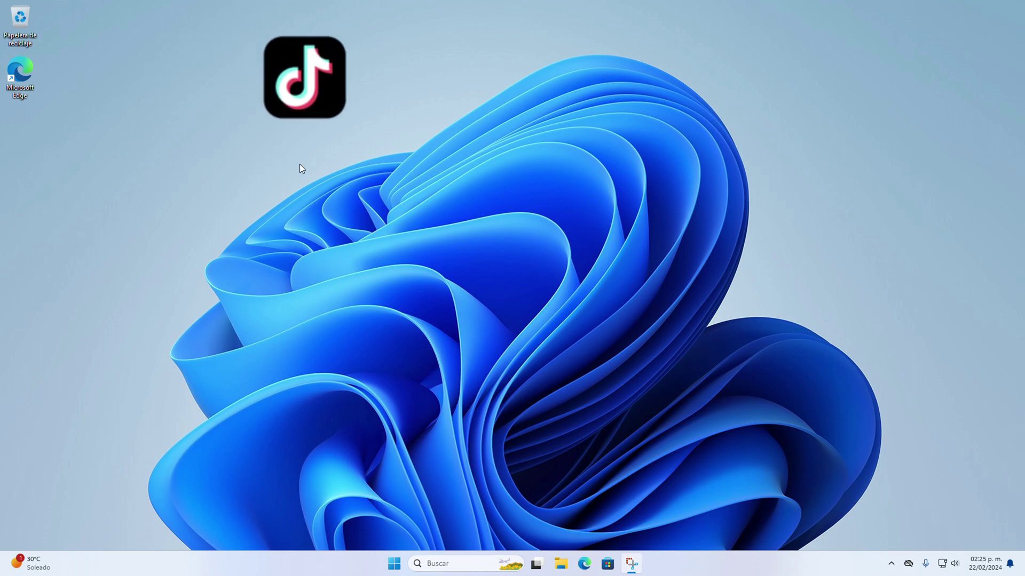
Set the desktop icons to the large size, Iconos grandes
right_click(269, 153)
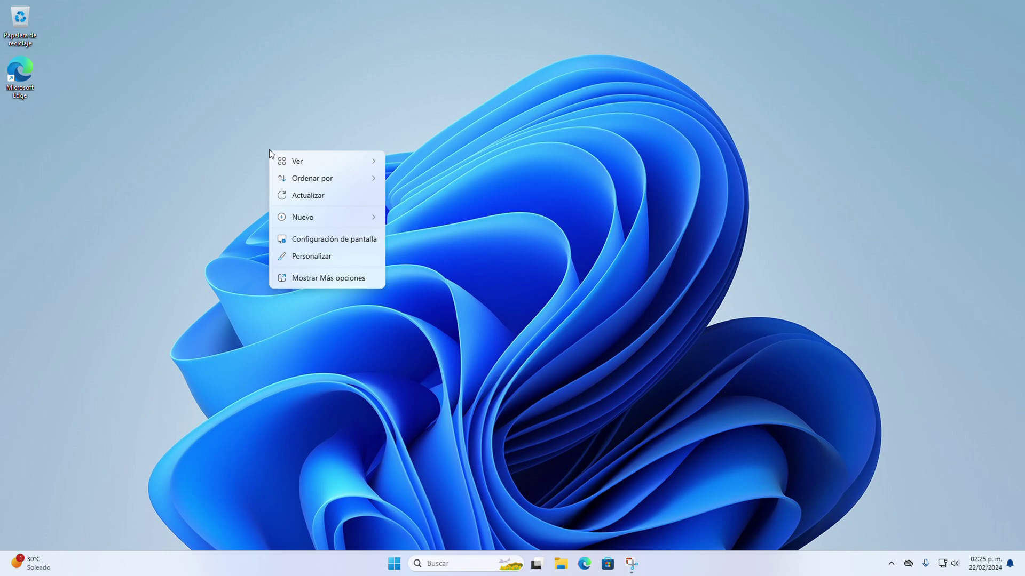
mouse_move(314, 166)
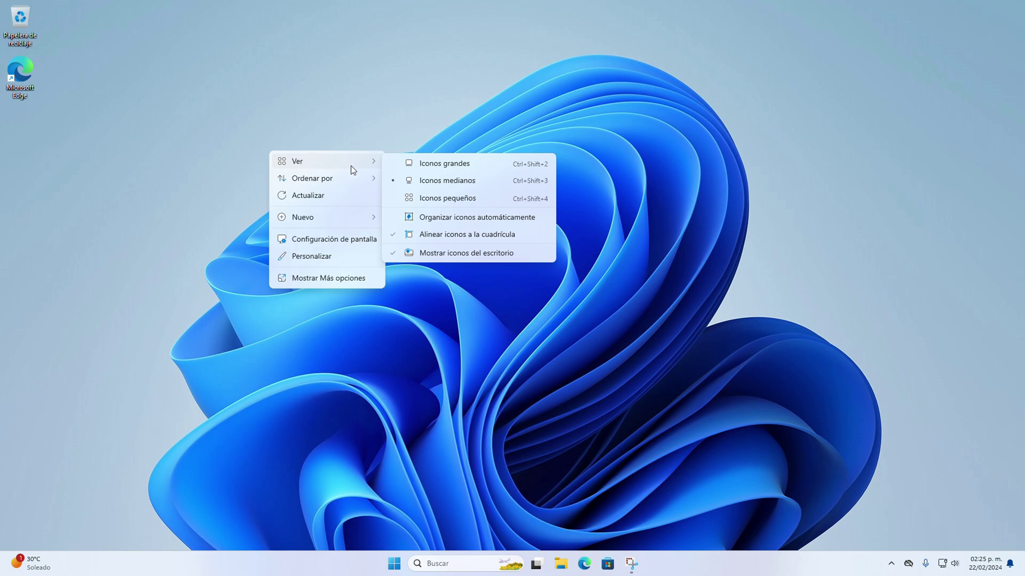
left_click(472, 167)
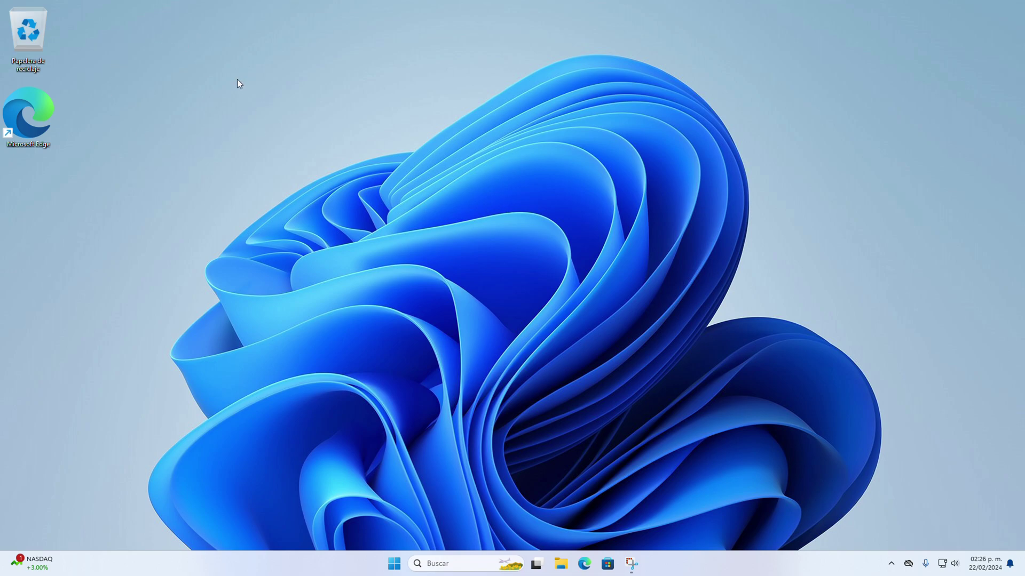
Set the desktop icons to the medium size, Iconos medianos
right_click(160, 78)
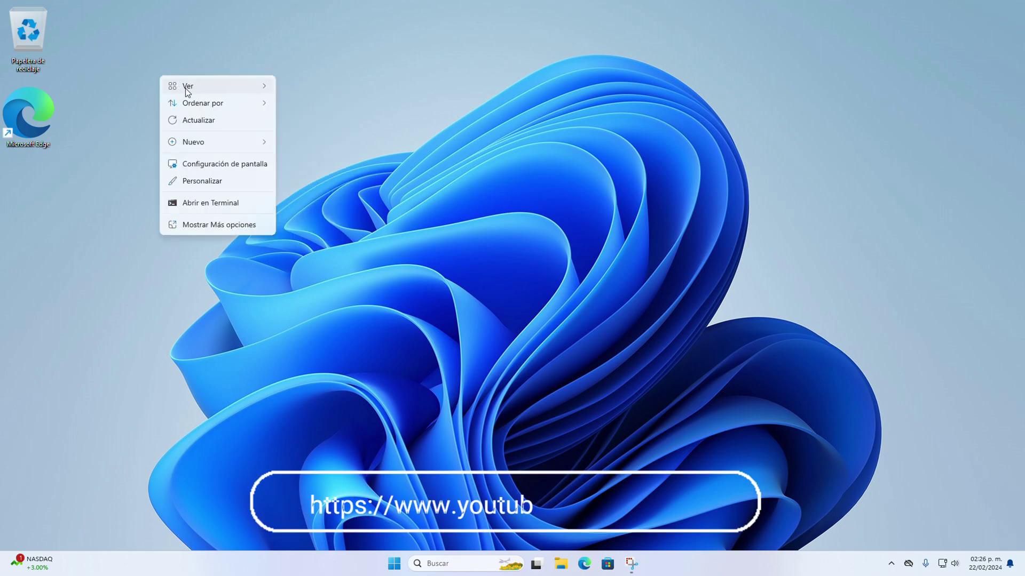
mouse_move(254, 92)
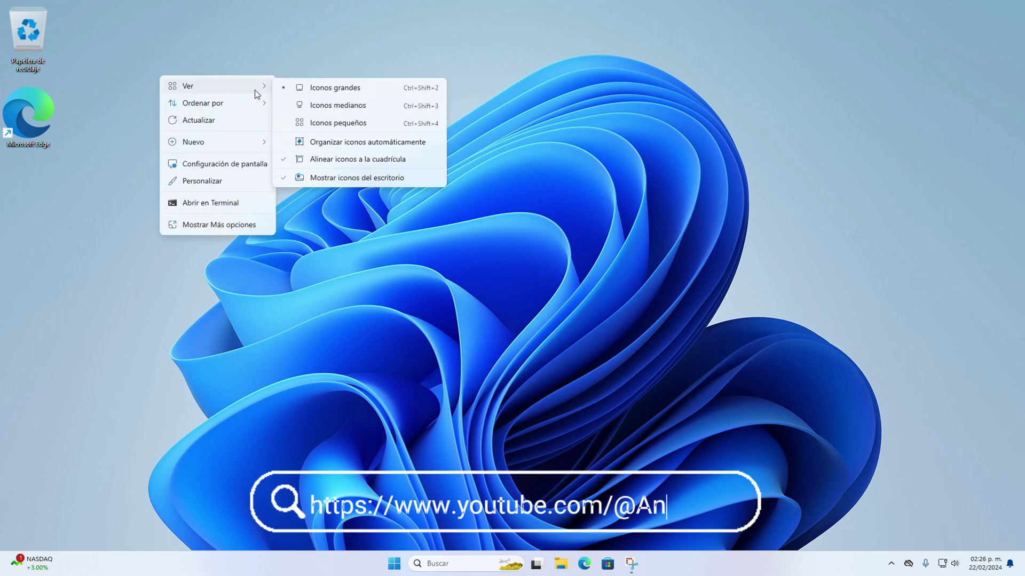
left_click(366, 109)
Set the desktop icons to the small size, Iconos pequeños
right_click(288, 114)
mouse_move(320, 124)
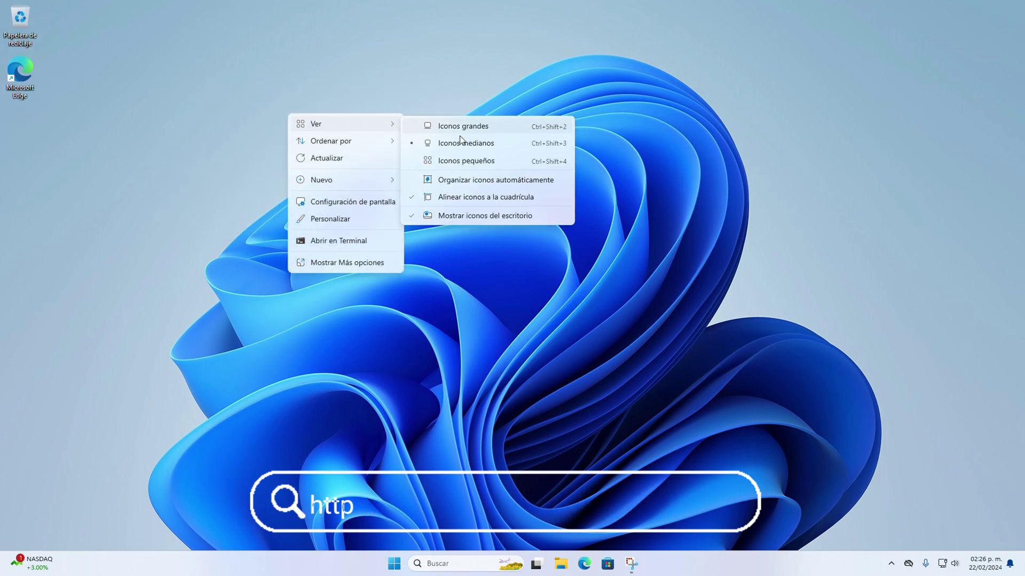
left_click(481, 161)
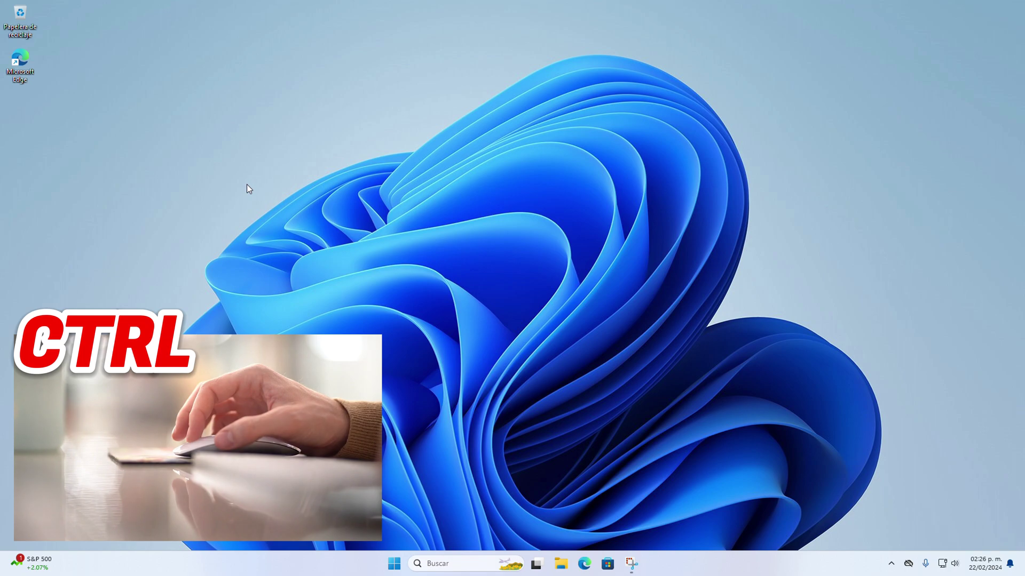
Enlarge the desktop icons gradually, beyond the preset sizes, until they are extra large
key("ctrl")
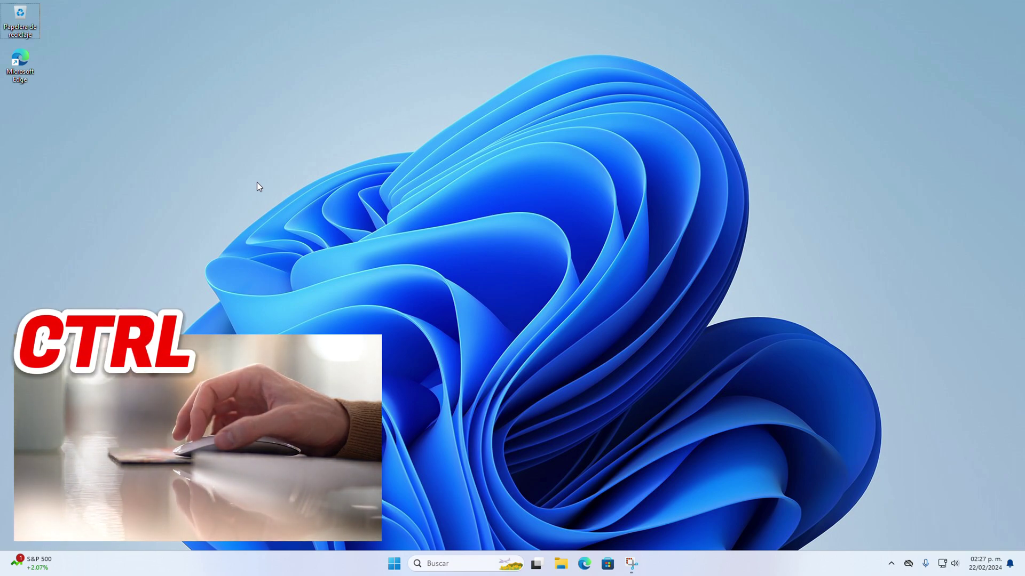
scroll(257, 182, "up", 1)
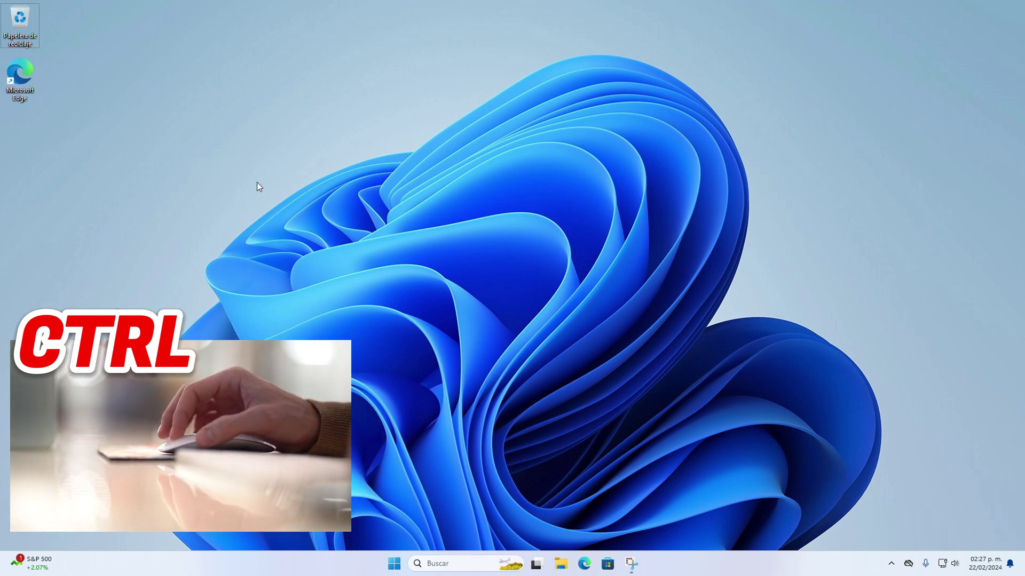
scroll(257, 183, "up", 4)
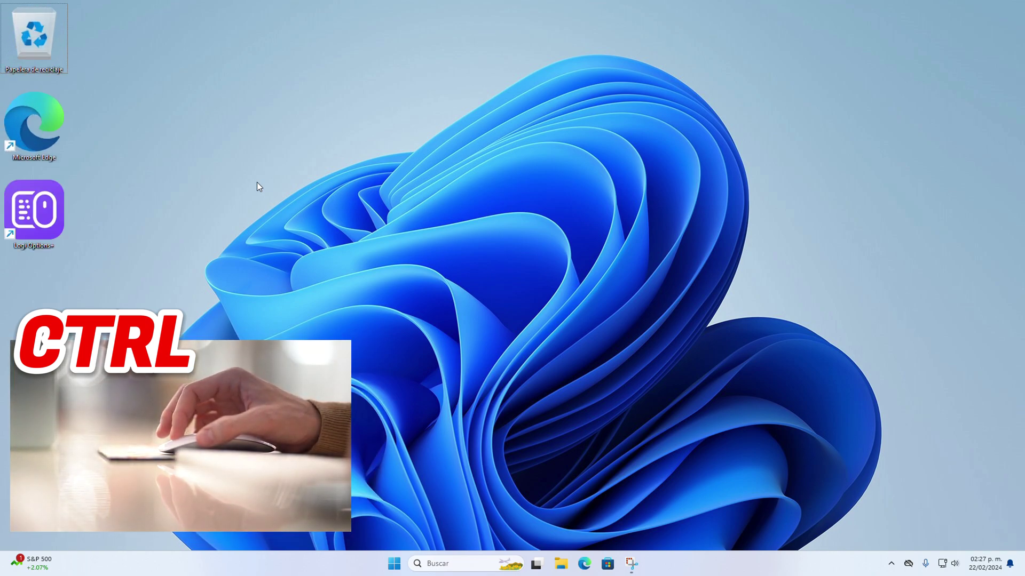
scroll(257, 186, "up", 3)
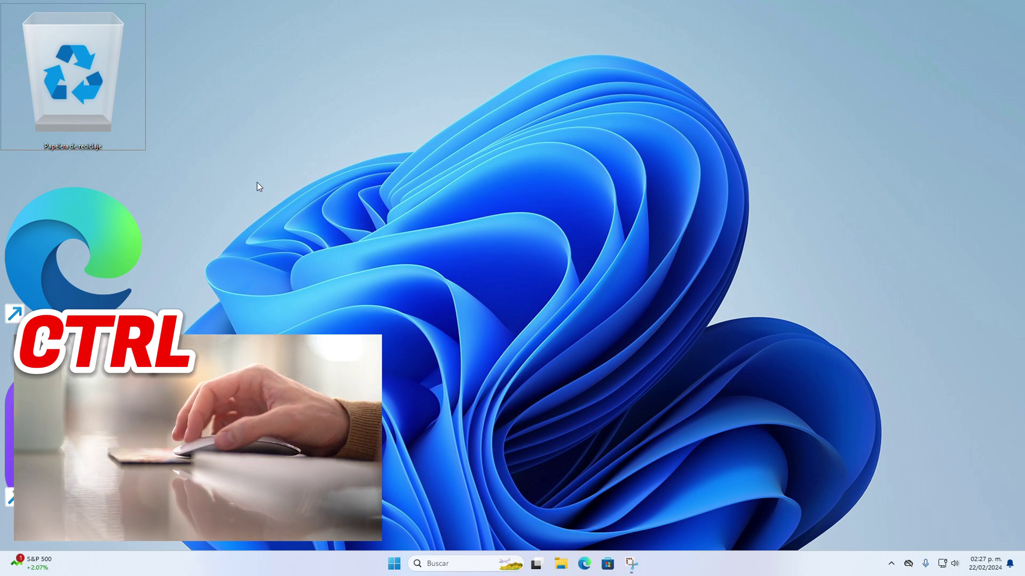
Shrink the desktop icons gradually down to a tiny size
scroll(257, 182, "down", 1)
scroll(257, 182, "down", 2)
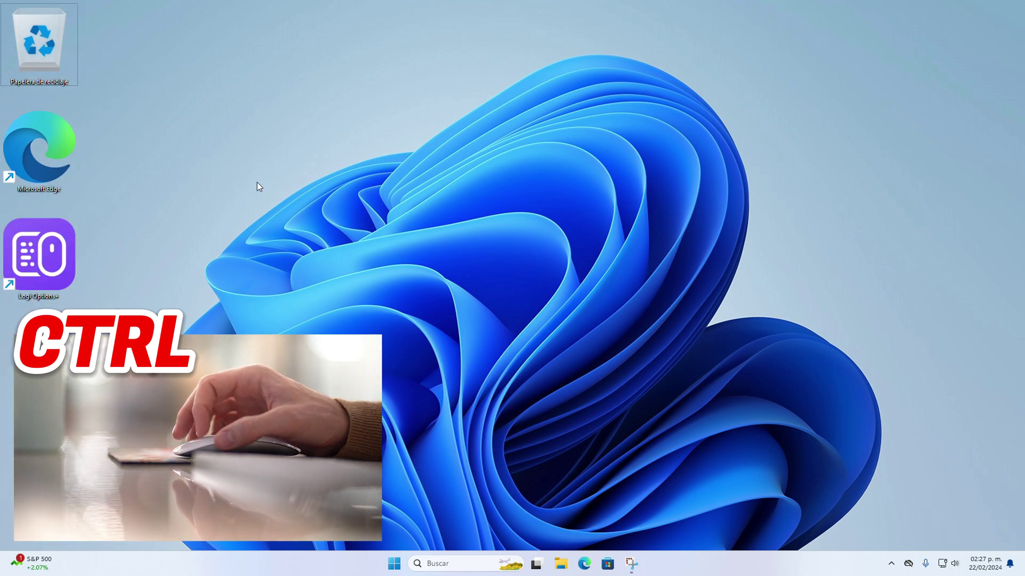
scroll(257, 183, "down", 4)
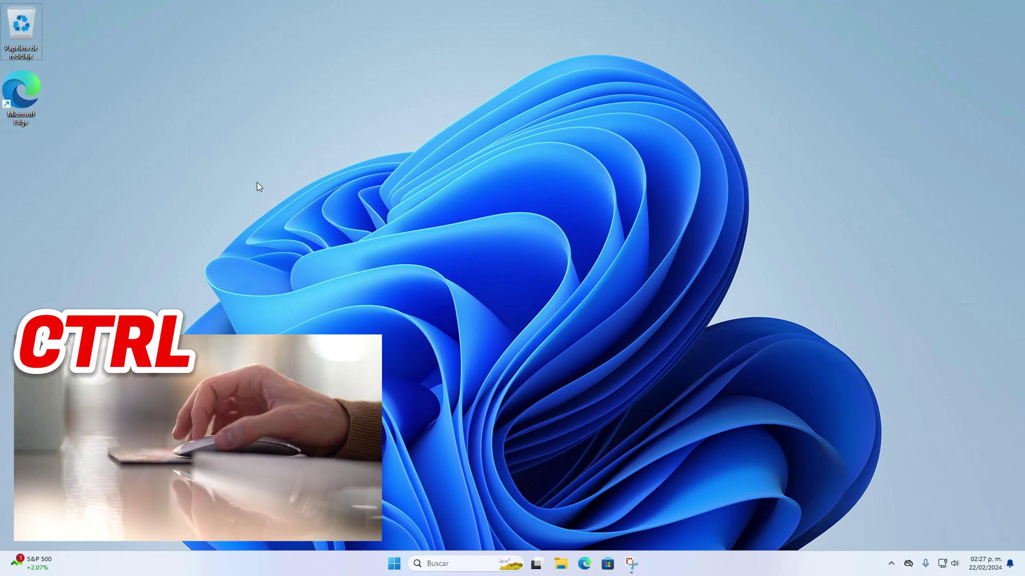
scroll(257, 183, "down", 1)
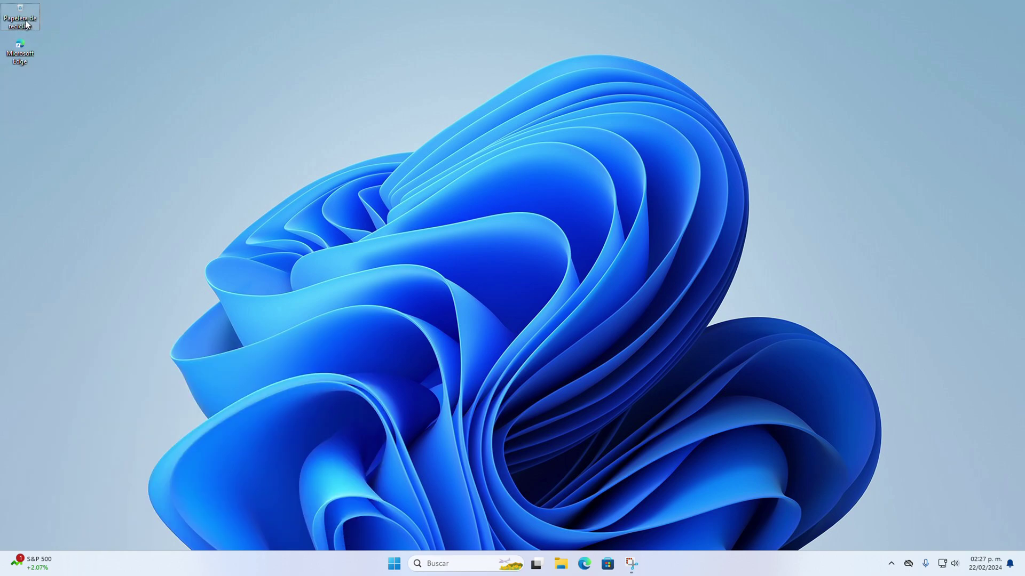
Move the Papelera de reciclaje icon around the desktop and leave it in the empty area beside the wallpaper's flower shape
left_click_drag(57, 61, 322, 212)
left_click_drag(309, 123, 886, 152)
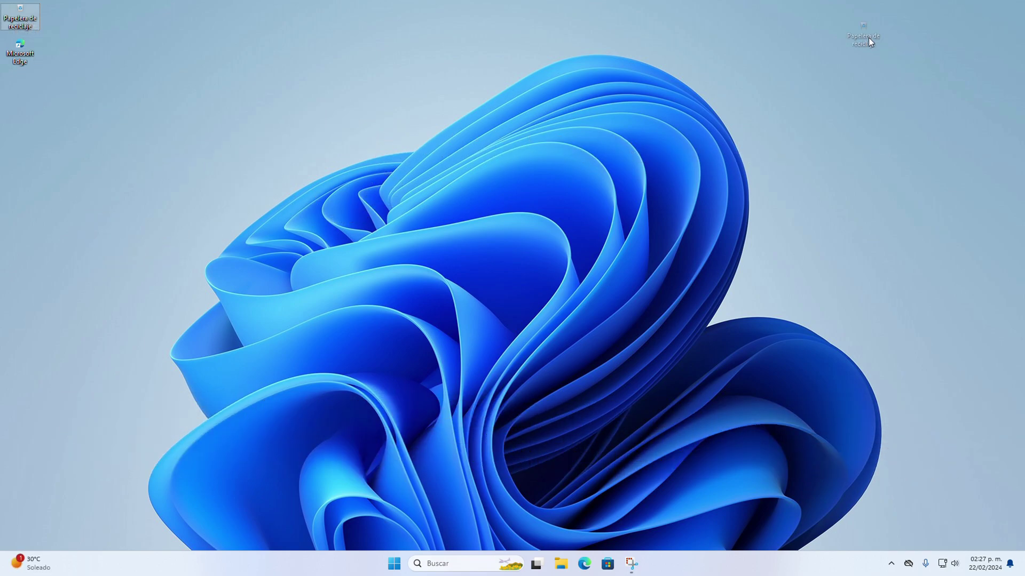
left_click_drag(536, 273, 920, 407)
left_click_drag(885, 300, 823, 233)
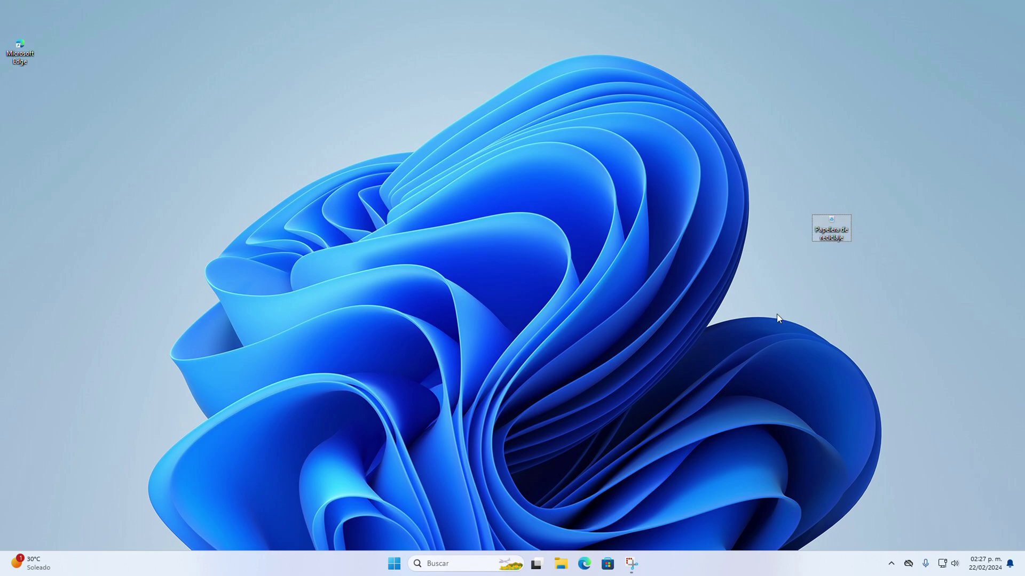
Turn on Organizar iconos automáticamente for the desktop and try to move the icons away from their column
left_click(607, 299)
right_click(551, 266)
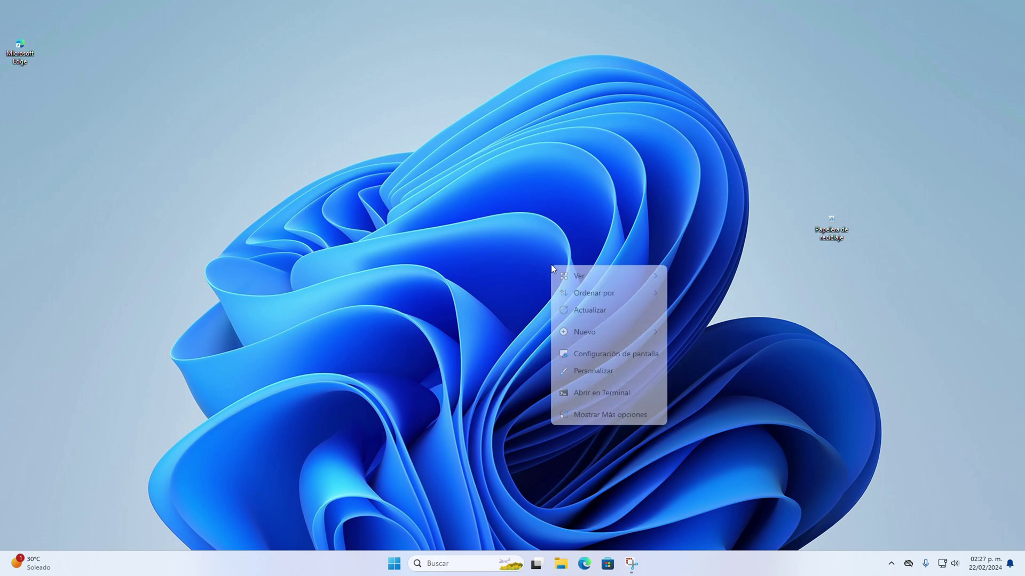
mouse_move(587, 276)
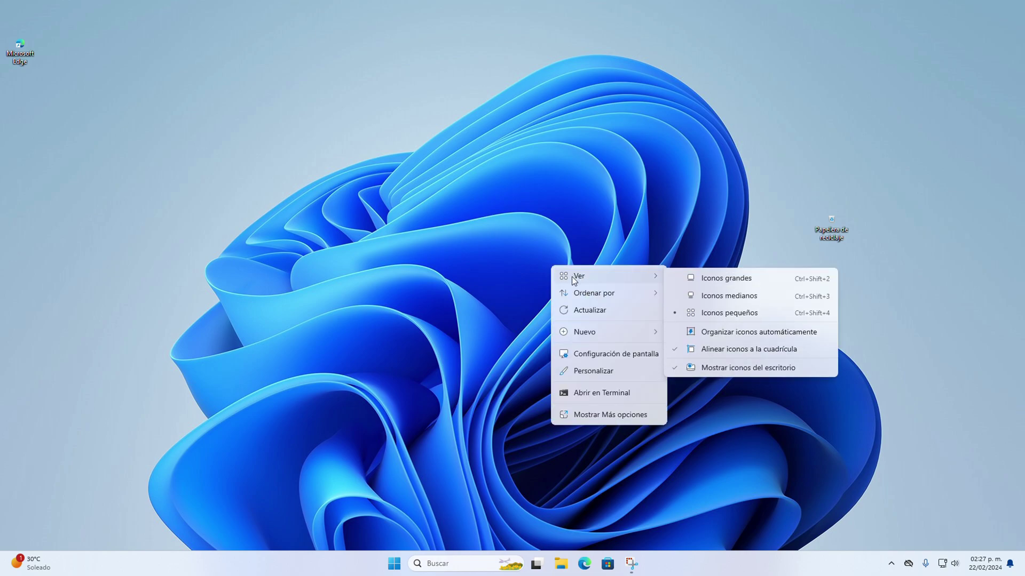
mouse_move(574, 299)
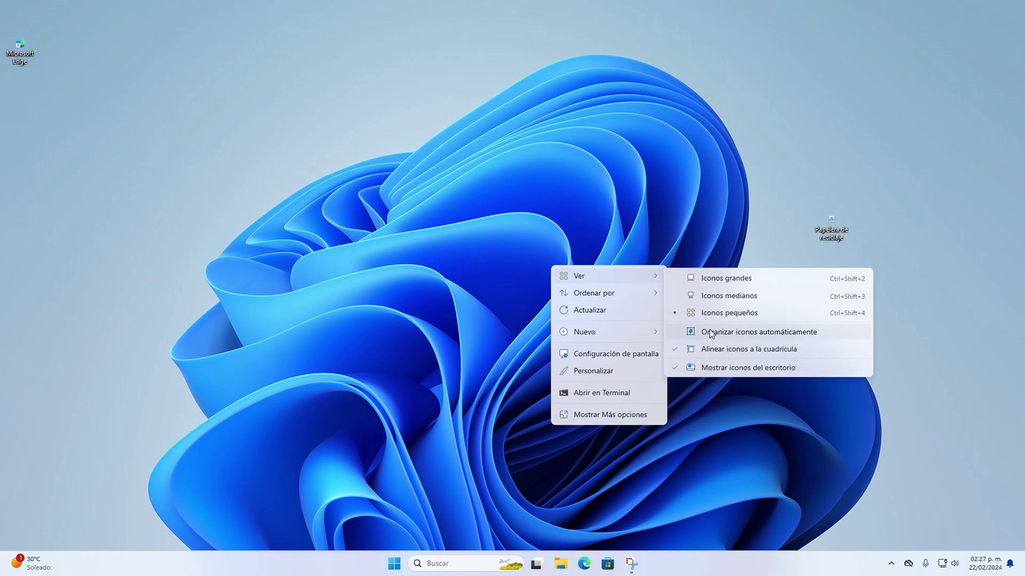
left_click(775, 337)
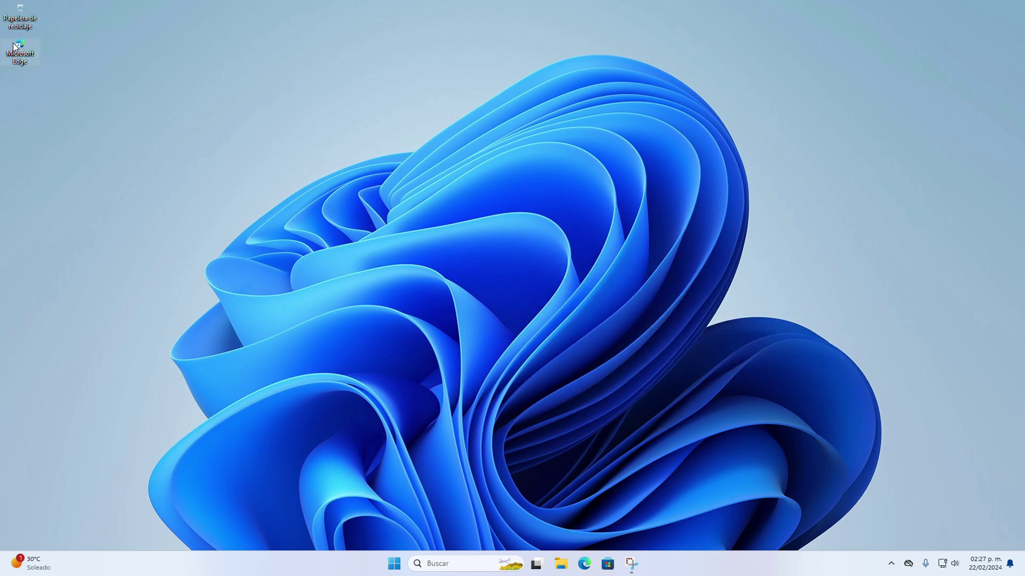
left_click_drag(16, 48, 255, 125)
left_click_drag(749, 220, 278, 187)
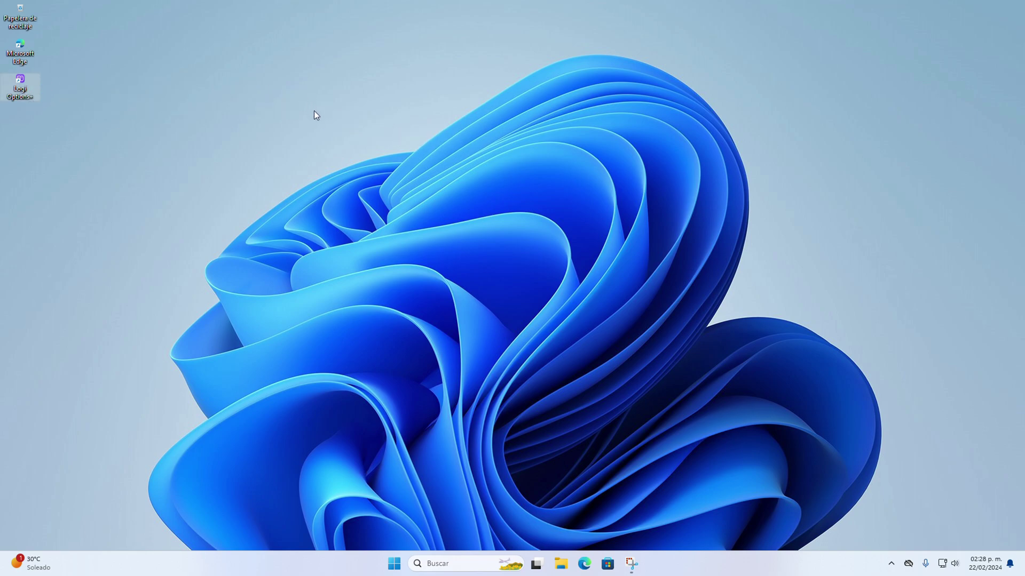
Turn off Organizar iconos automáticamente and move the Logi Options+ icon out of the icon column into empty desktop space
right_click(249, 142)
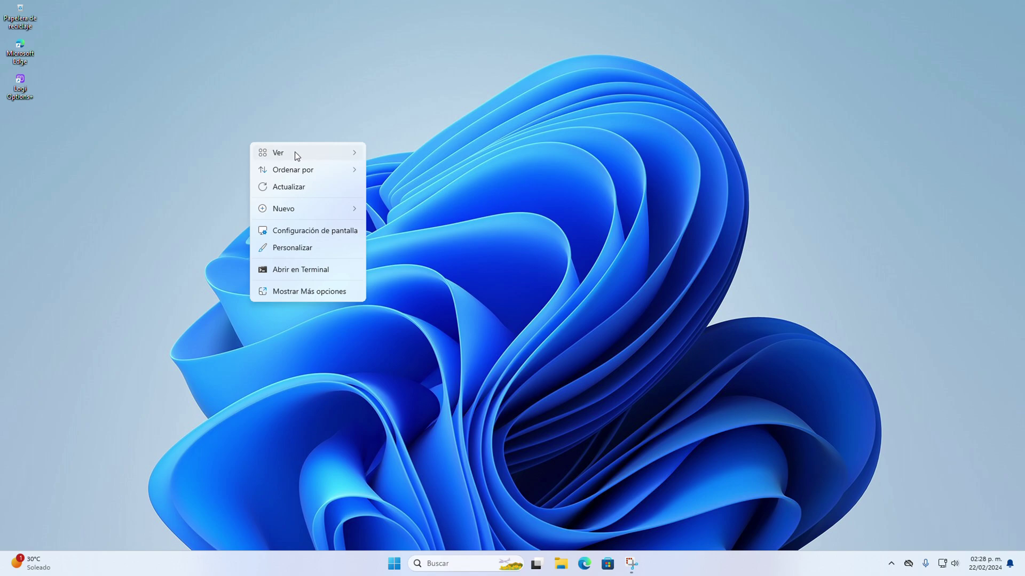
mouse_move(299, 153)
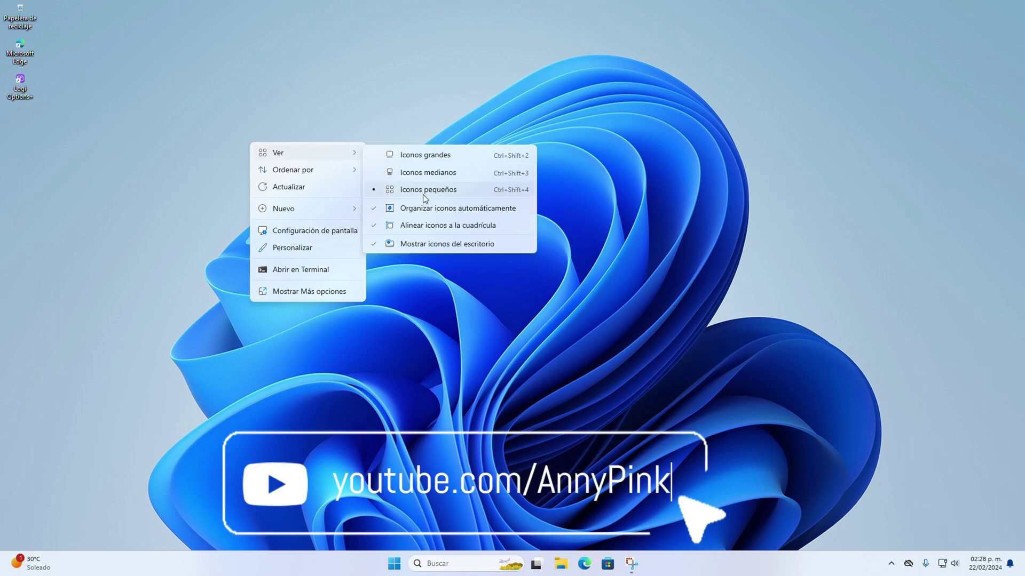
left_click(477, 209)
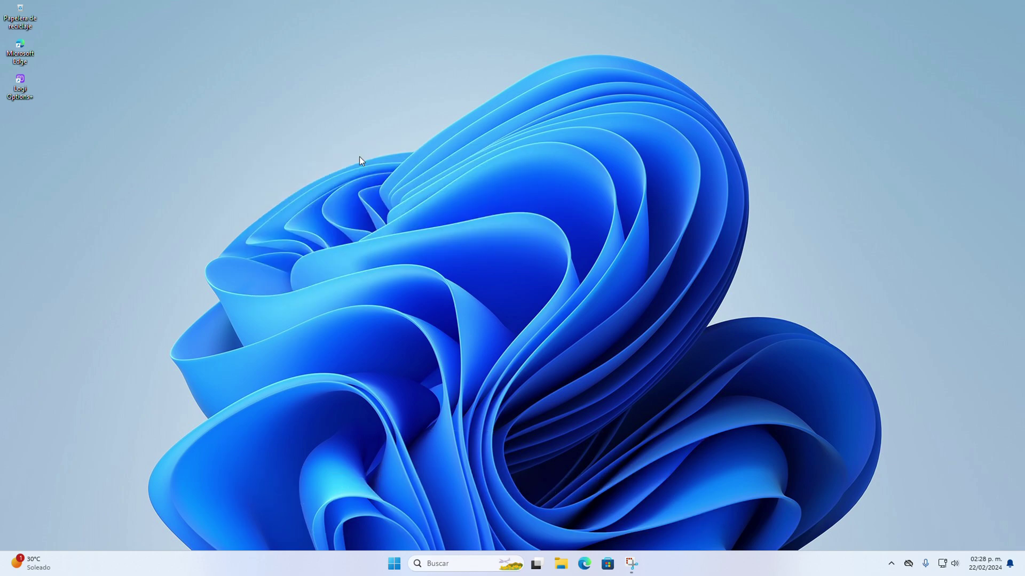
left_click_drag(21, 86, 183, 88)
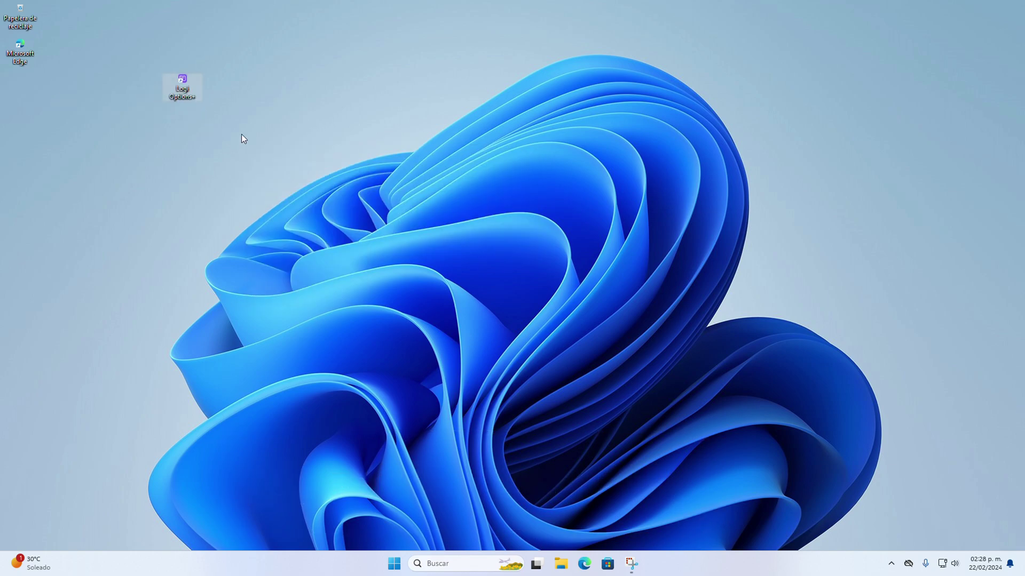
right_click(222, 155)
mouse_move(312, 167)
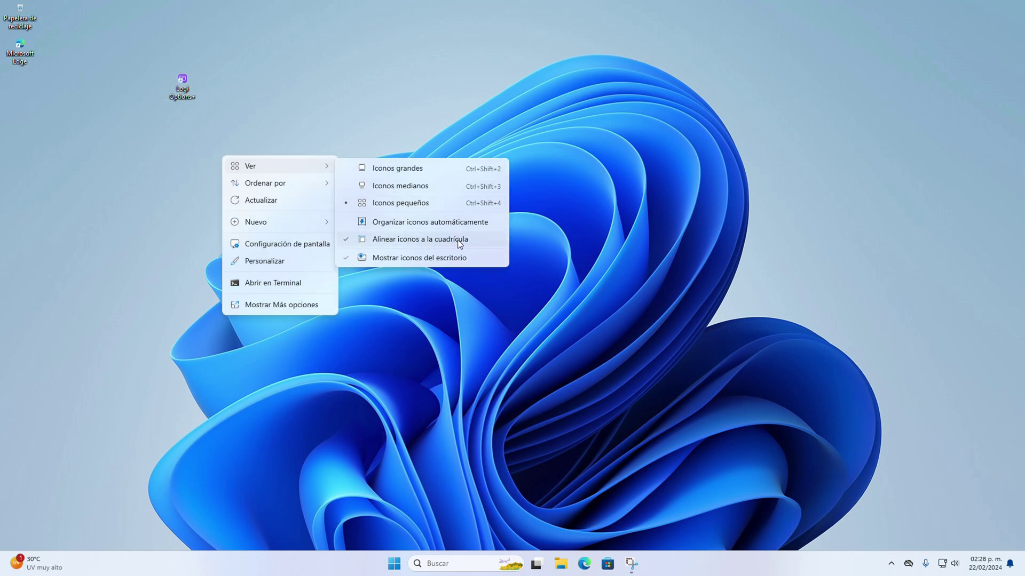
key("Escape")
key("Escape")
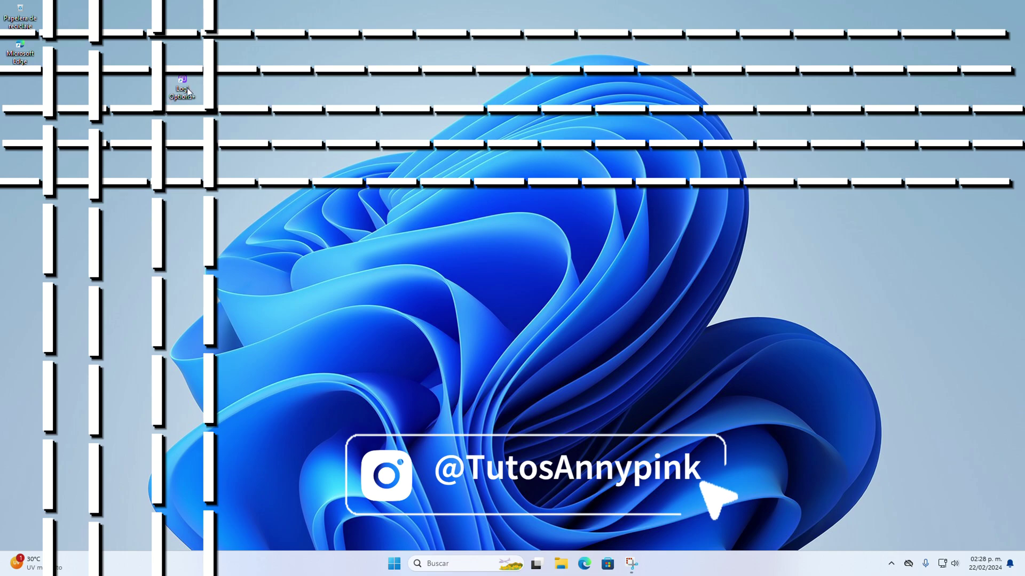
Enlarge the desktop icons gradually to about medium size
scroll(248, 159, "up", 3)
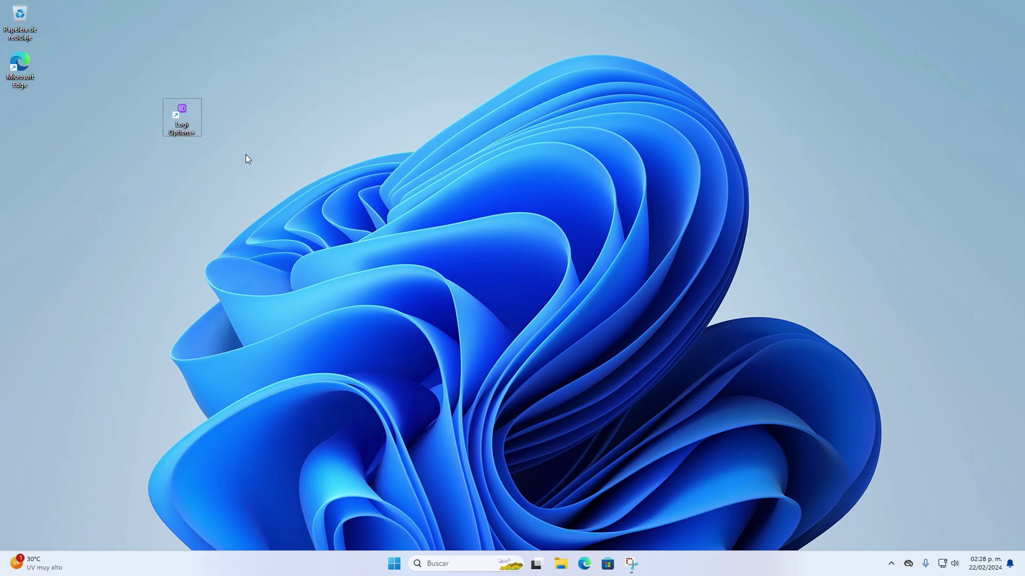
scroll(249, 156, "up", 1)
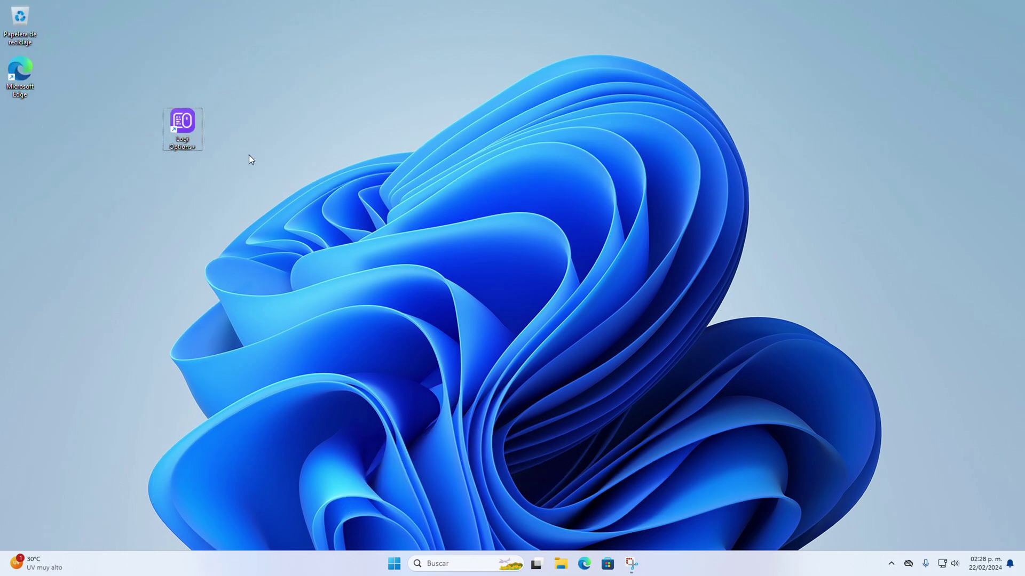
Turn off Alinear iconos a la cuadrícula and place the Logi Options+ icon freely over the upper part of the wallpaper's flower shape
right_click(249, 159)
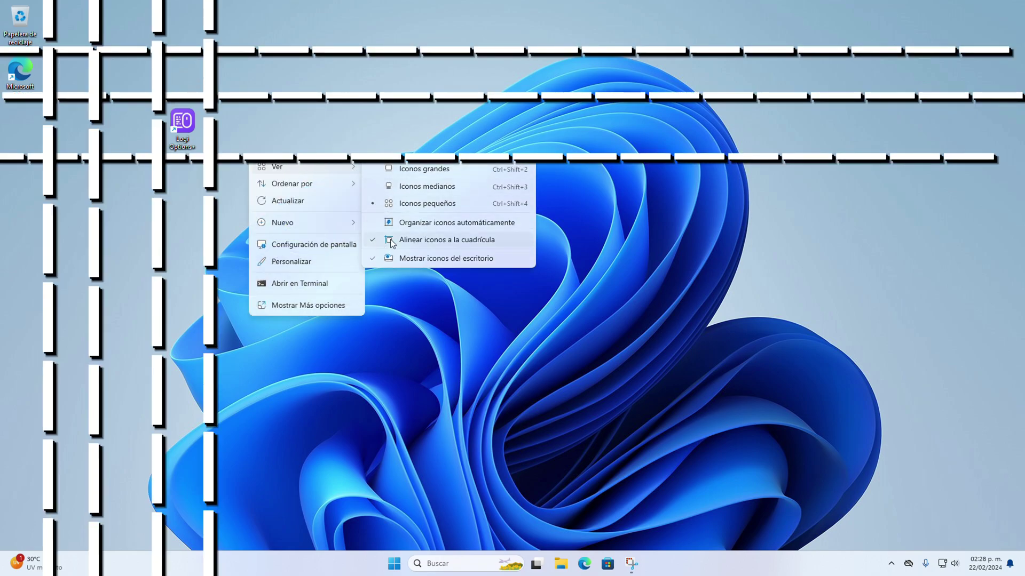
left_click(391, 242)
left_click_drag(198, 132, 637, 211)
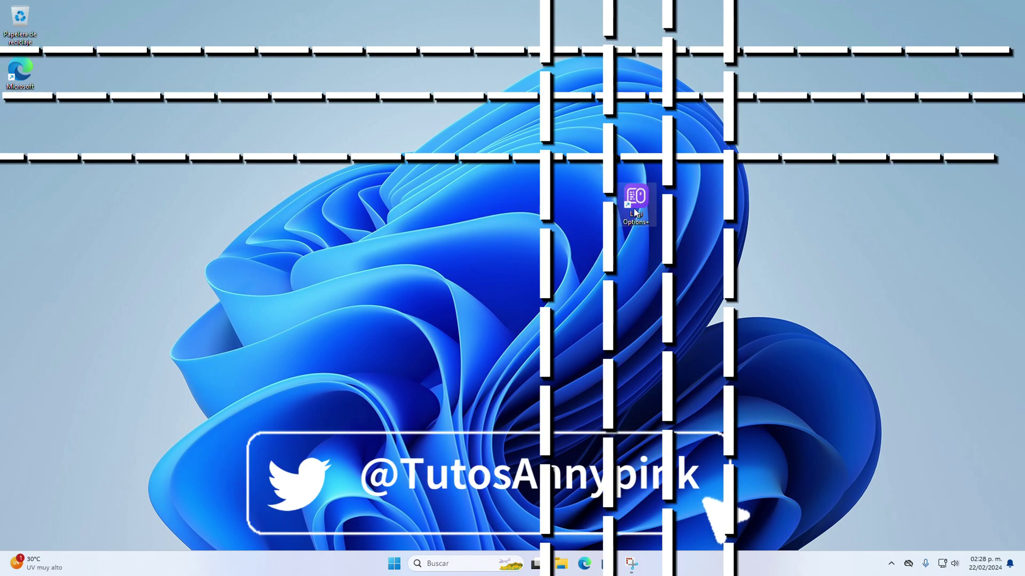
Turn on Alinear iconos a la cuadrícula and move the Logi Options+ icon to other positions near the flower's outer edge
right_click(519, 201)
mouse_move(534, 208)
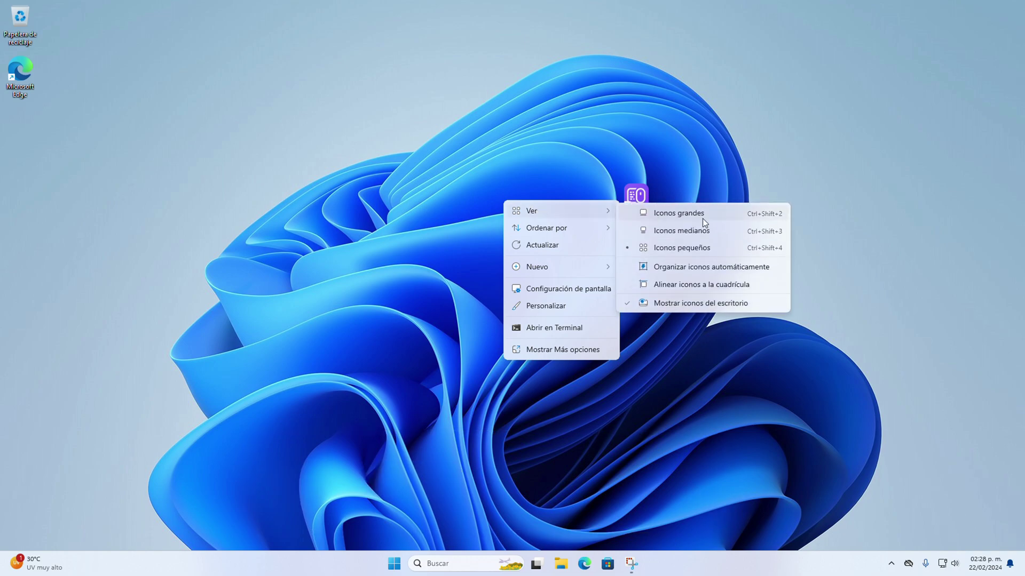
left_click(700, 284)
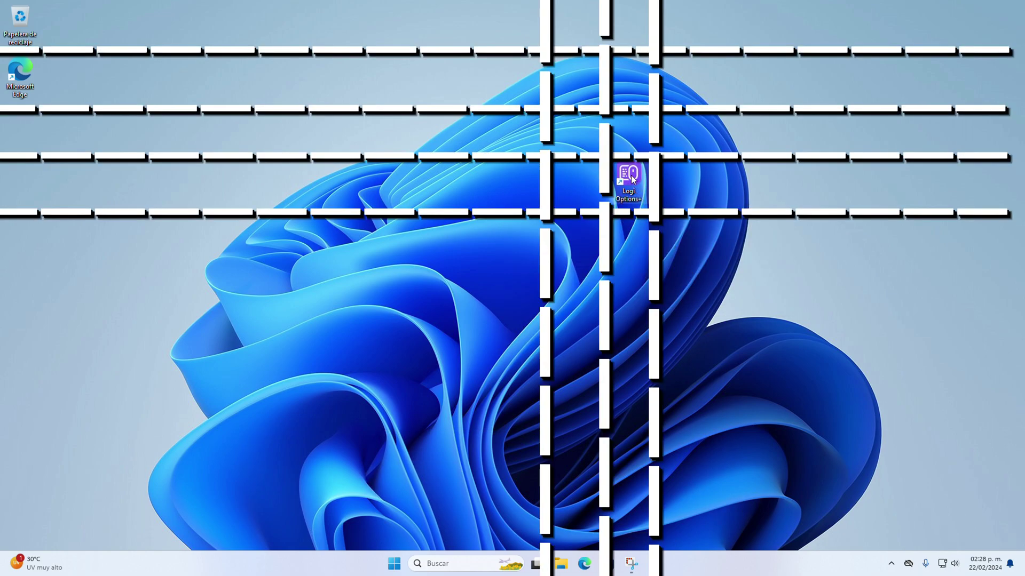
left_click_drag(628, 179, 735, 181)
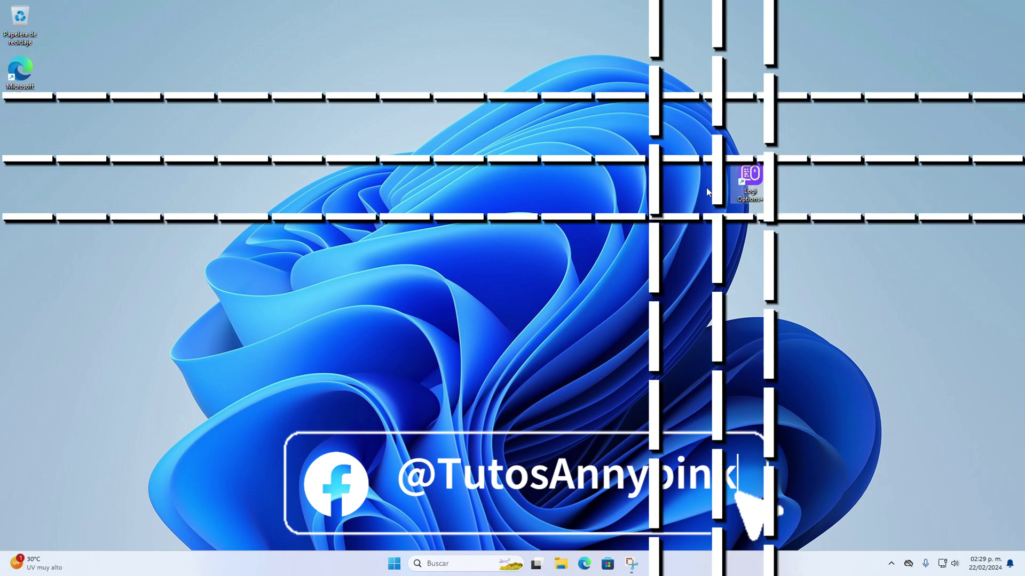
left_click_drag(758, 183, 747, 128)
Hide all desktop icons by turning off Mostrar iconos del escritorio, and turn the option on again
right_click(540, 284)
mouse_move(654, 295)
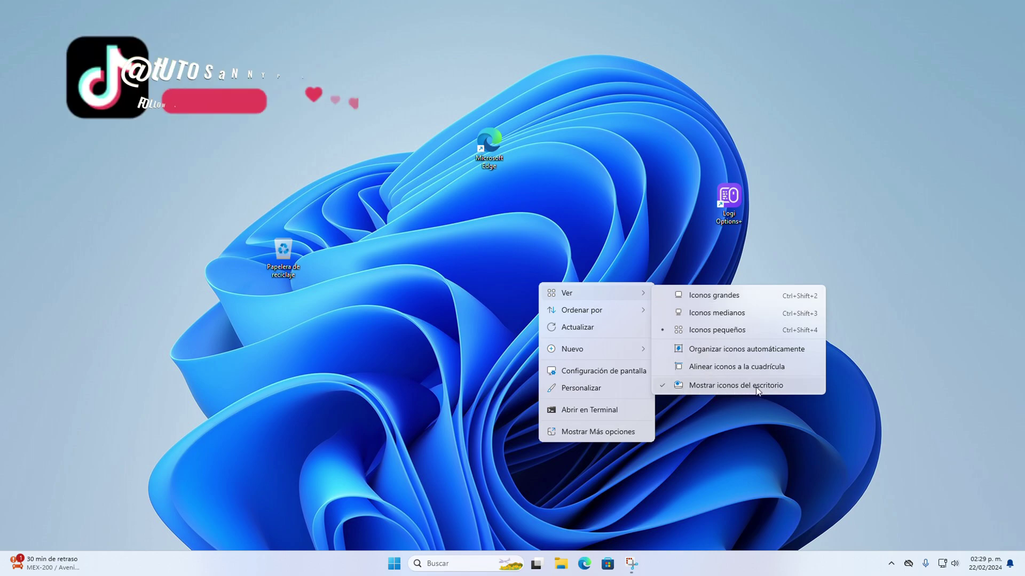
left_click(664, 386)
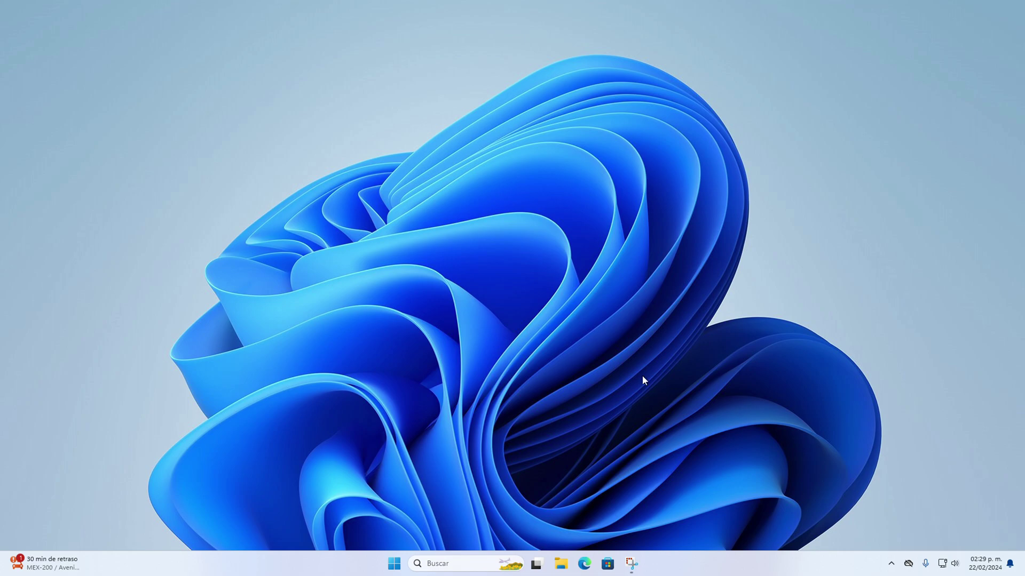
right_click(538, 274)
mouse_move(594, 288)
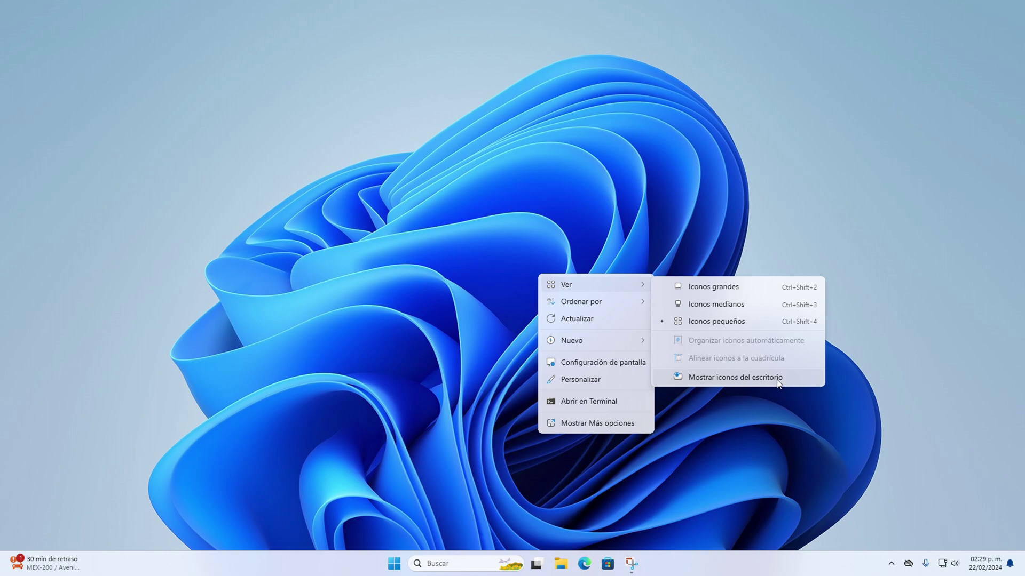
Review the Ordenar por sorting options for the desktop and refresh the desktop with Actualizar
right_click(439, 258)
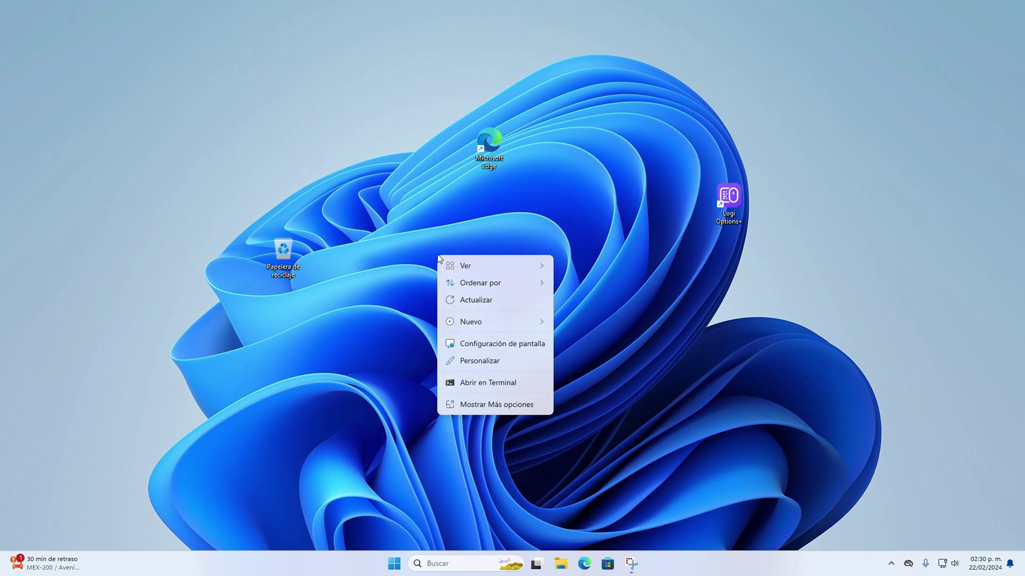
mouse_move(482, 288)
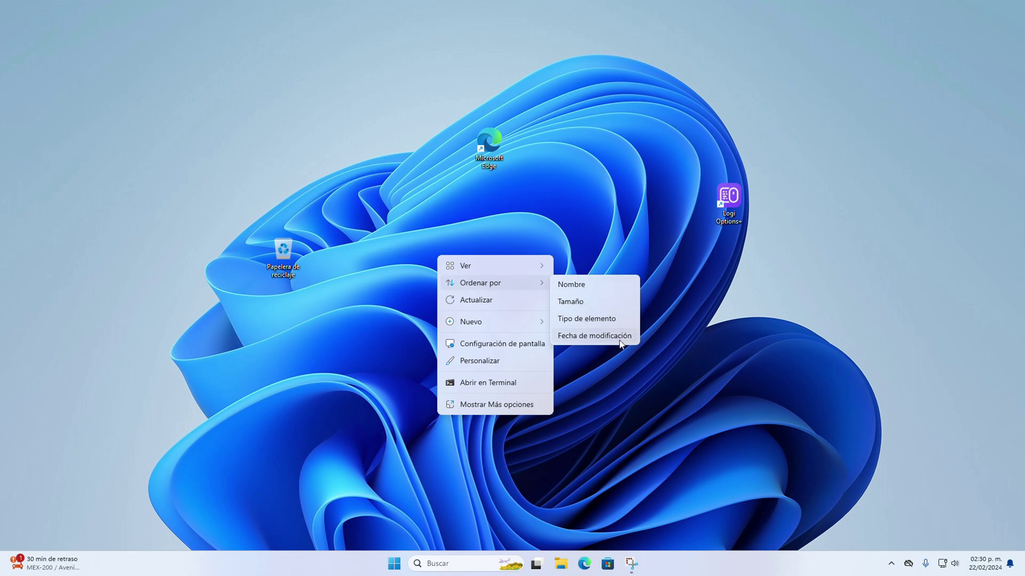
left_click(504, 301)
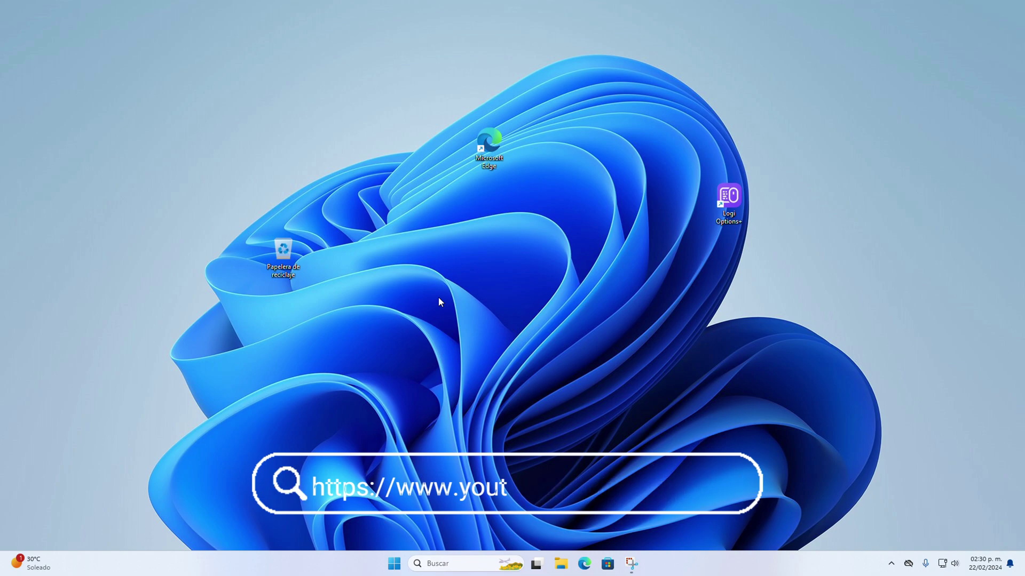
Create a new folder on the desktop named with the account owner's first name, and open and close it
right_click(451, 254)
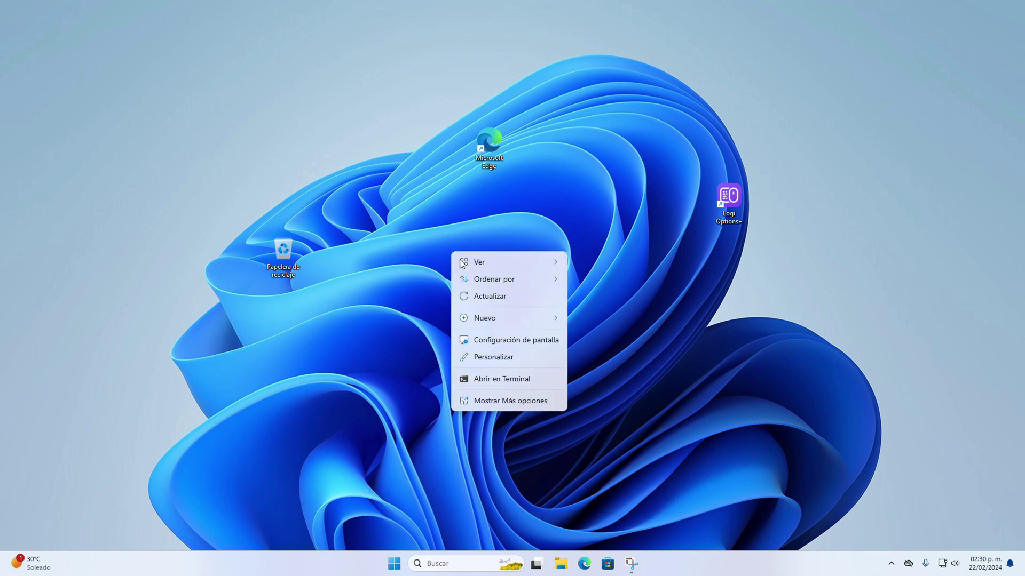
mouse_move(485, 321)
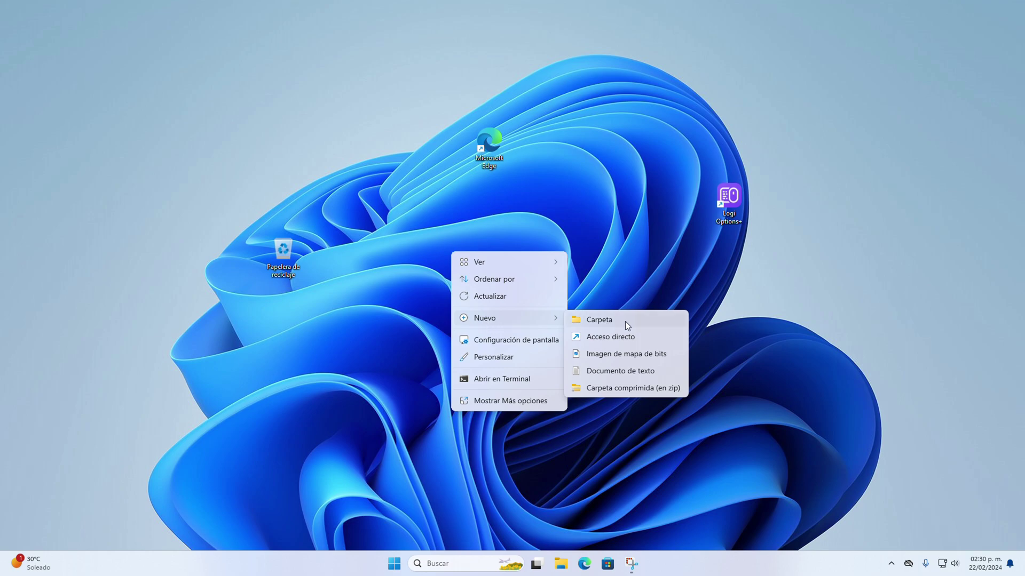
left_click(646, 323)
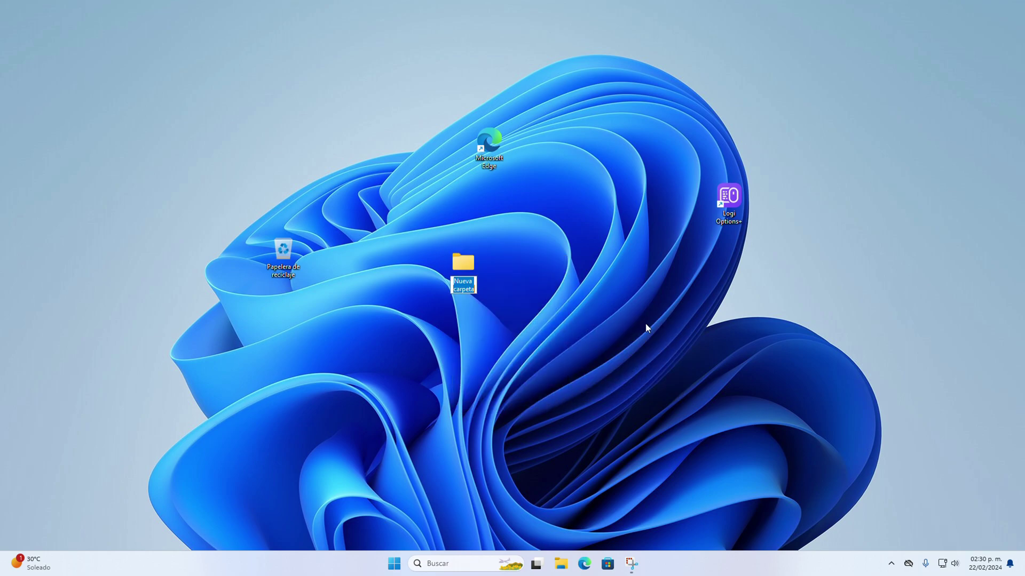
type("Anny")
key("Return")
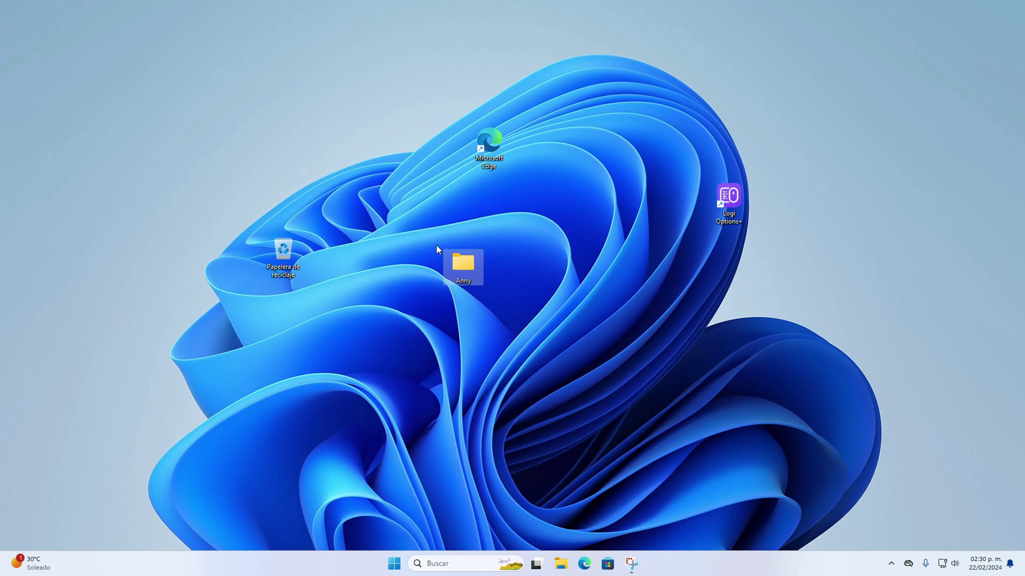
double_click(462, 269)
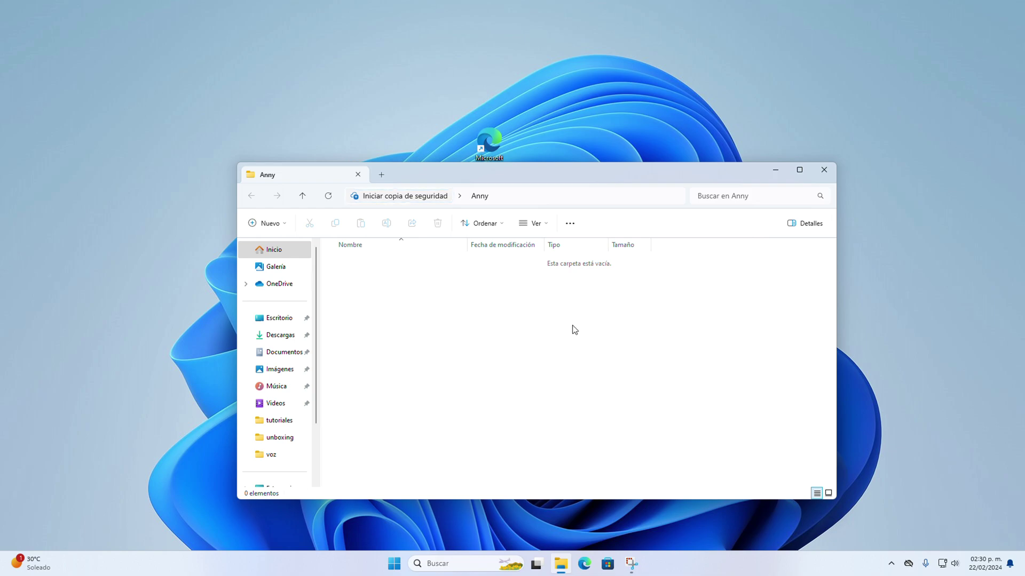
left_click(824, 169)
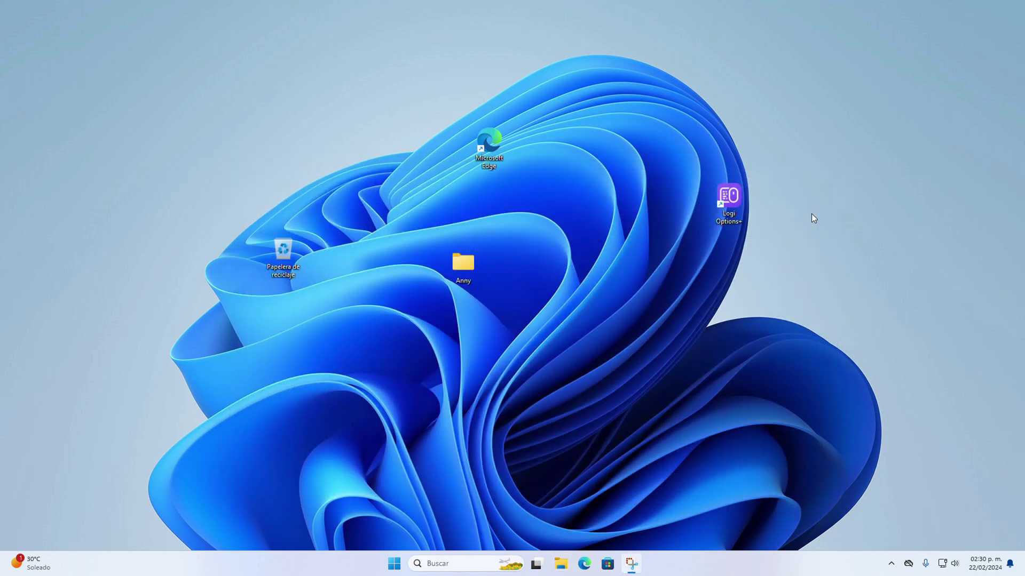
Create a new text document on the desktop, name it Suscribete and open it
right_click(508, 243)
mouse_move(577, 327)
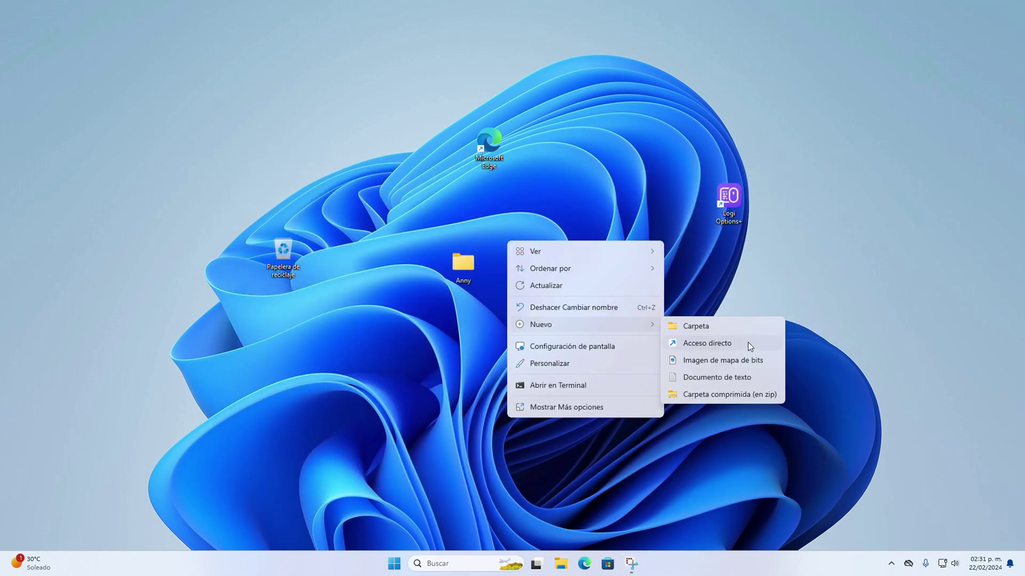
left_click(756, 382)
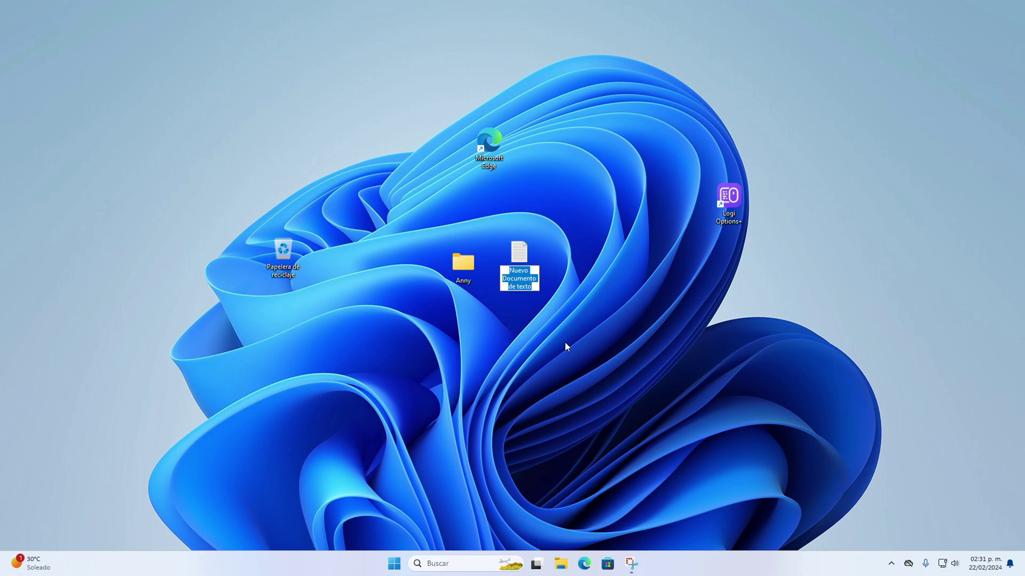
type("Suscribete")
key("Return")
double_click(527, 243)
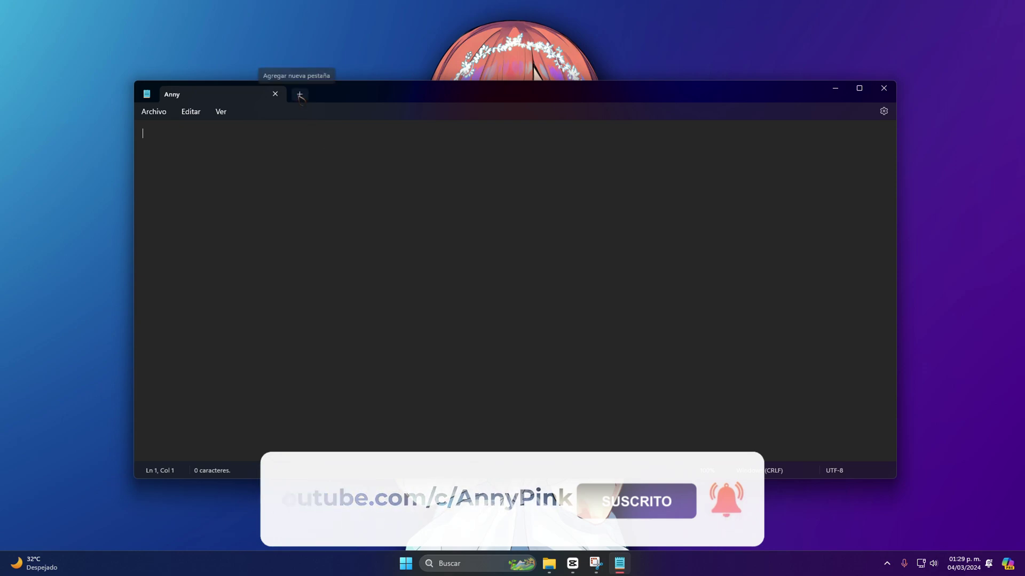
left_click(300, 96)
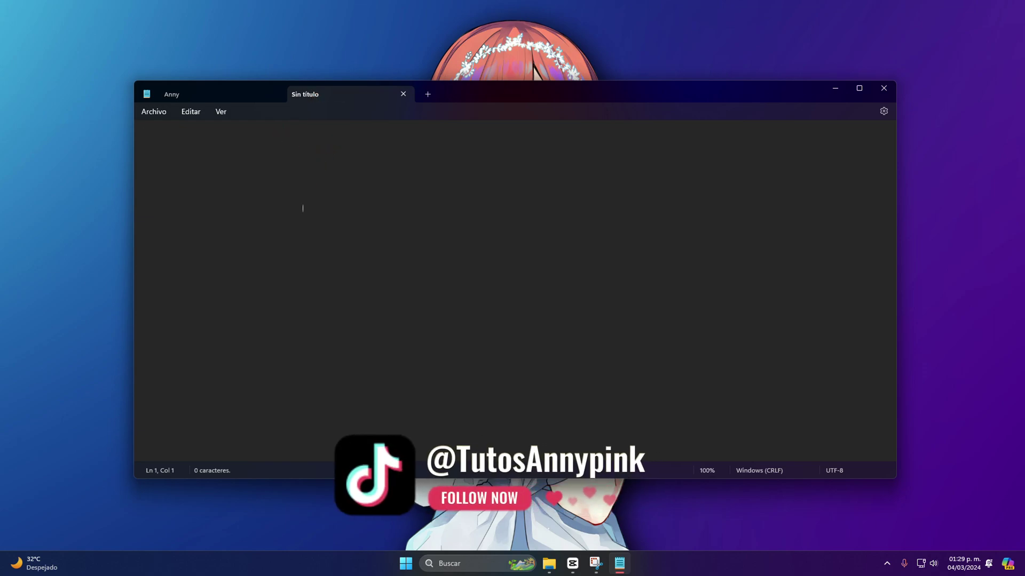
key("ctrl+v")
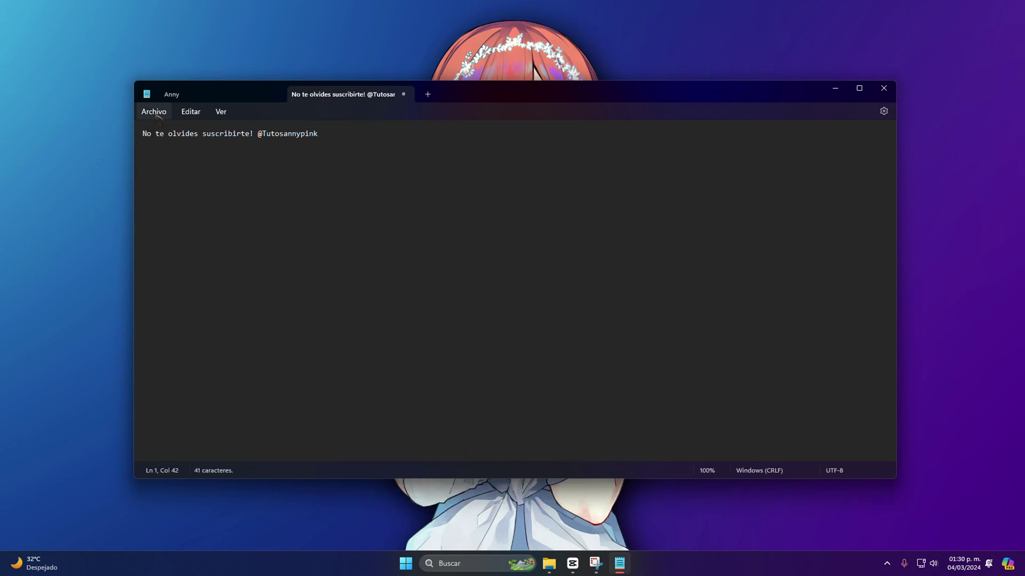
left_click(154, 112)
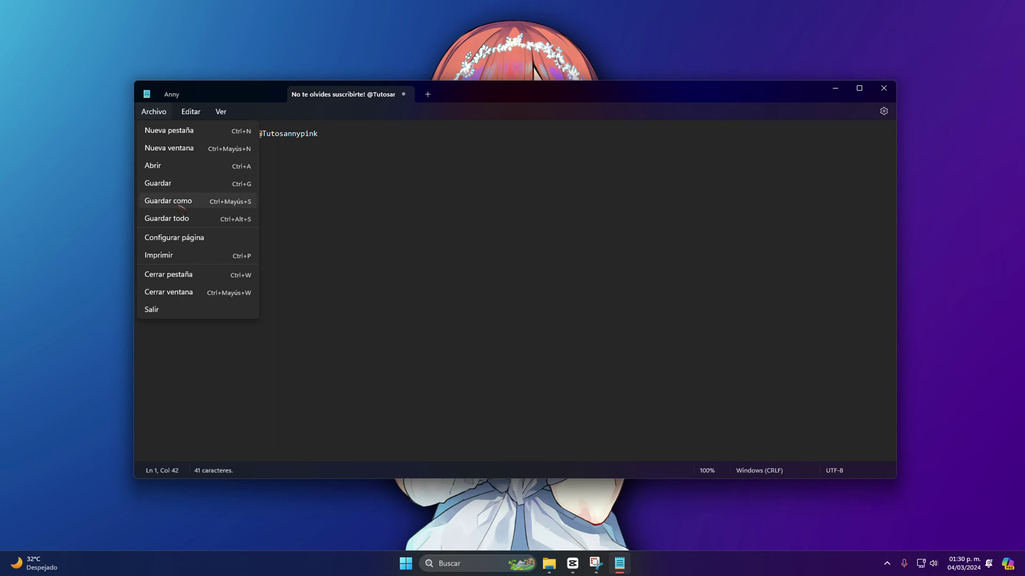
left_click(207, 204)
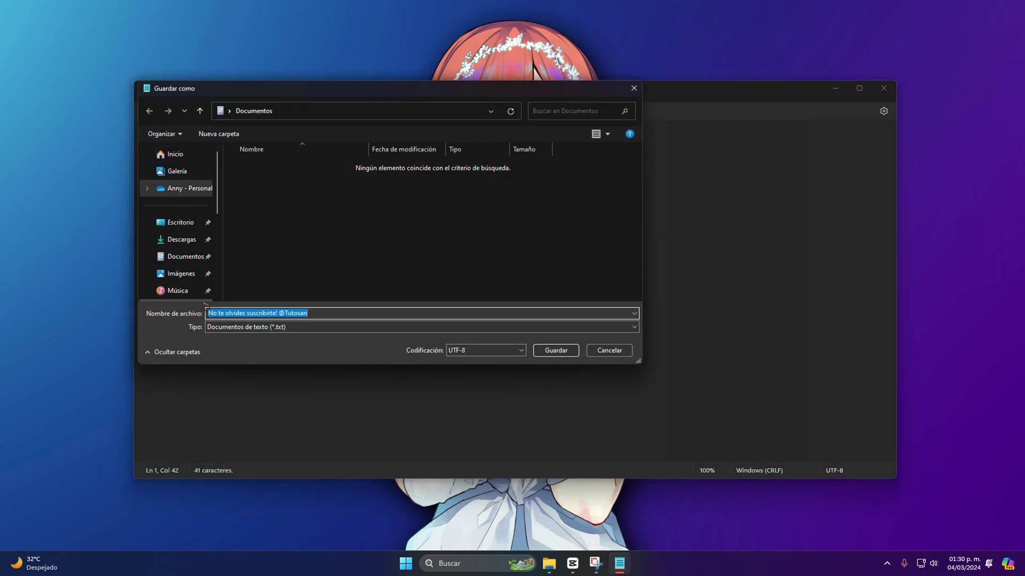
type("Annypink")
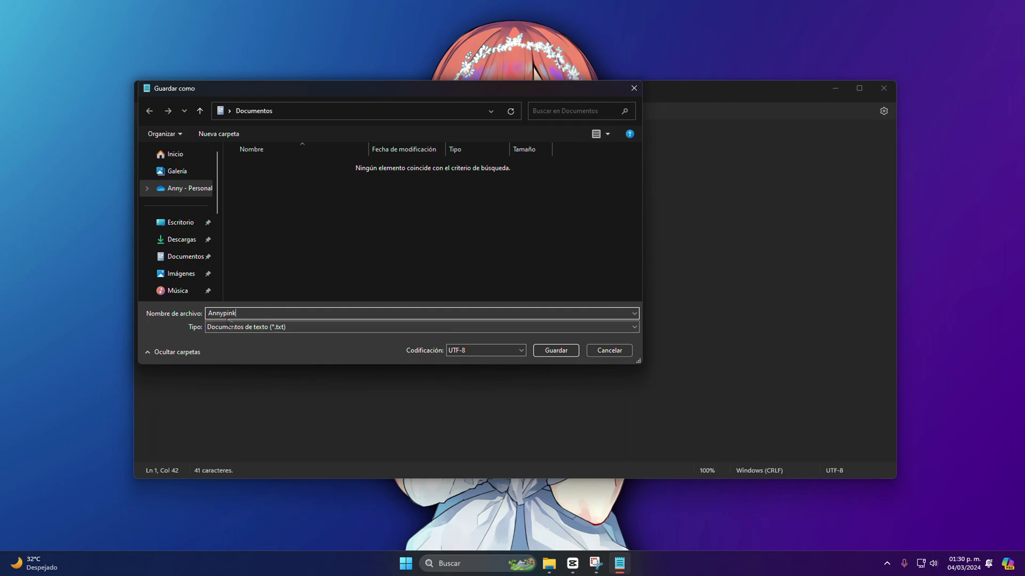
left_click(555, 352)
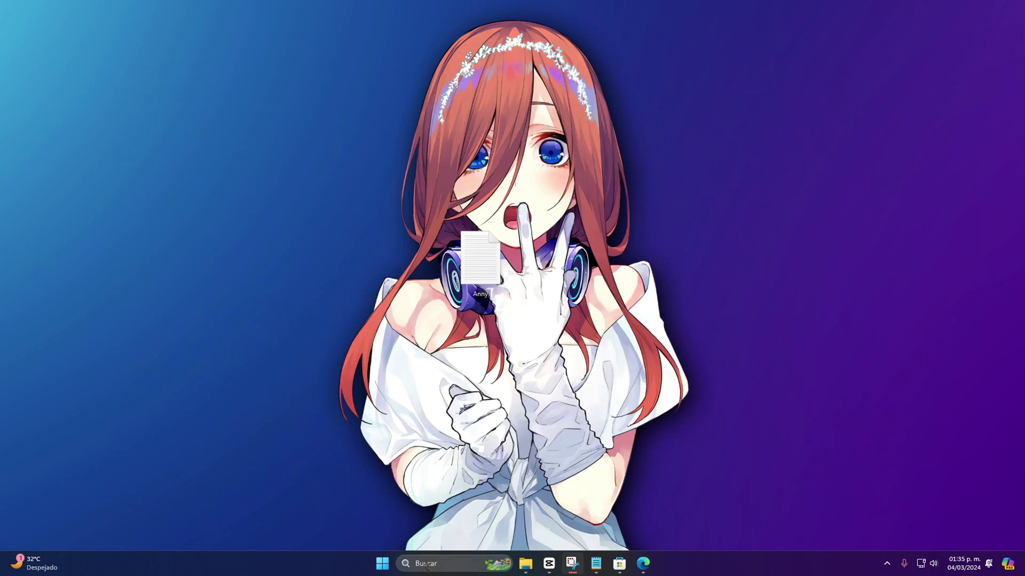
Search Windows for "enlace movil", open the matching system setting and turn on Enlace Móvil
left_click(426, 564)
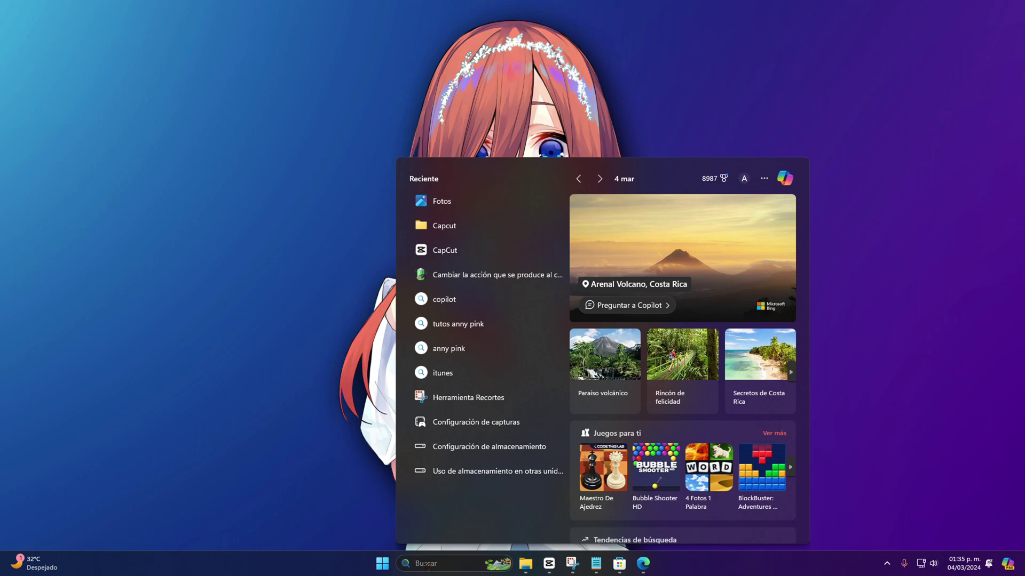
type("enl")
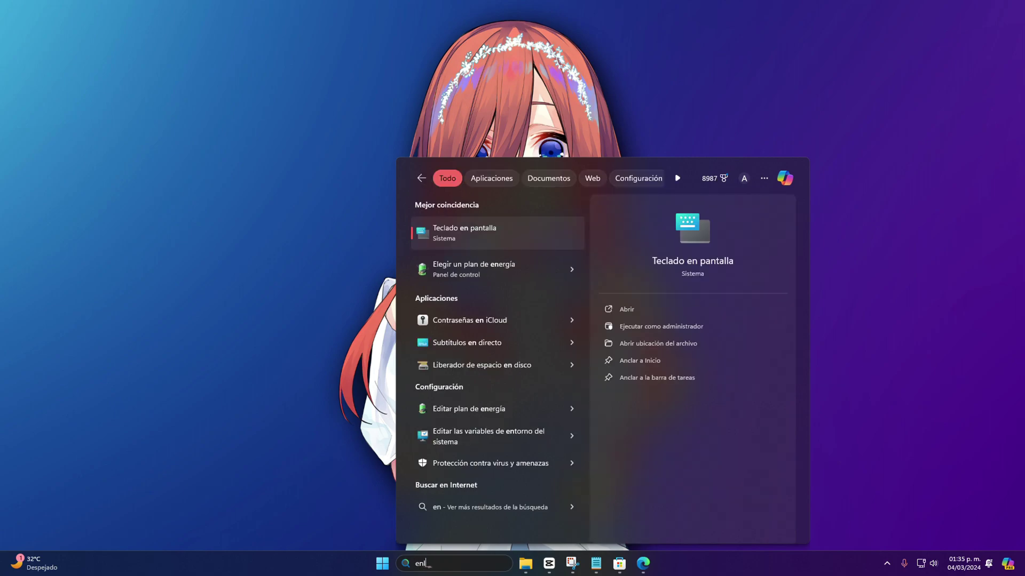
type("ace movil")
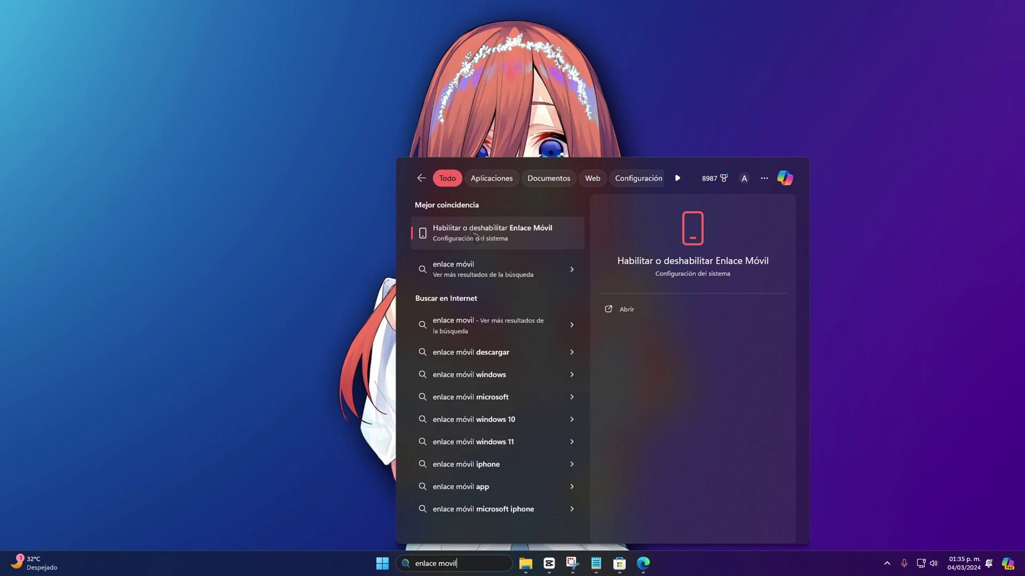
left_click(520, 233)
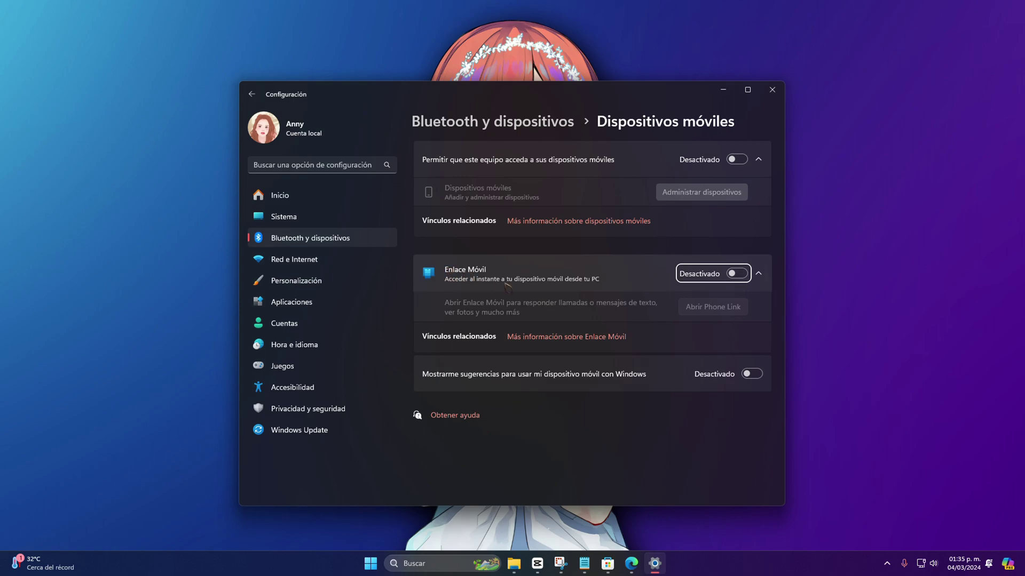
left_click(739, 273)
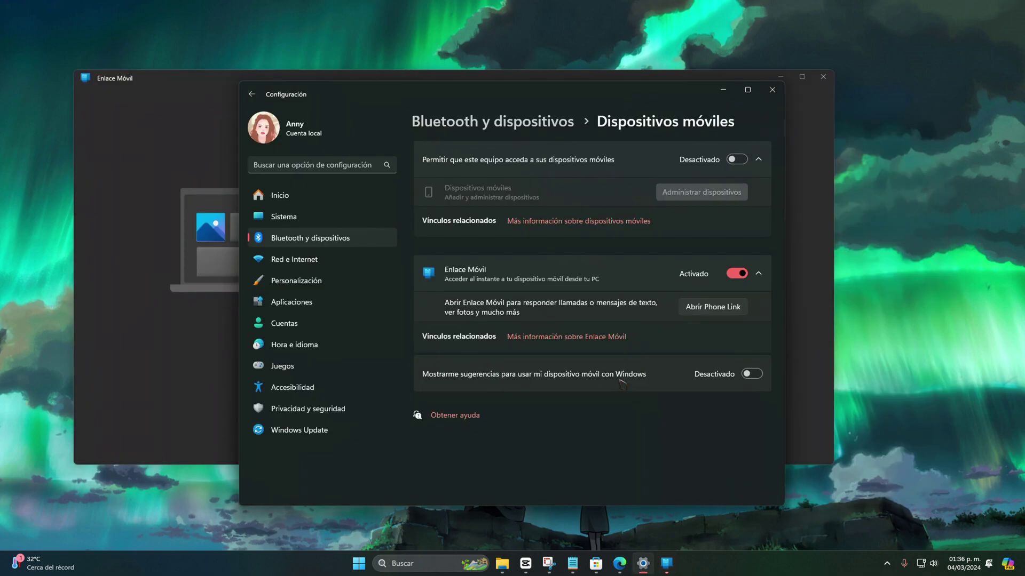
Minimize the settings window, reposition the Enlace Móvil window and choose iPhone as the device to link
left_click(724, 90)
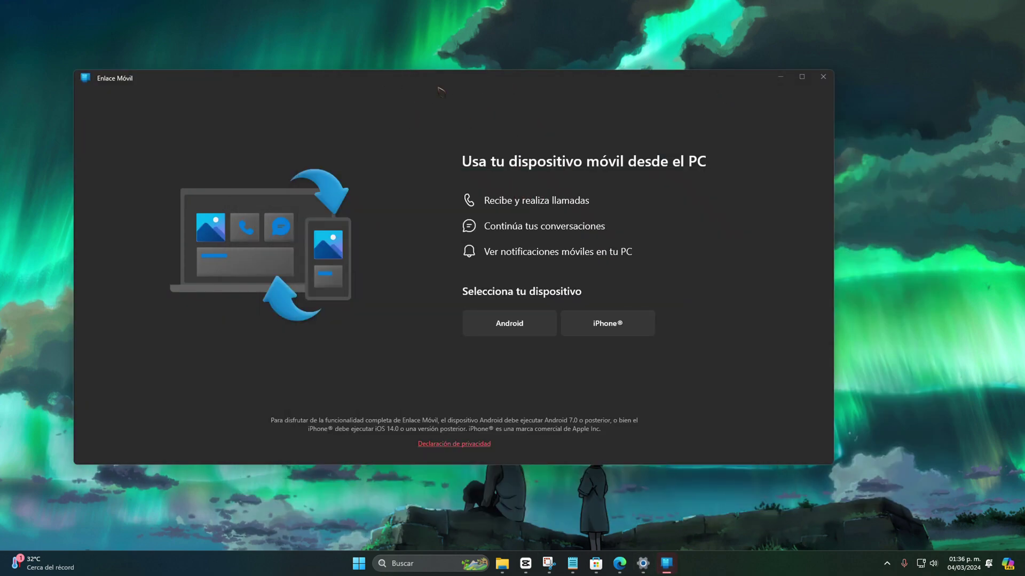
left_click_drag(468, 82, 536, 96)
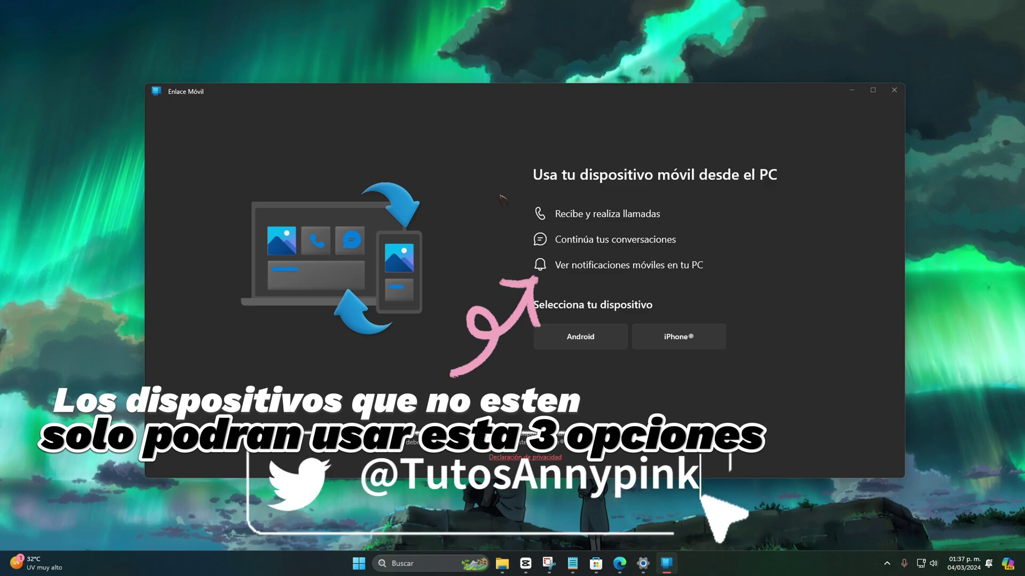
left_click(672, 335)
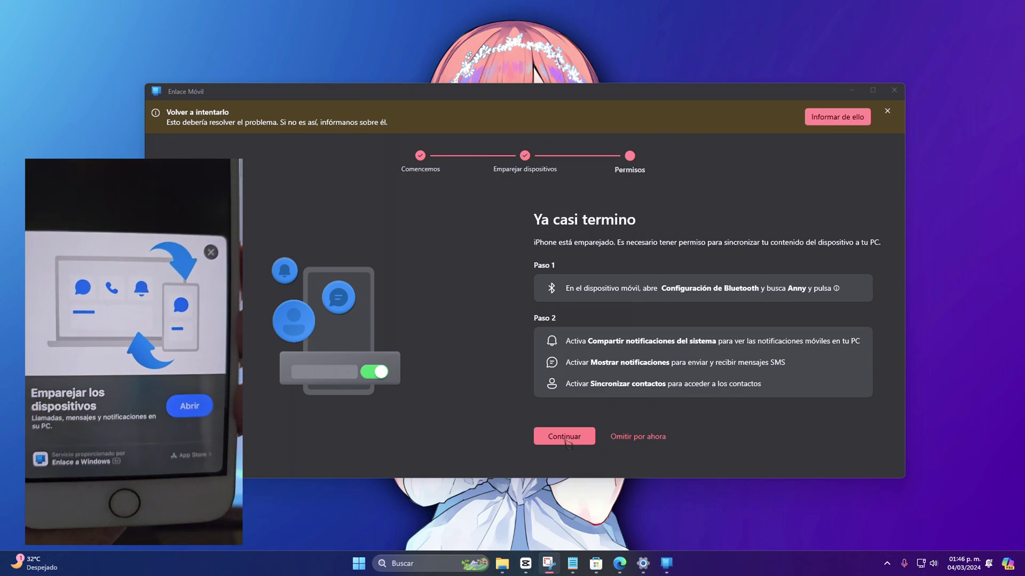
Finish pairing the iPhone past the permissions page and toggle Abrir Enlace Móvil al iniciar sesión en Windows
left_click(565, 437)
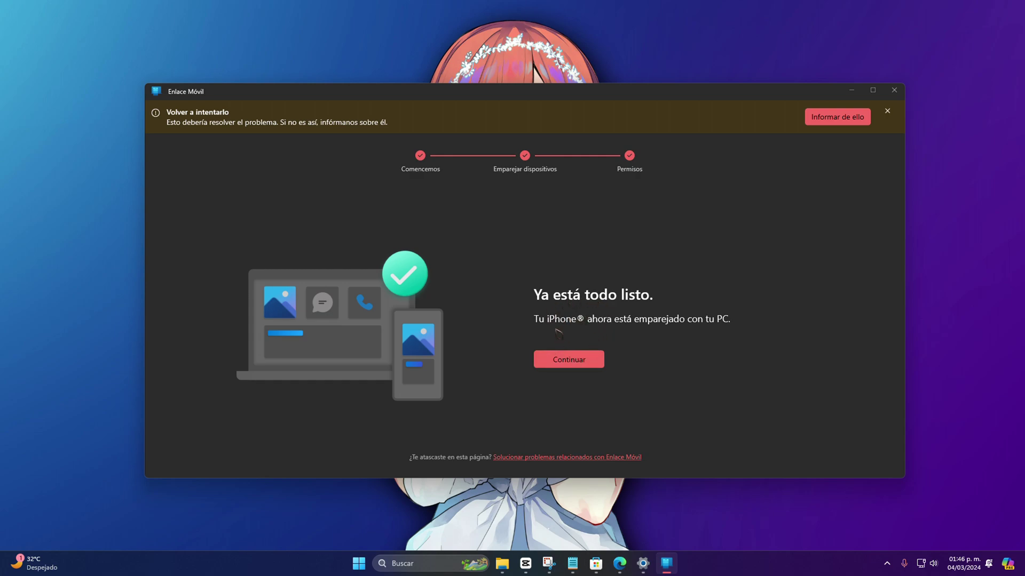
left_click(581, 361)
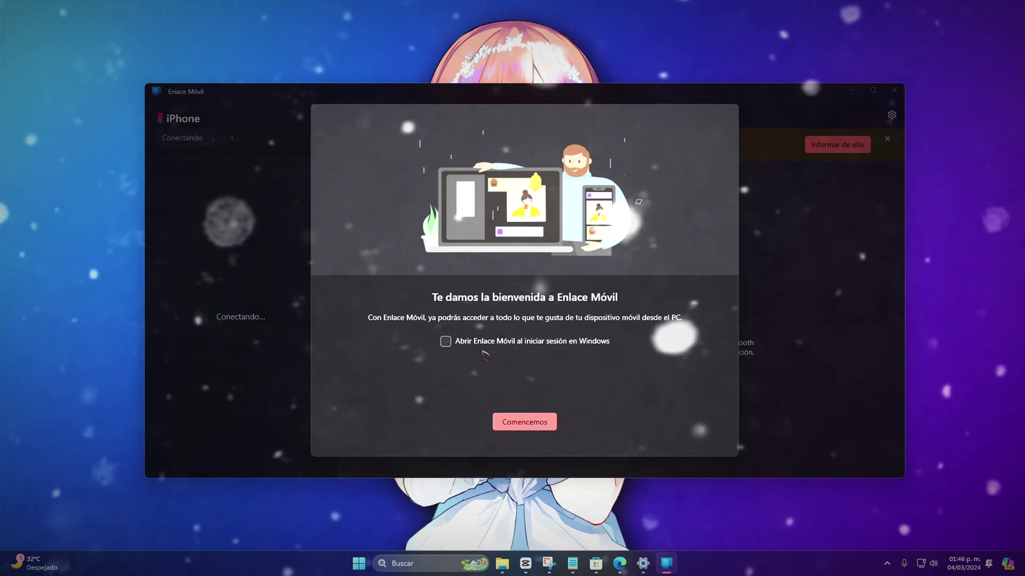
left_click(446, 342)
left_click(447, 343)
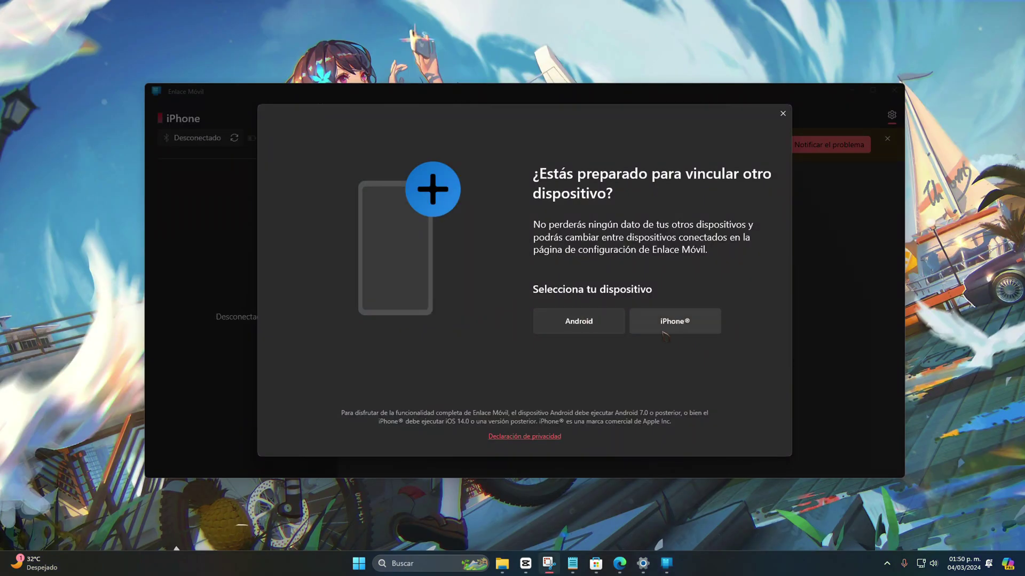
Choose Android as another device to link, start signing in with Microsoft, and select the task for using a mobile app
left_click(578, 323)
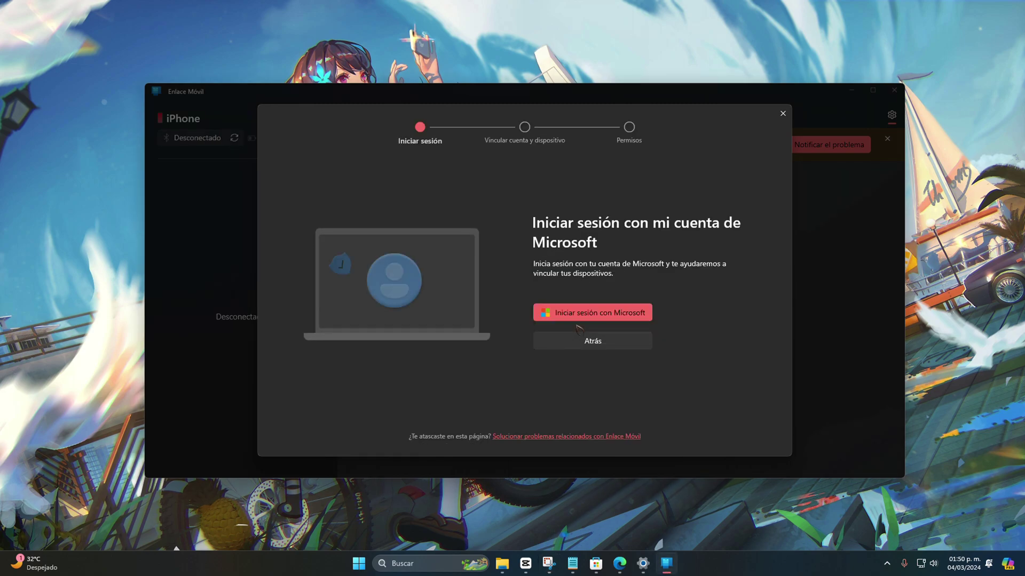
left_click(621, 318)
left_click(621, 321)
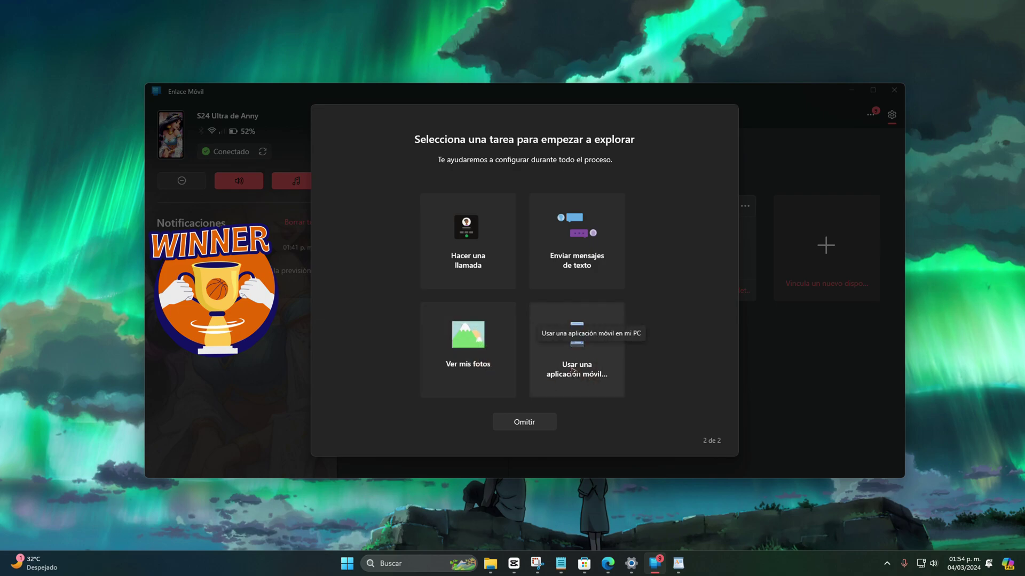
left_click(598, 380)
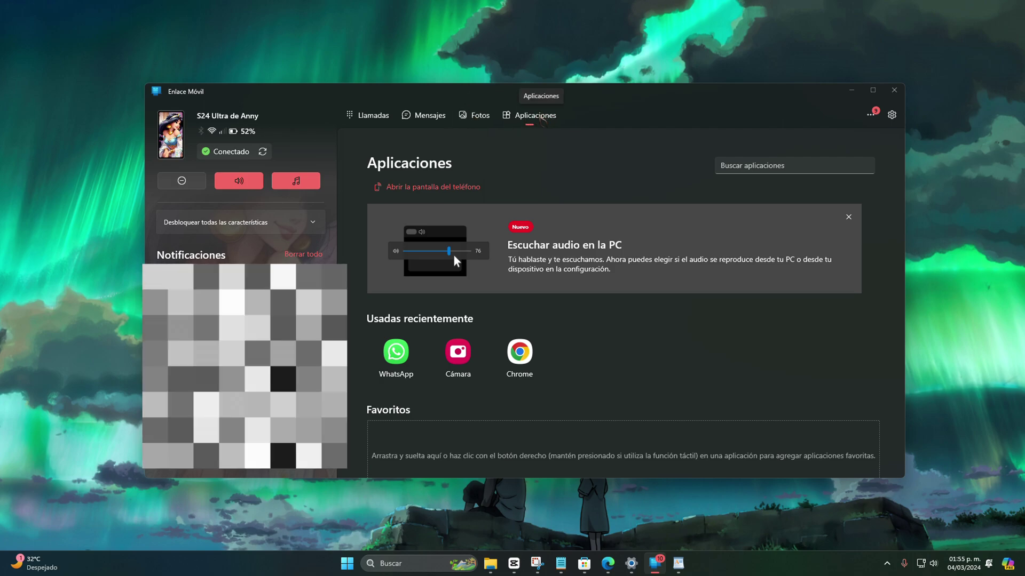
Open the phone's Cámara app from the recently used applications in Enlace Móvil
scroll(608, 363, "down", 1)
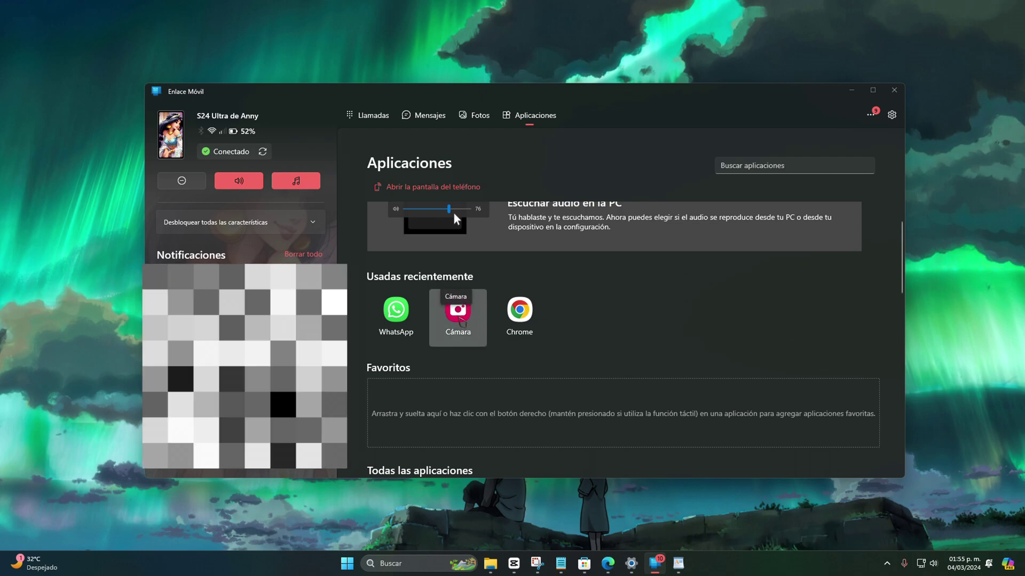
left_click(459, 312)
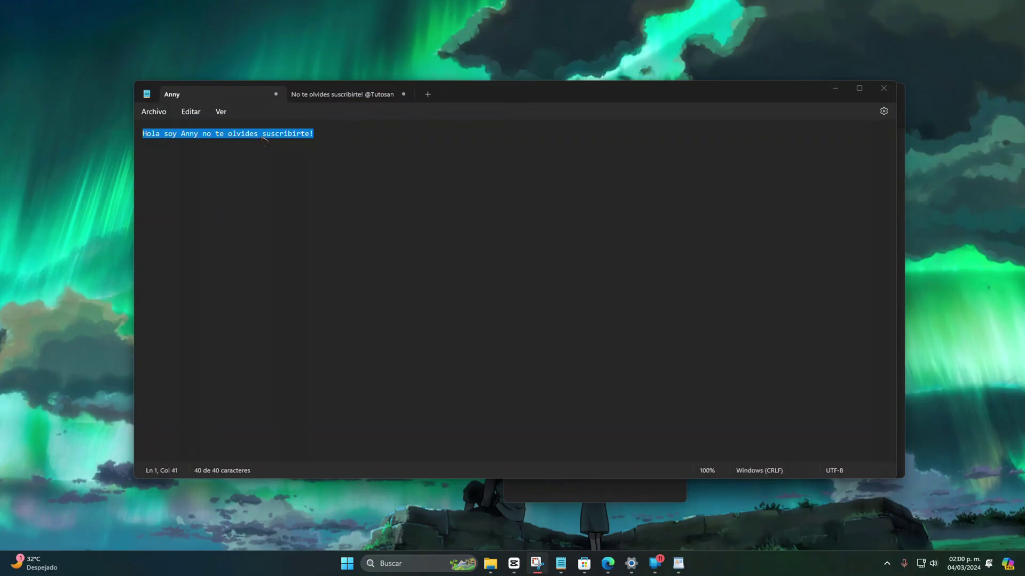
Copy the selected Notepad text and turn on Copiar y pegar entre dispositivos in Enlace Móvil's Características settings
right_click(264, 146)
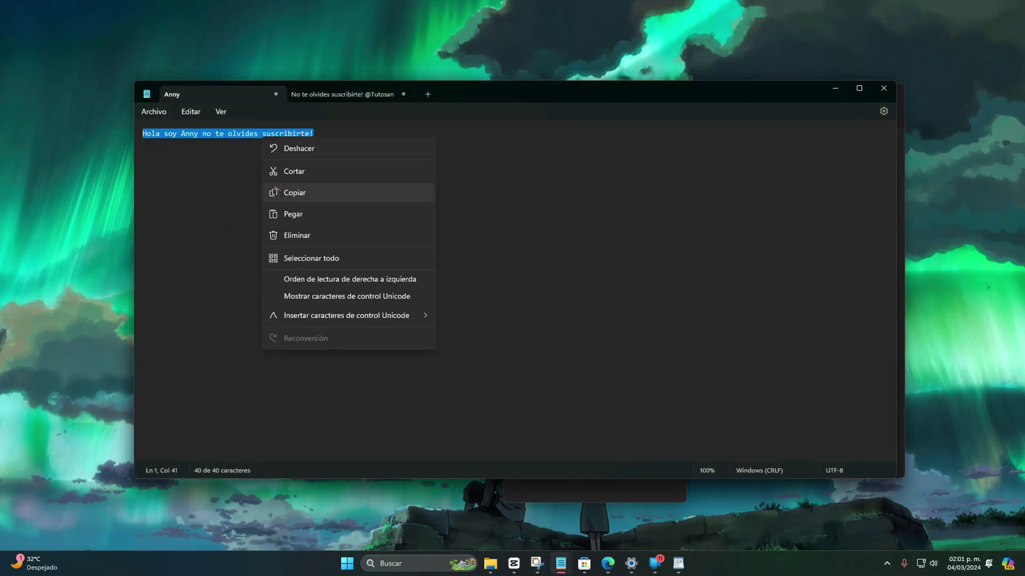
left_click(292, 193)
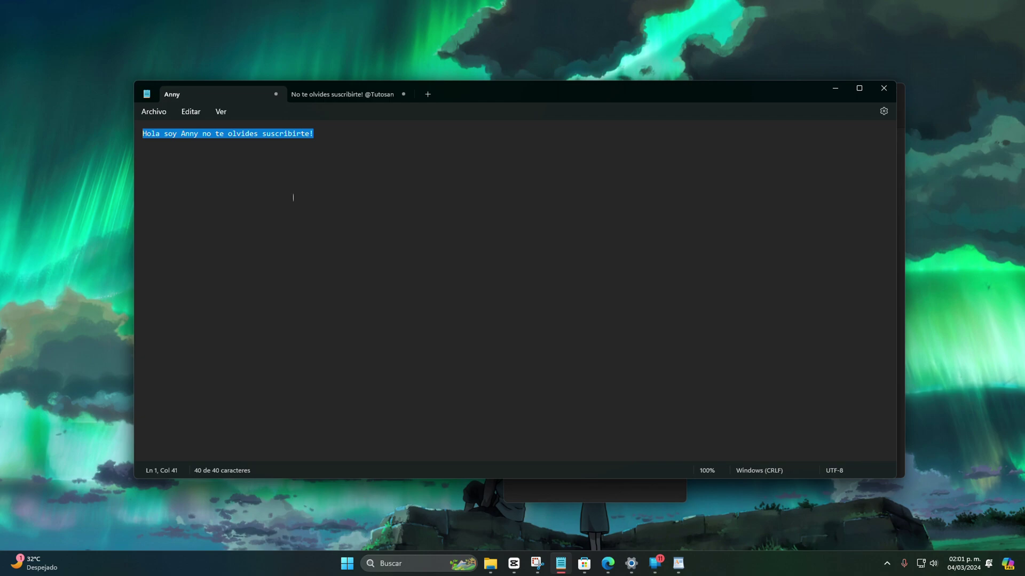
mouse_move(654, 563)
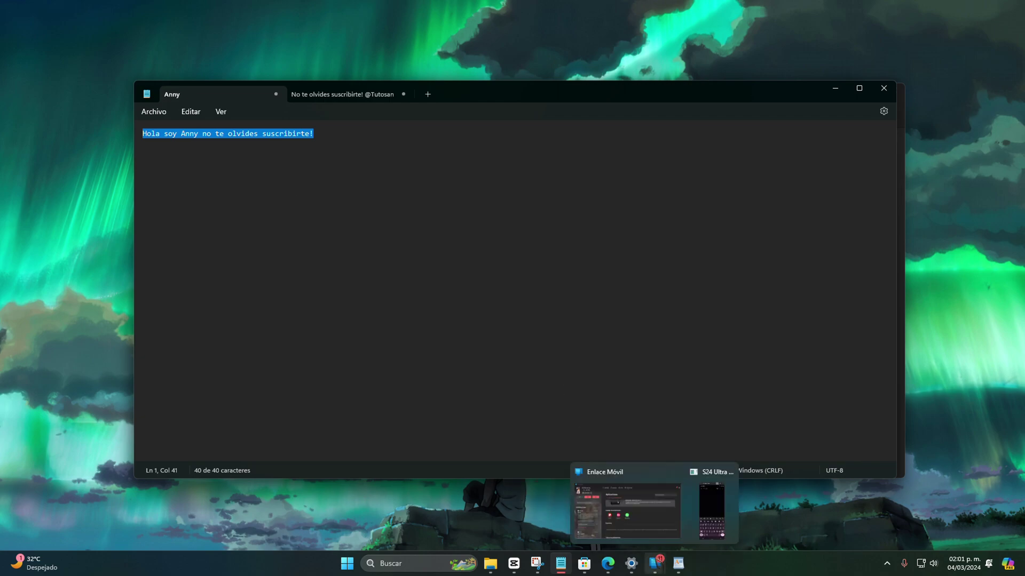
left_click(652, 515)
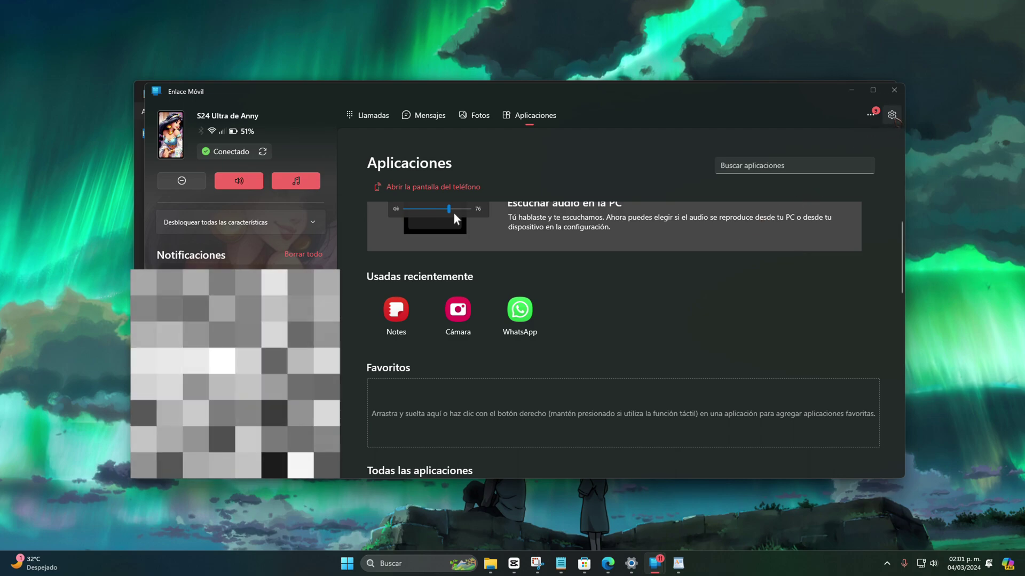
left_click(891, 115)
left_click(422, 220)
left_click(444, 243)
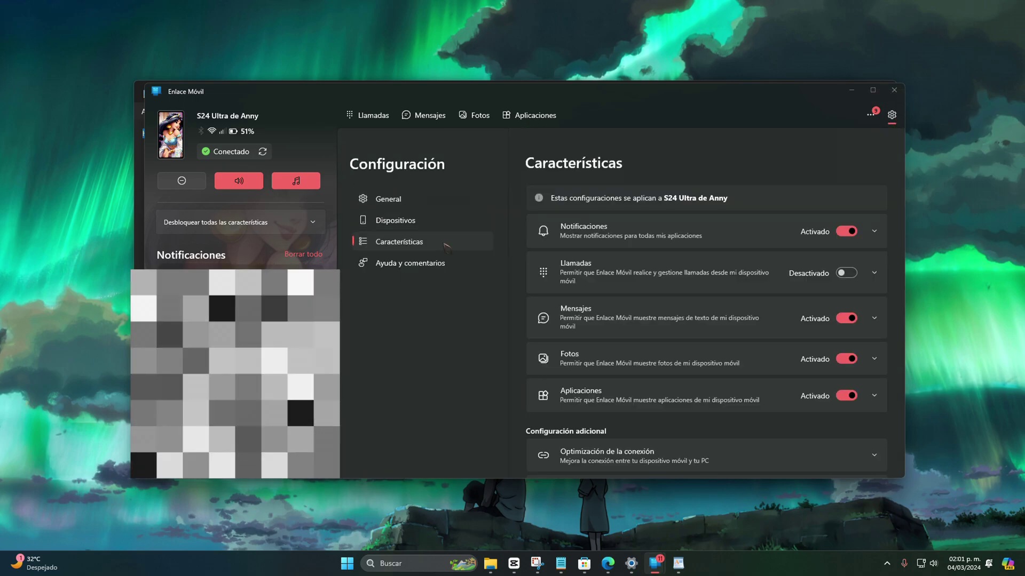
scroll(572, 341, "down", 3)
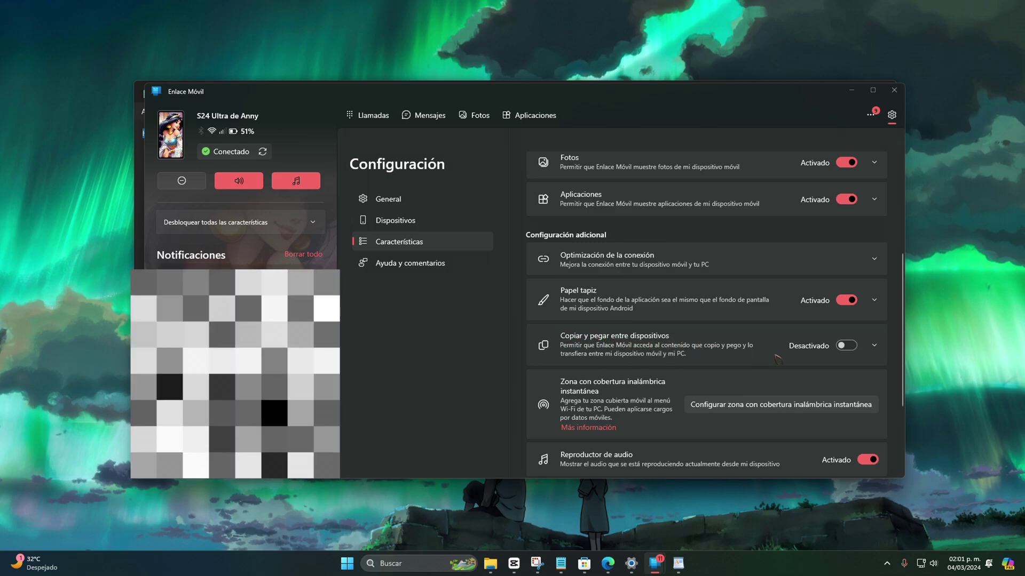
left_click(846, 345)
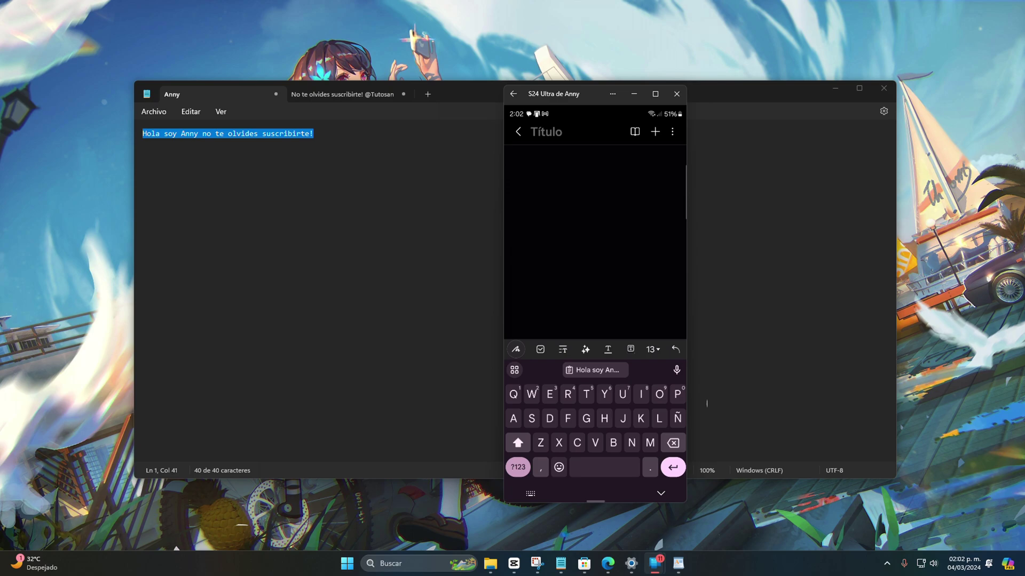
Paste the greeting copied from Notepad into the body of the phone's note
type("Hola soy Anny no te olvides suscribirte!")
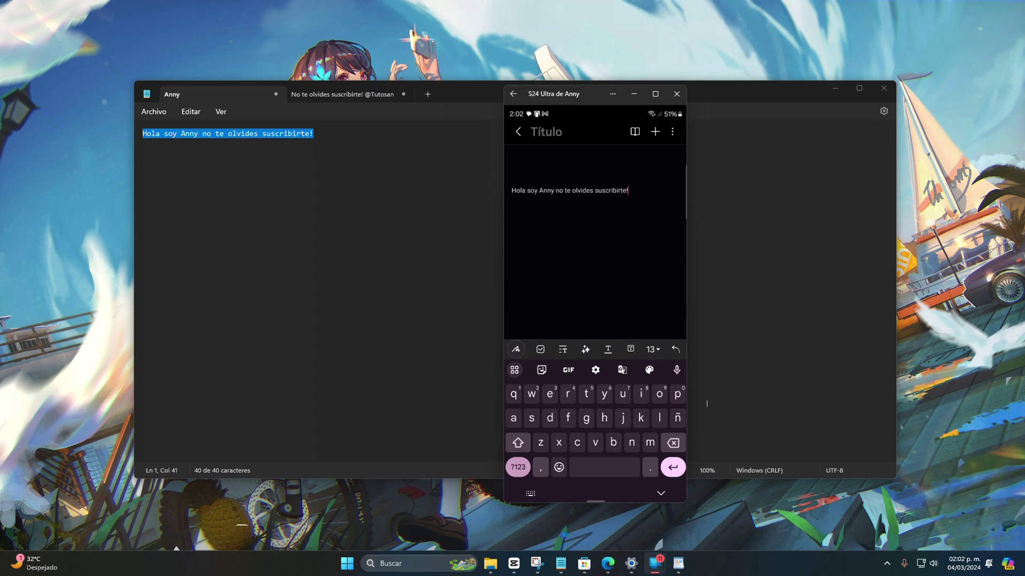
key("Return")
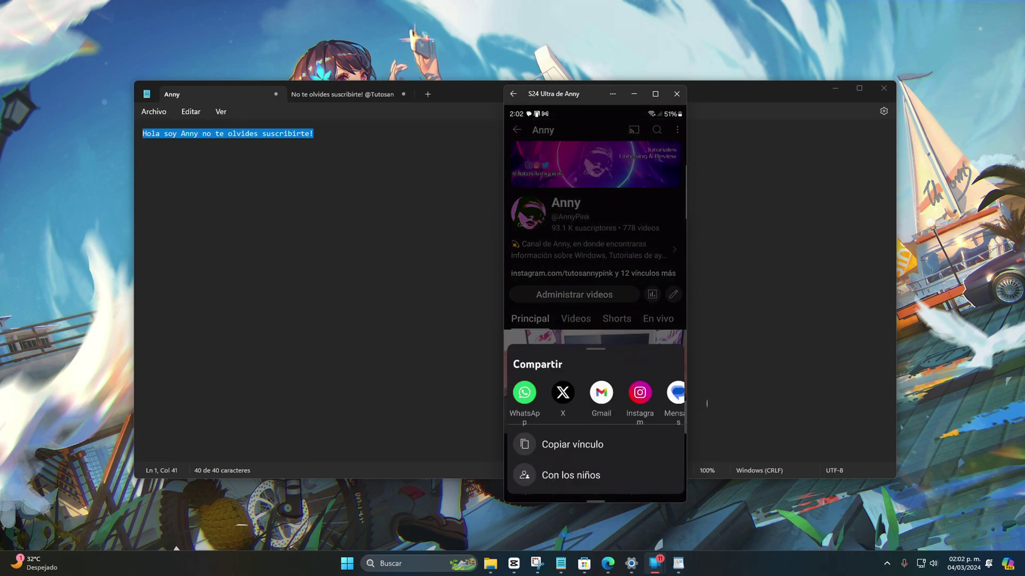
Paste the YouTube channel link copied on the phone onto a new line in Notepad and select it
right_click(380, 192)
left_click(332, 301)
key("Return")
right_click(299, 210)
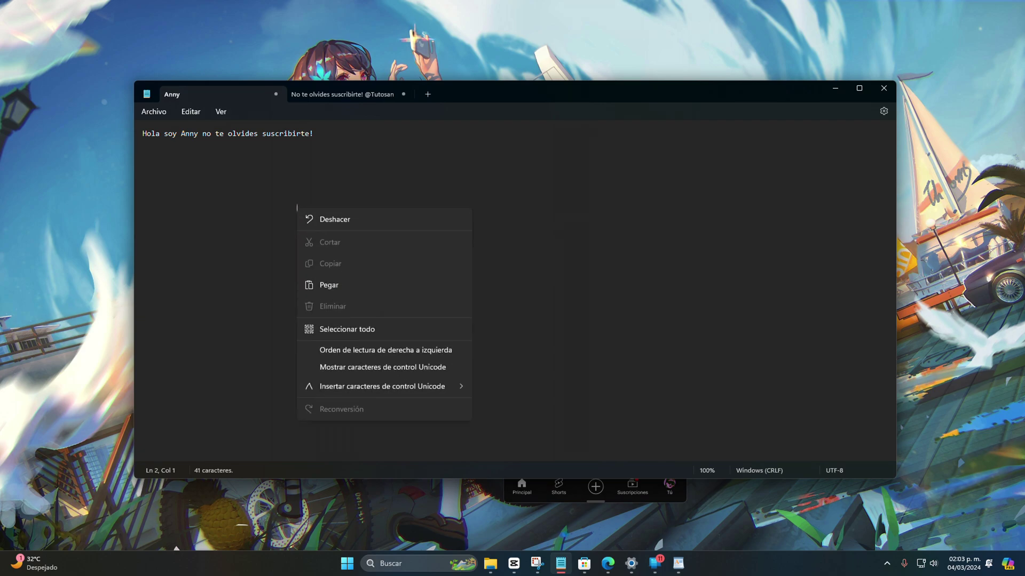
left_click(317, 285)
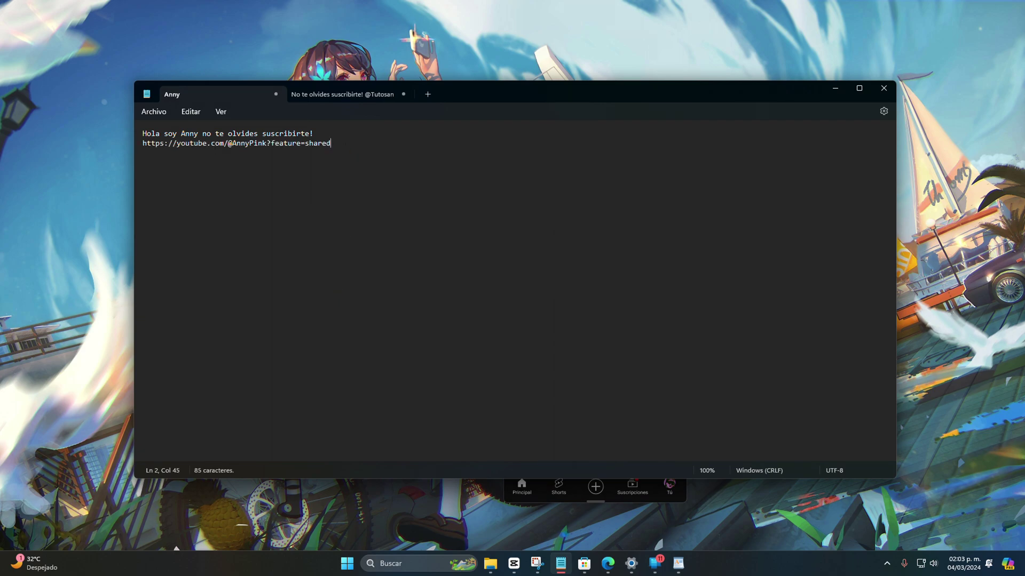
left_click_drag(344, 142, 136, 147)
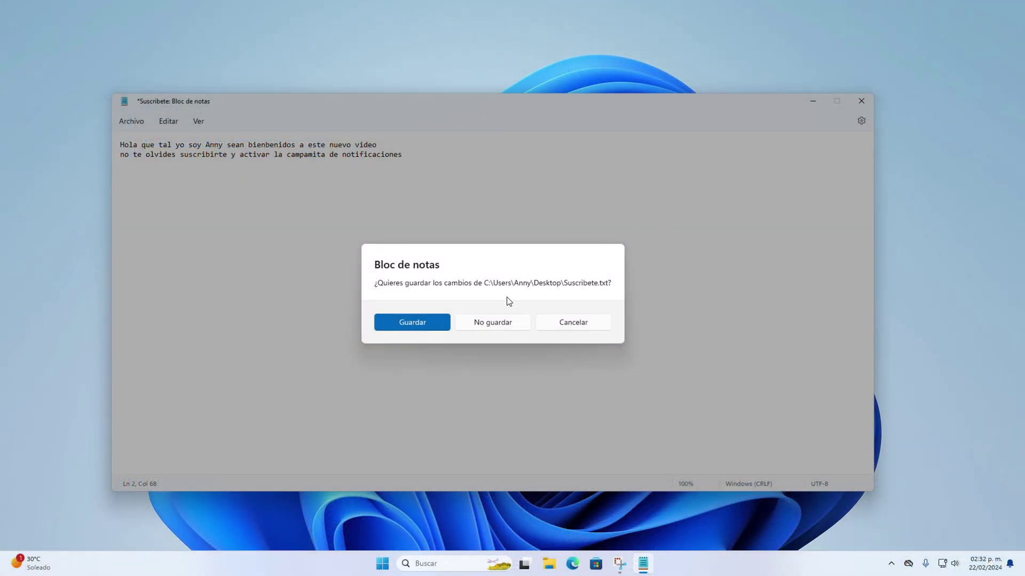
Close Notepad without saving the changes to Suscribete.txt and open Configuración de pantalla from the desktop
left_click(481, 326)
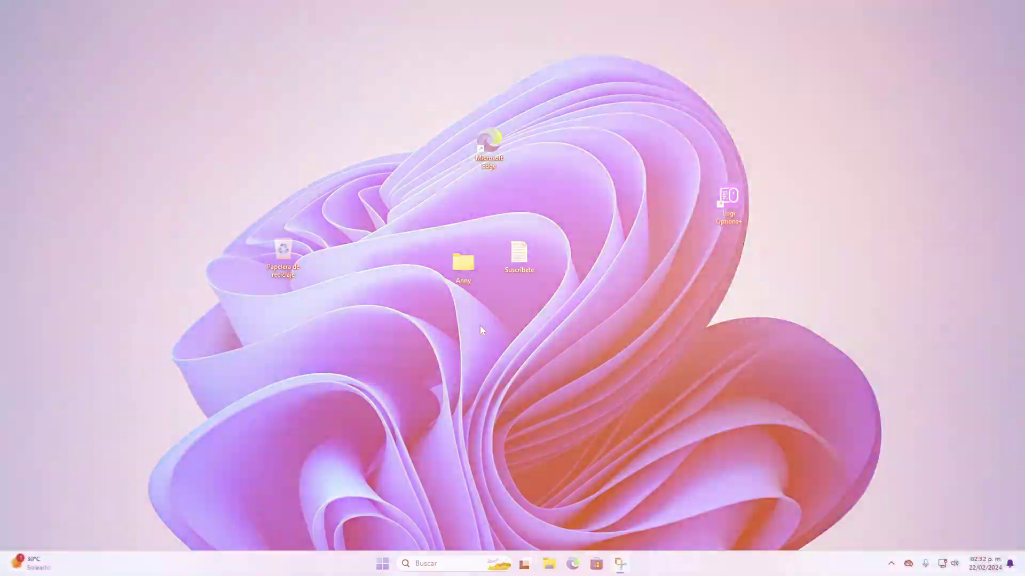
right_click(562, 179)
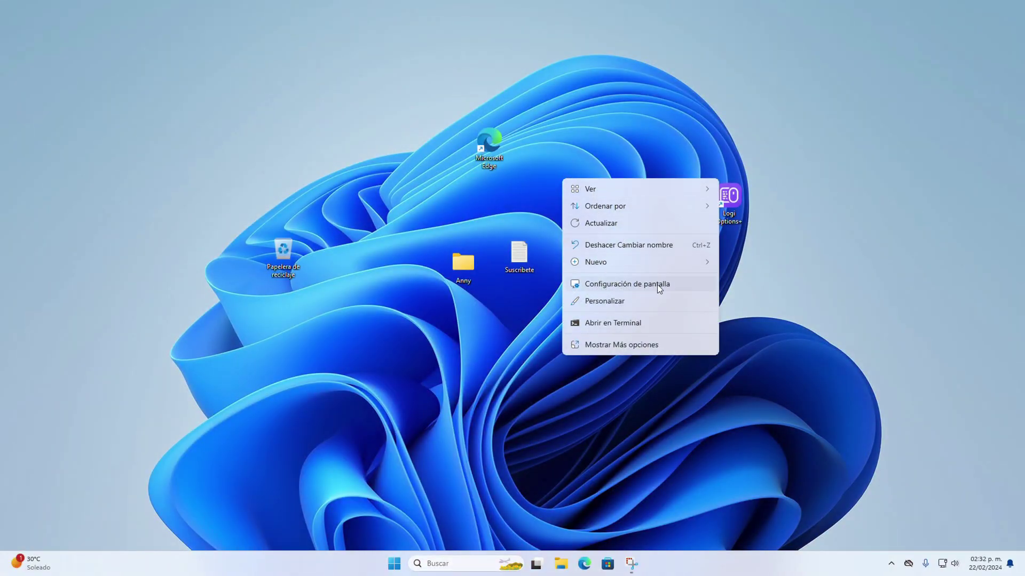
left_click(627, 284)
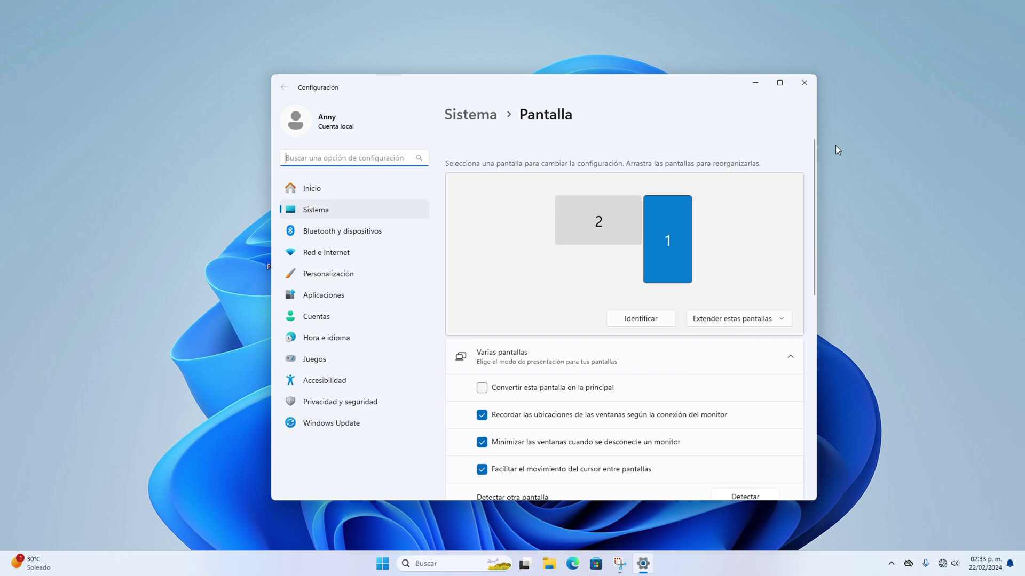
Identify the connected monitors, select display 2 and look through its display options
left_click(646, 318)
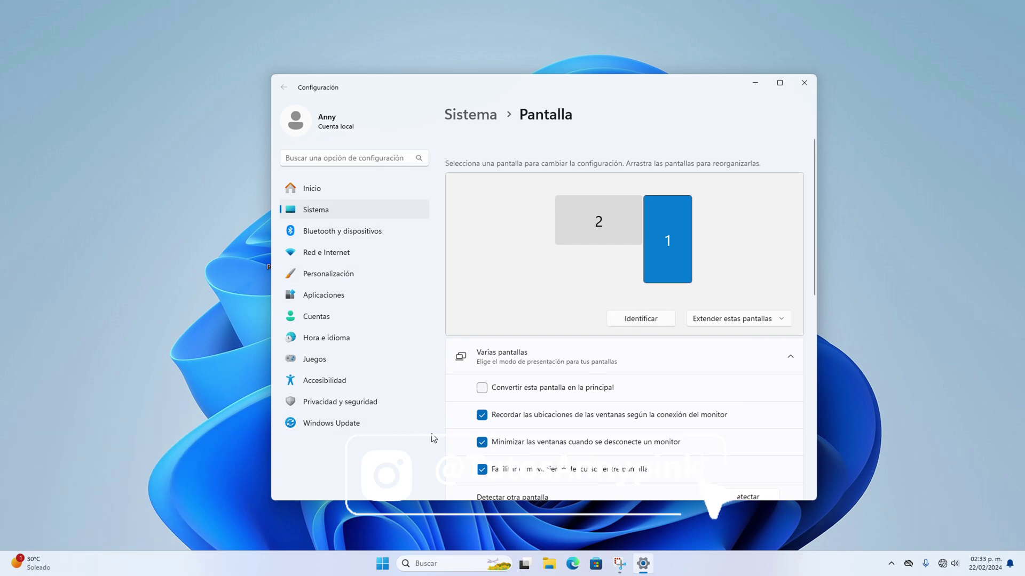
left_click(614, 234)
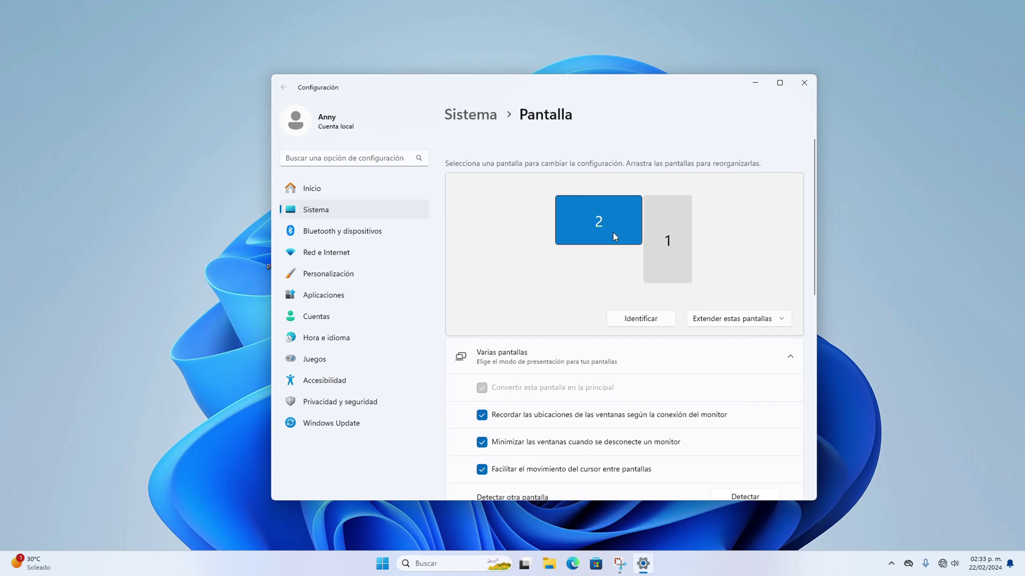
scroll(592, 361, "down", 3)
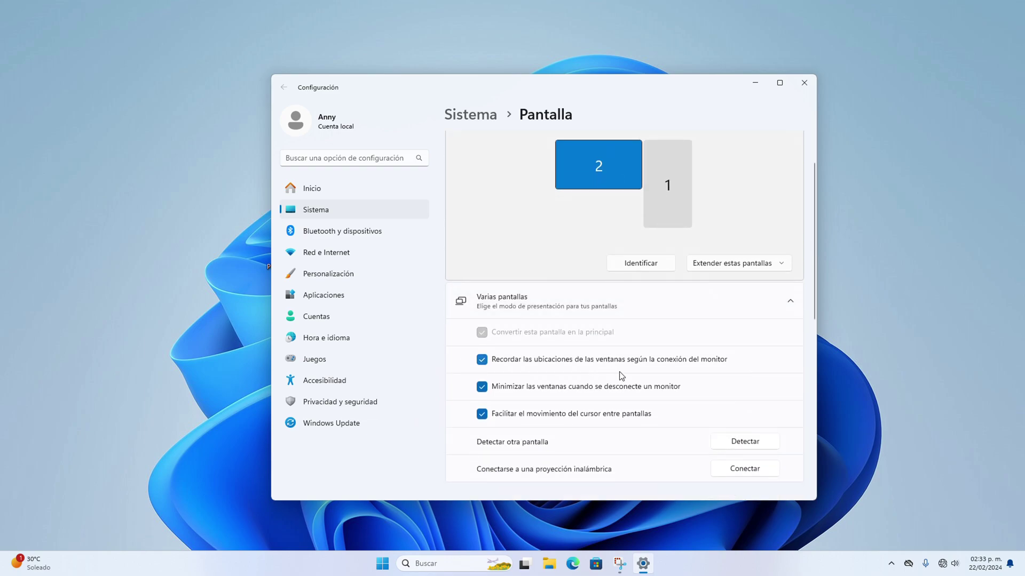
scroll(630, 451, "down", 8)
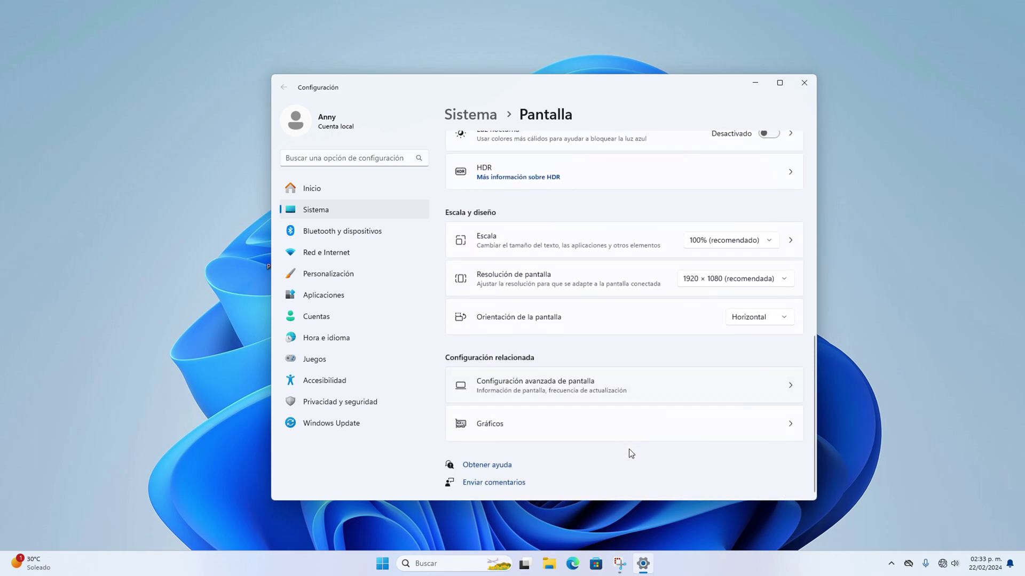
scroll(631, 436, "up", 10)
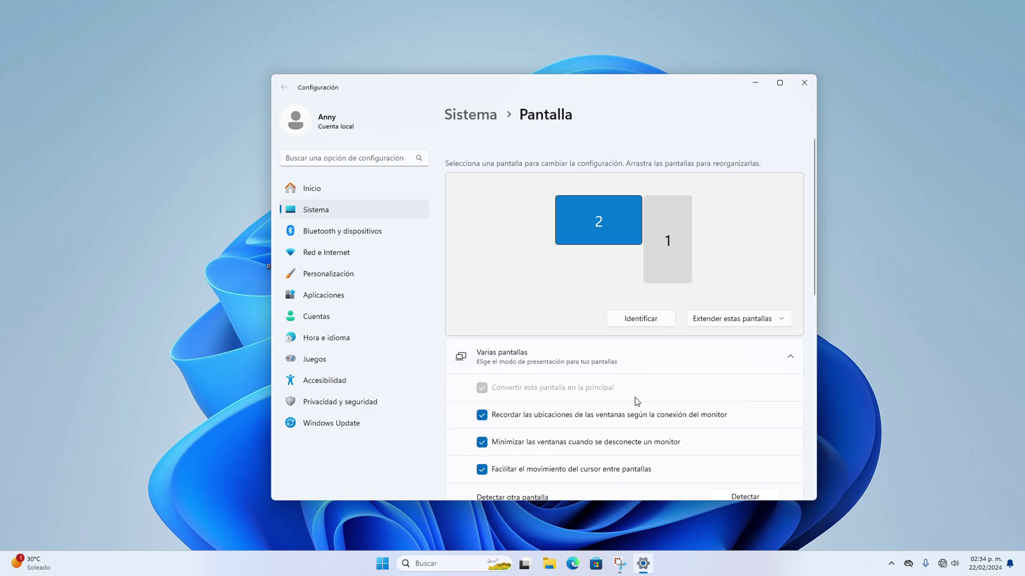
Change display 2's resolution to 1280 × 1024 and keep the changes
scroll(636, 401, "down", 7)
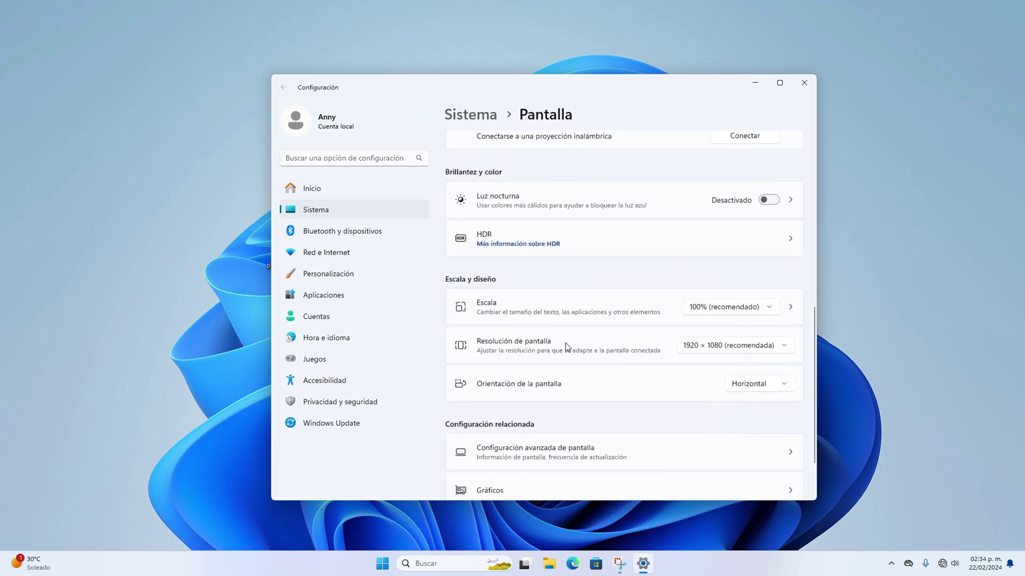
left_click(754, 350)
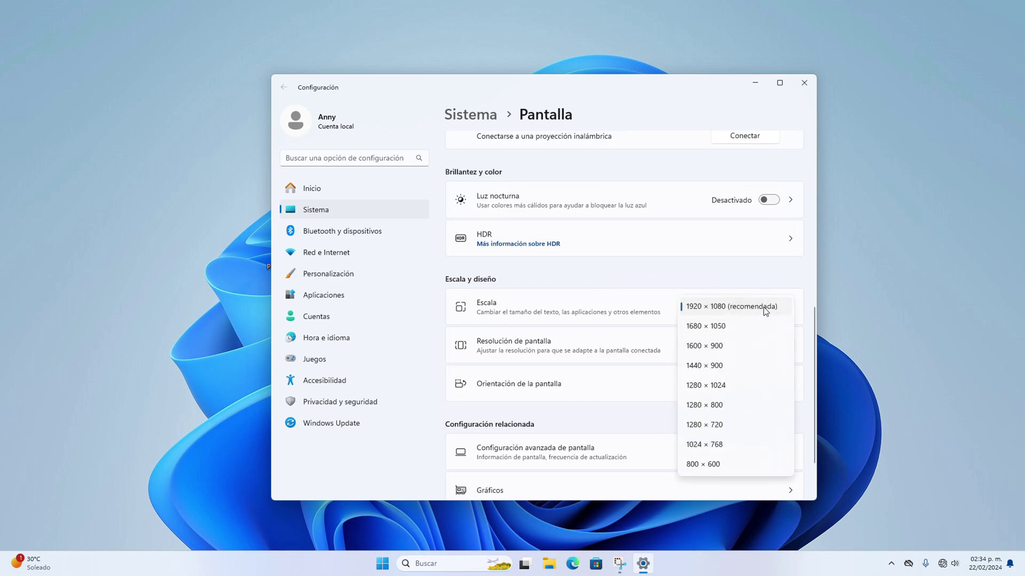
left_click(703, 309)
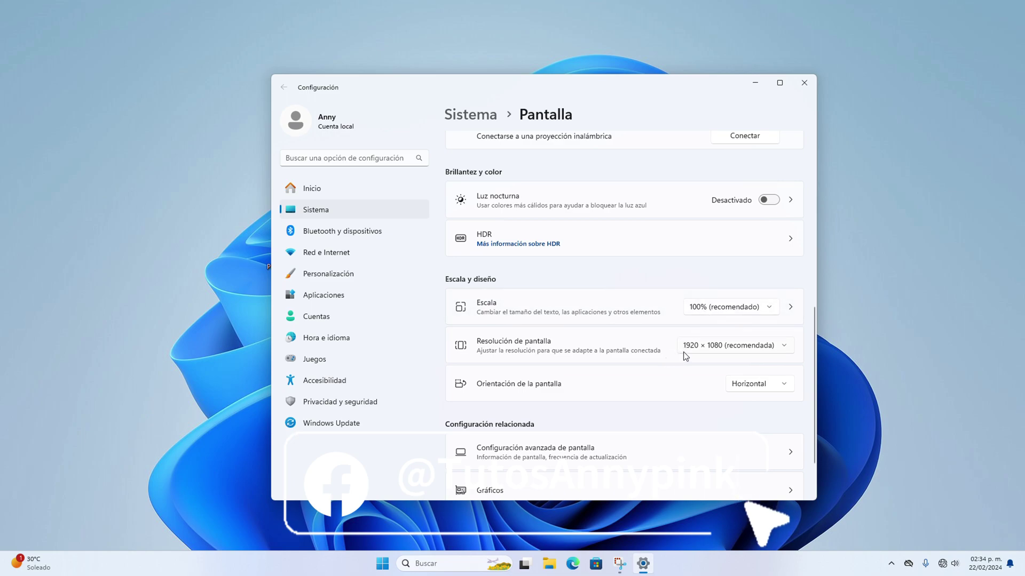
left_click(696, 350)
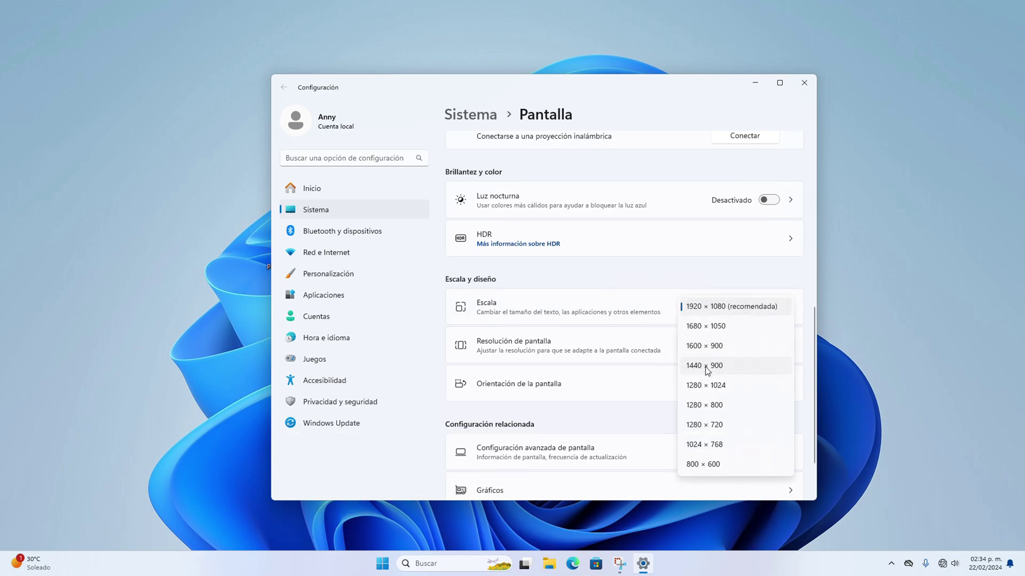
left_click(705, 385)
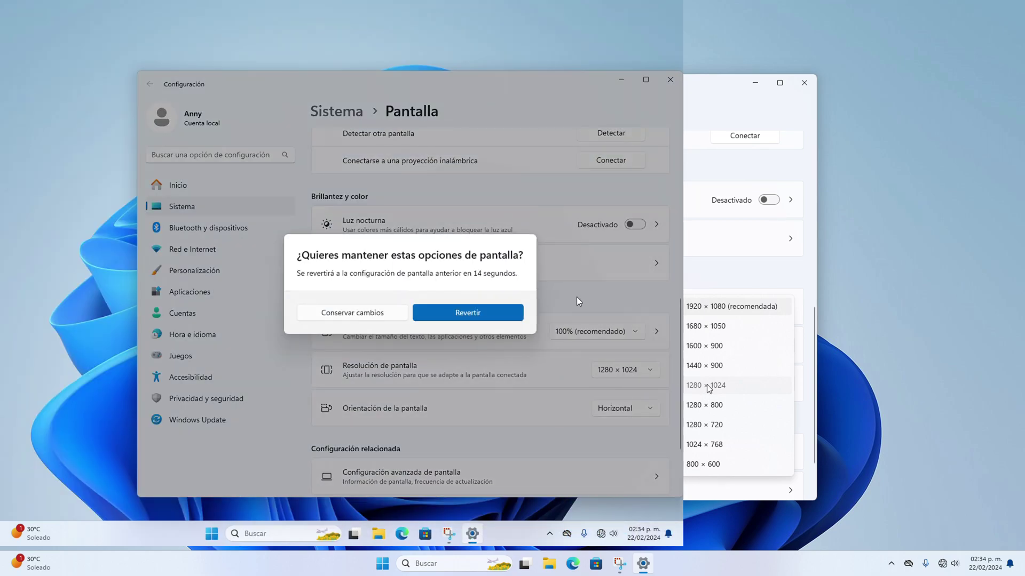
left_click(379, 314)
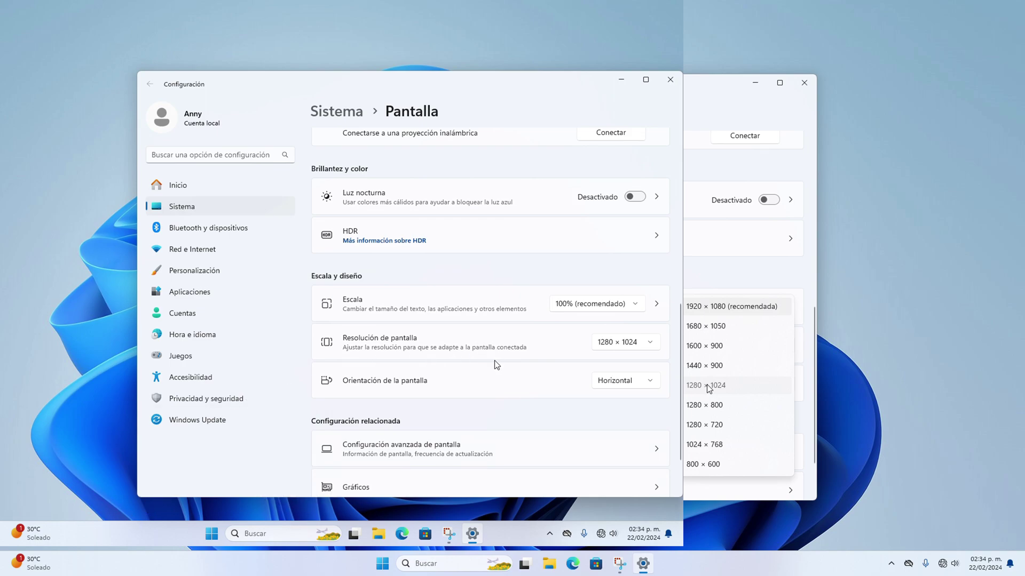
Set the screen resolution to 1920 × 1080 (recomendada), keep the changes and close the settings window
left_click(626, 345)
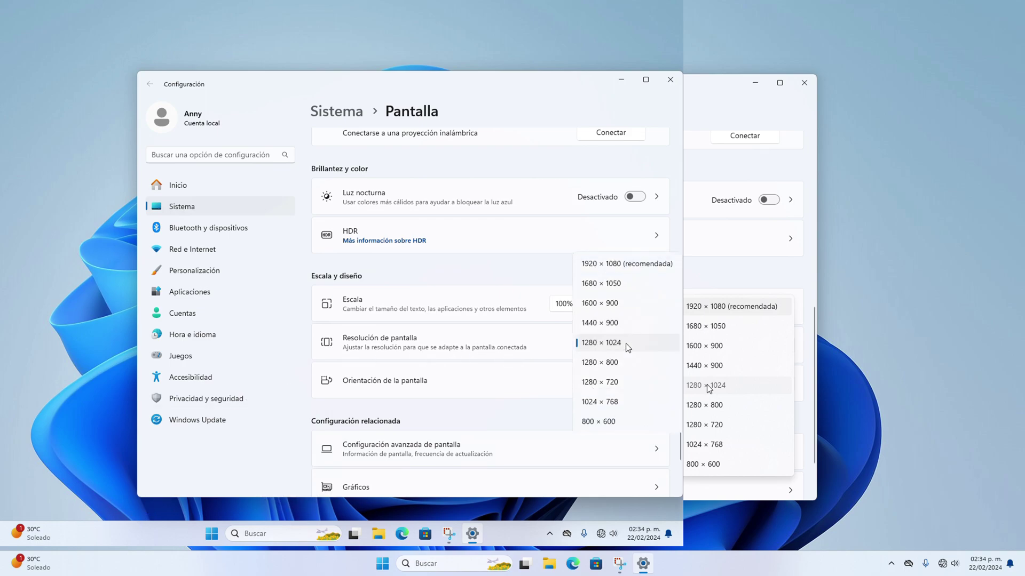
left_click(602, 267)
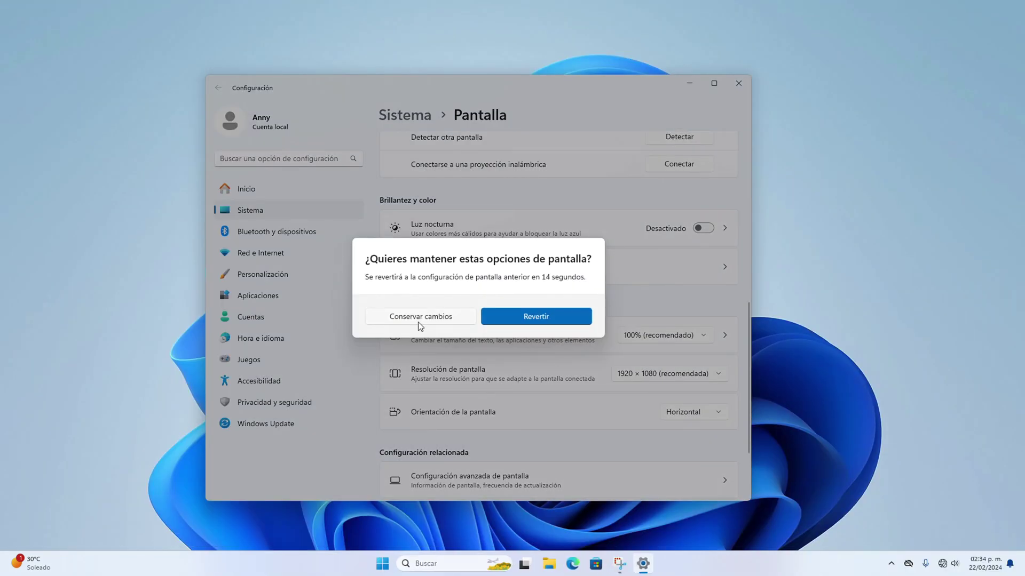
left_click(433, 319)
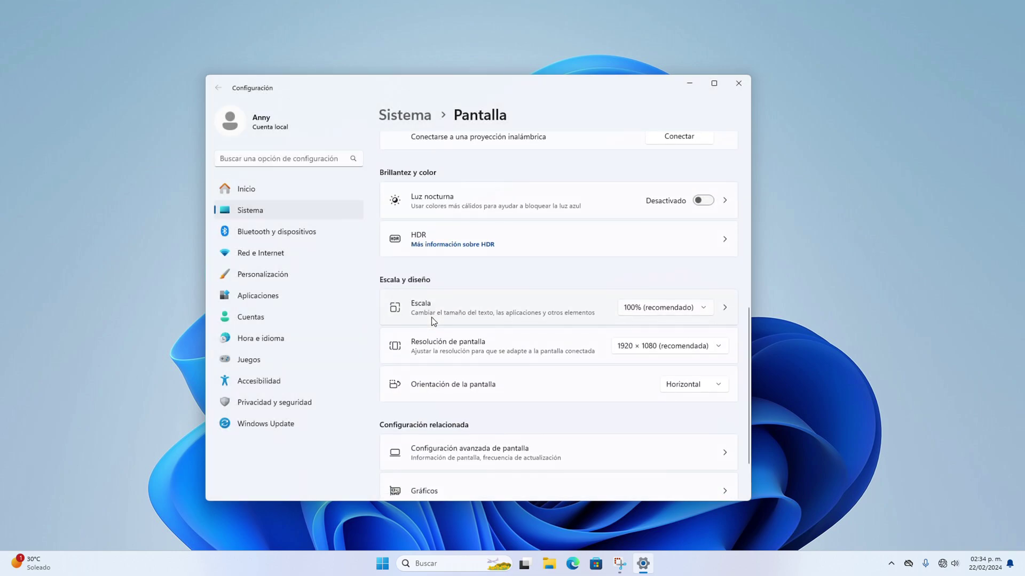
left_click(736, 84)
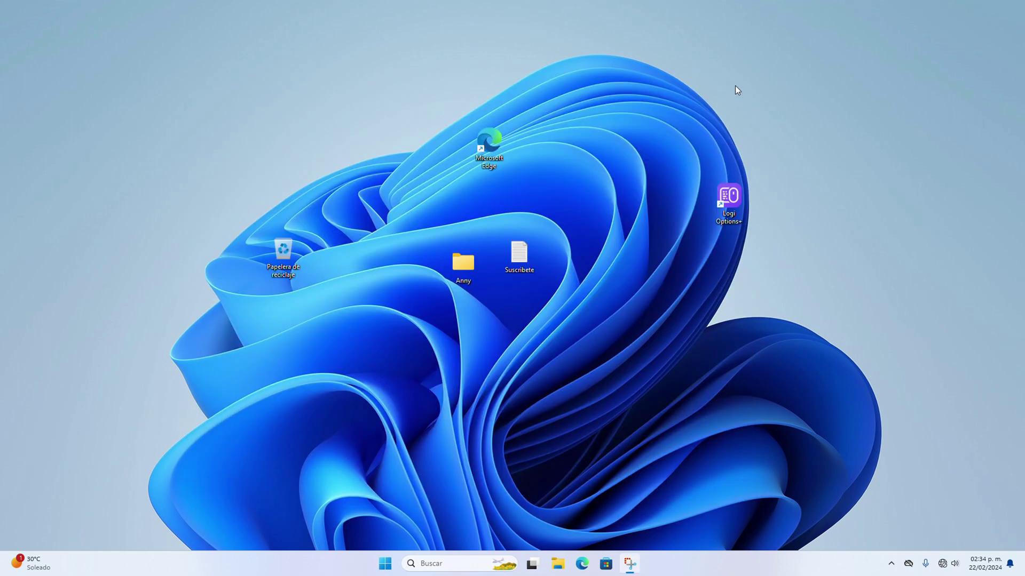
Open the Personalización settings from the desktop and minimize the settings window
right_click(573, 233)
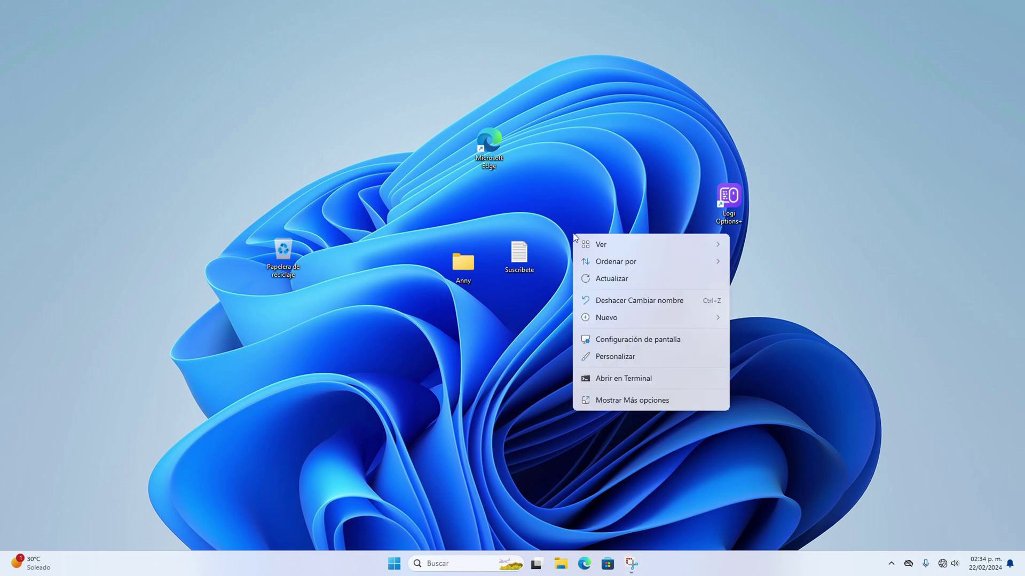
left_click(617, 357)
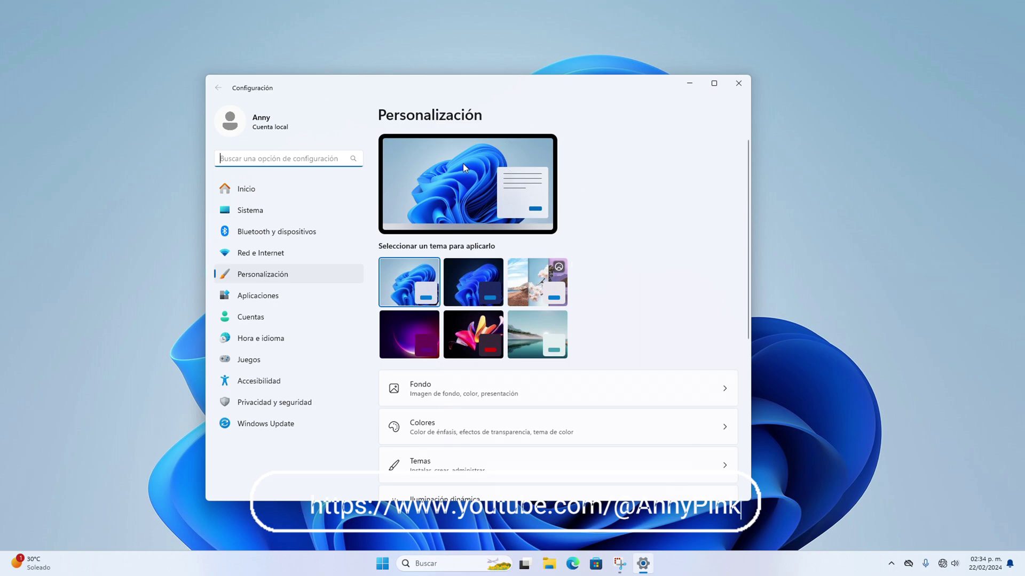
left_click(687, 87)
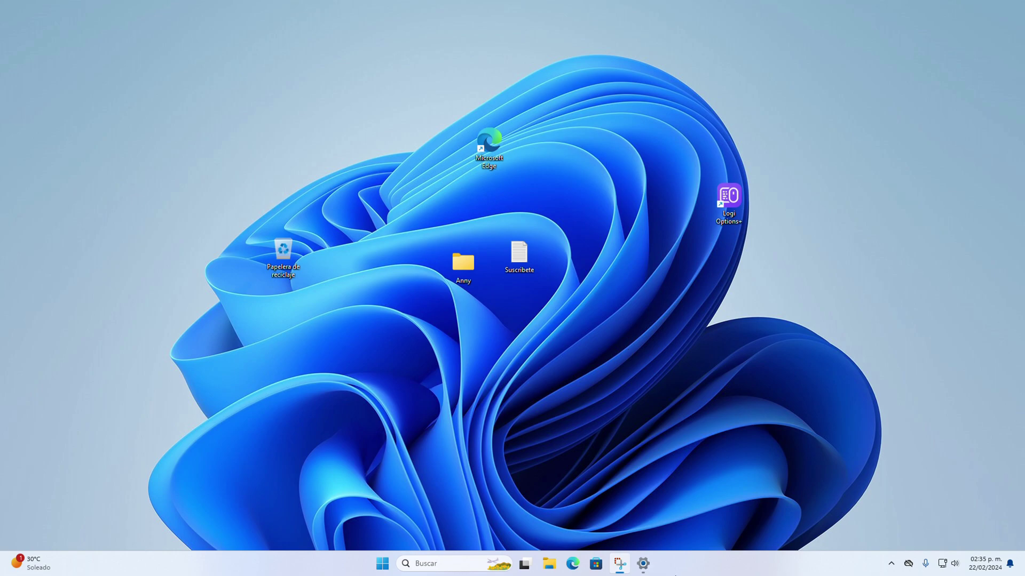
Try the dark Windows theme, view the desktop's icon view options in dark colours, and reapply the Windows (claro) theme
left_click(643, 564)
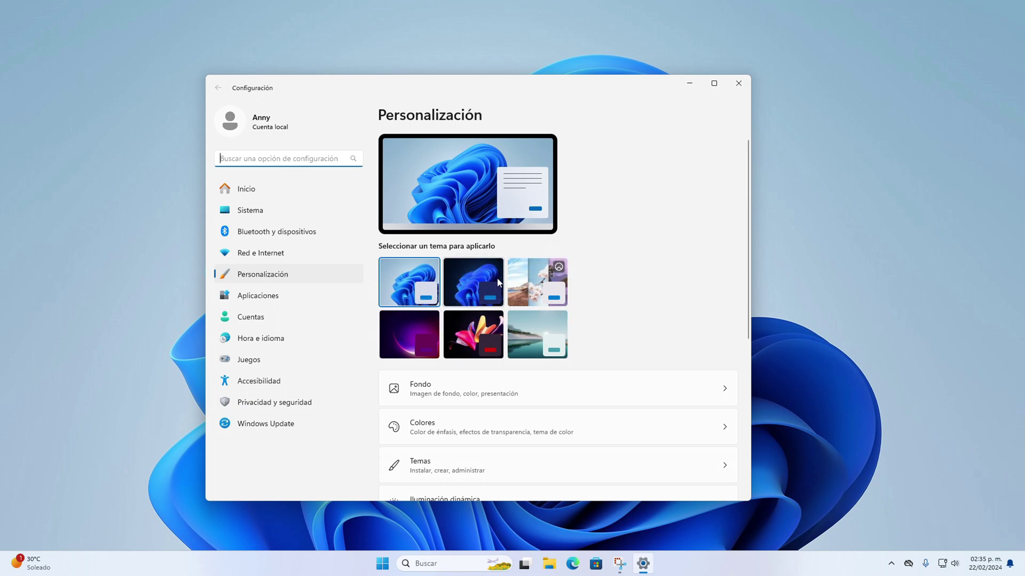
left_click(472, 278)
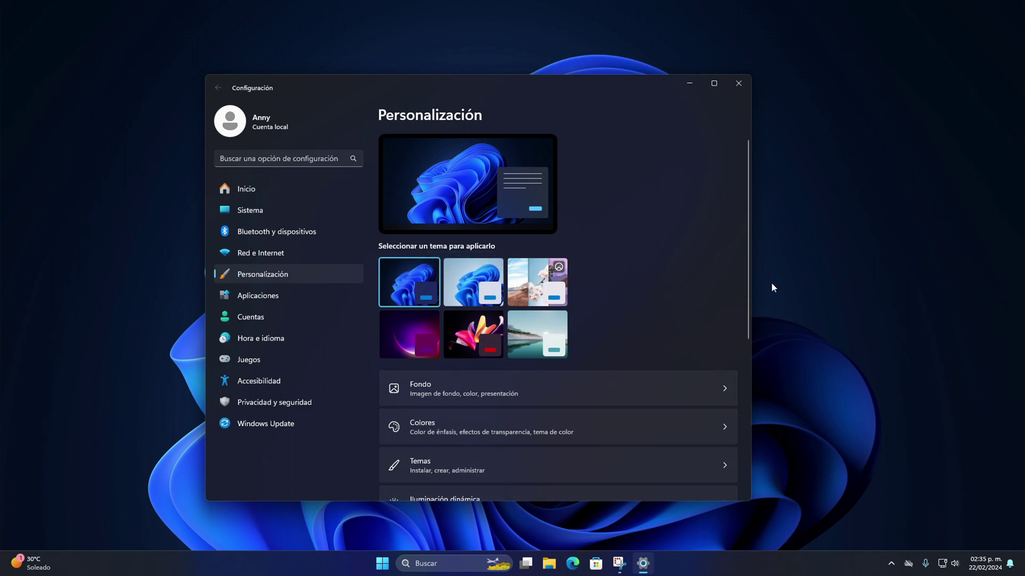
right_click(790, 255)
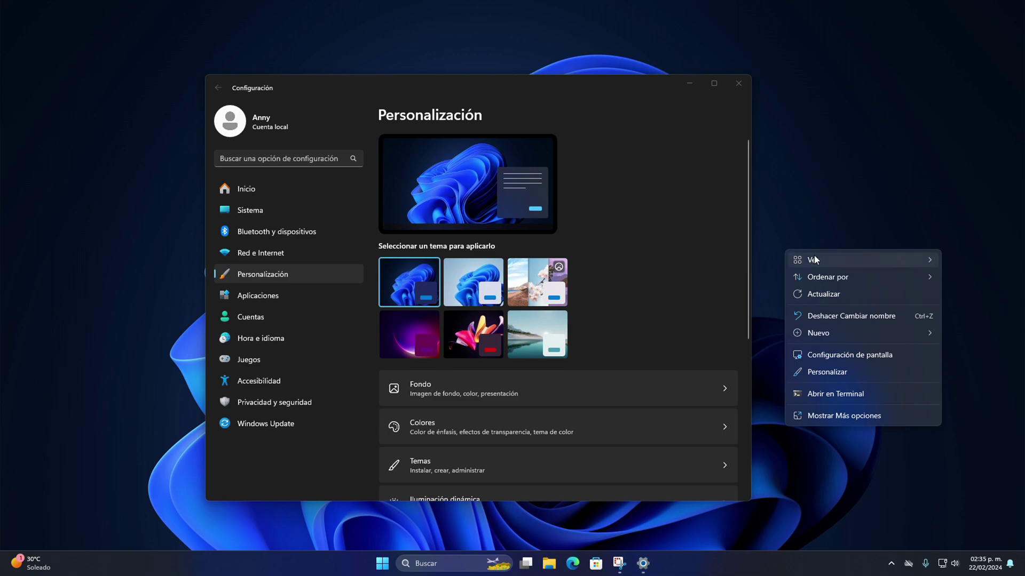
mouse_move(815, 256)
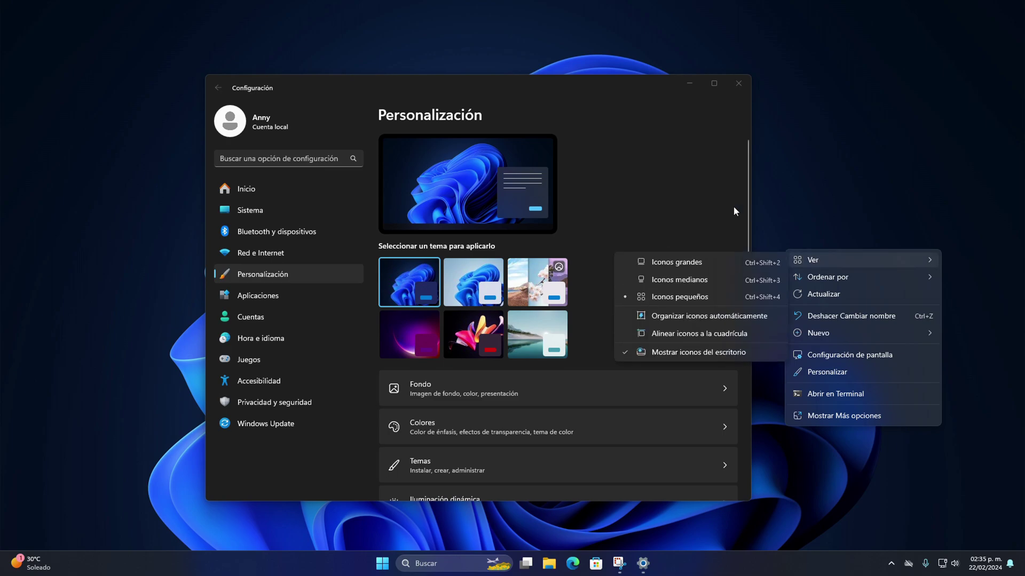
left_click(716, 214)
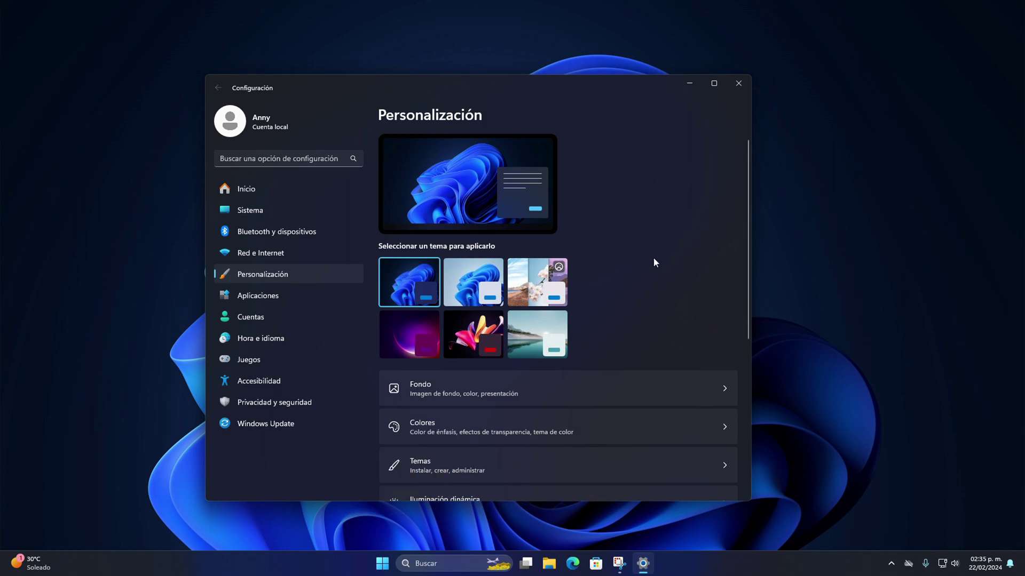
left_click(463, 289)
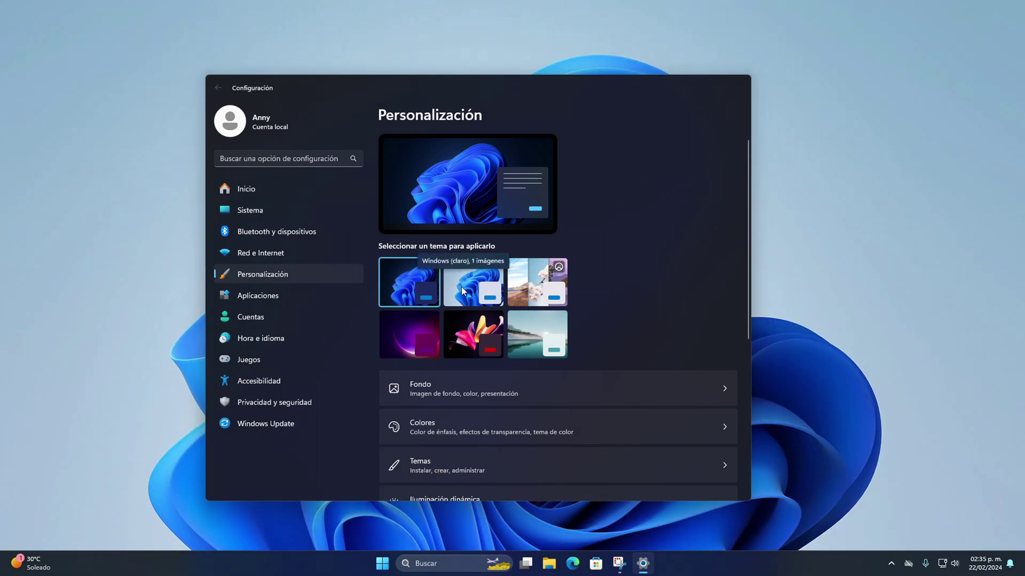
Apply the Contenido destacado de Windows theme and minimize the settings window
left_click(537, 282)
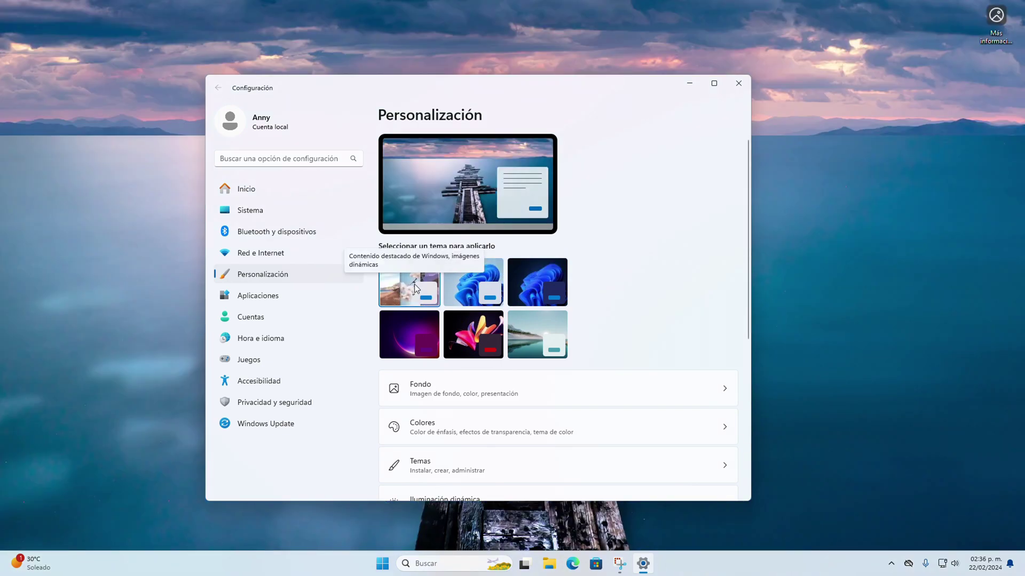
left_click(691, 85)
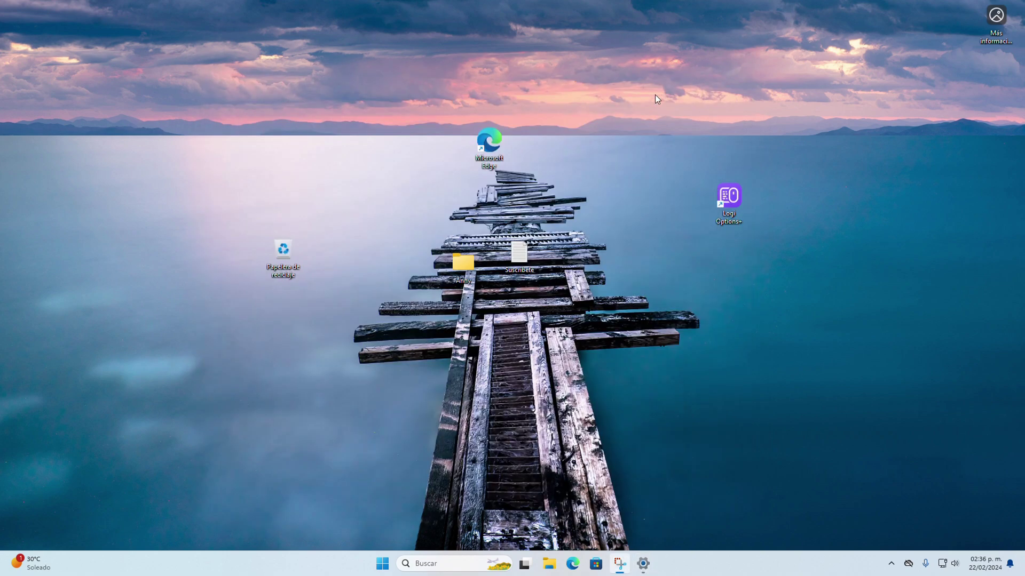
Enlarge the desktop icons and reposition the image information icon on open desktop space
left_click_drag(990, 22, 664, 116)
scroll(655, 219, "up", 2)
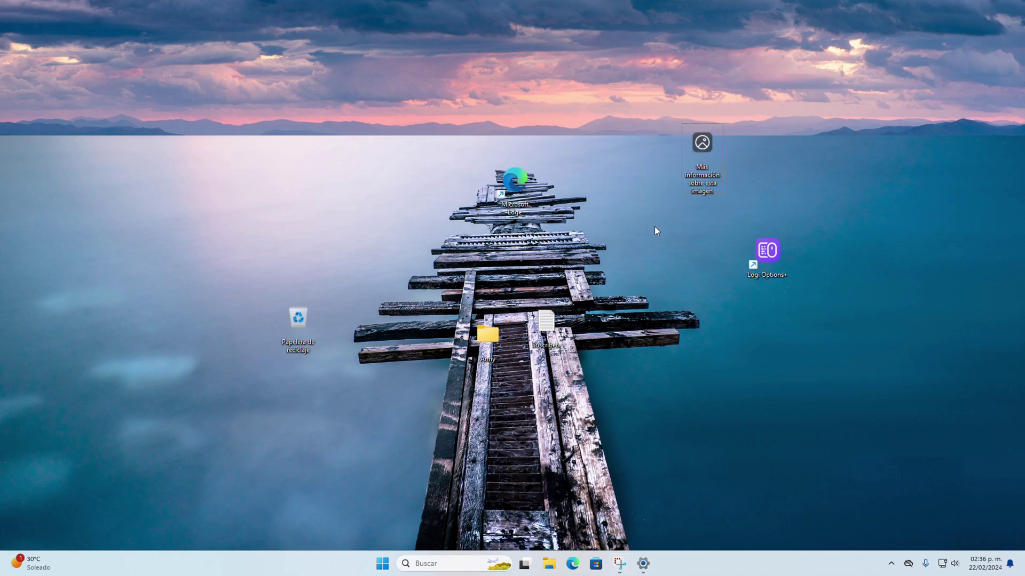
scroll(655, 227, "up", 2)
left_click_drag(881, 214, 699, 162)
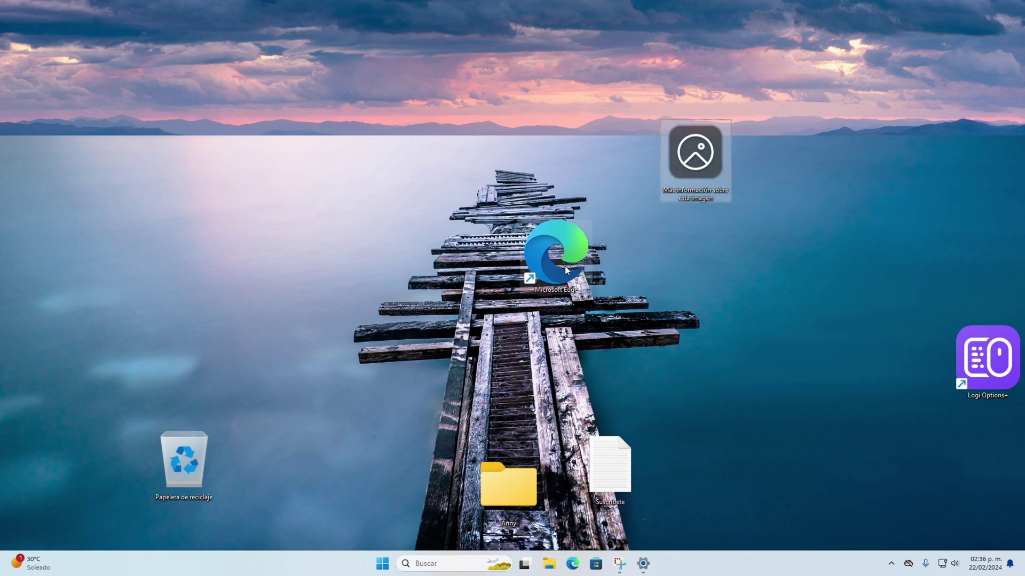
left_click_drag(553, 267, 352, 250)
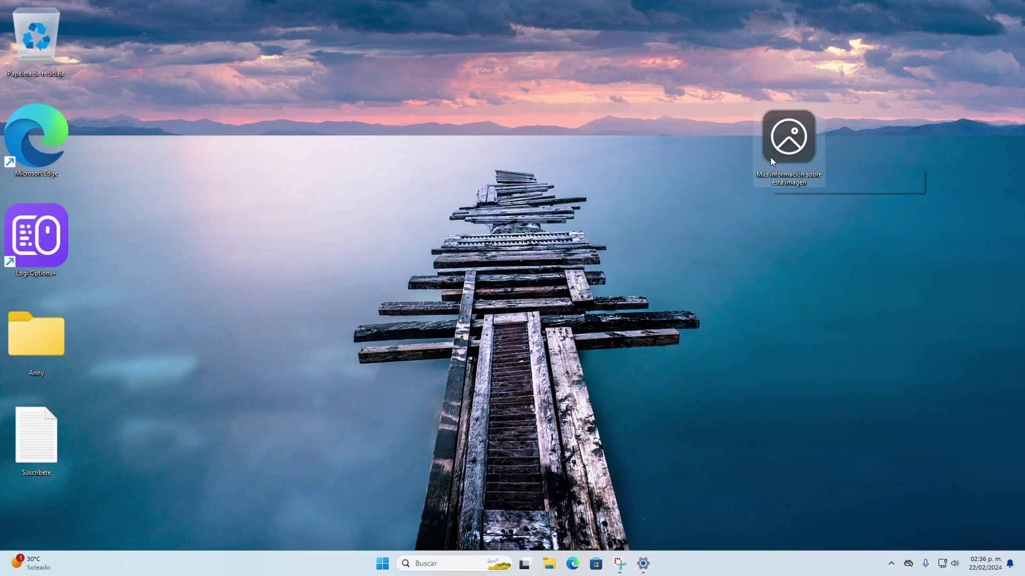
Open the desktop image's information panel, set the island beach picture as wallpaper and close the panel
double_click(770, 157)
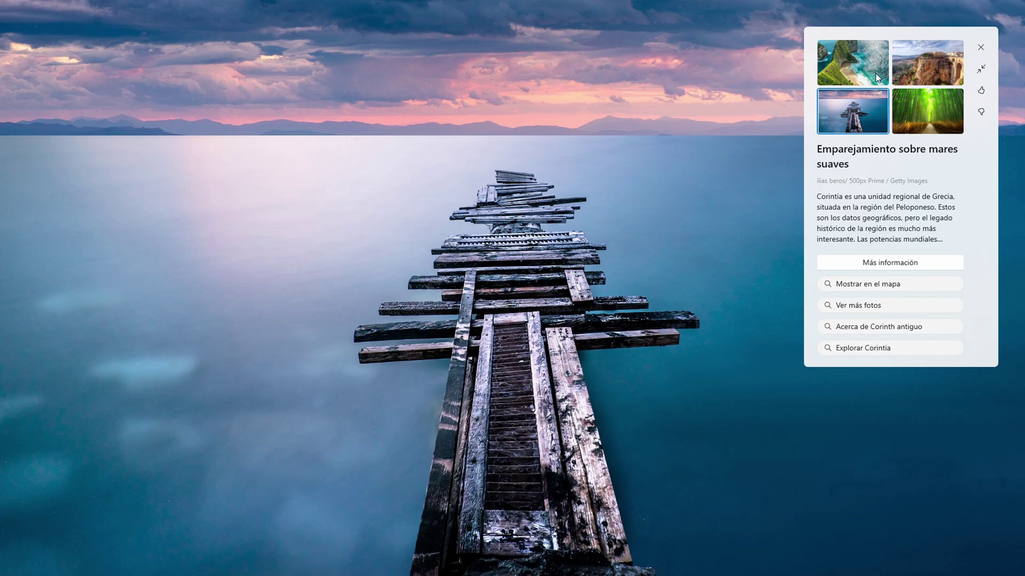
left_click(862, 61)
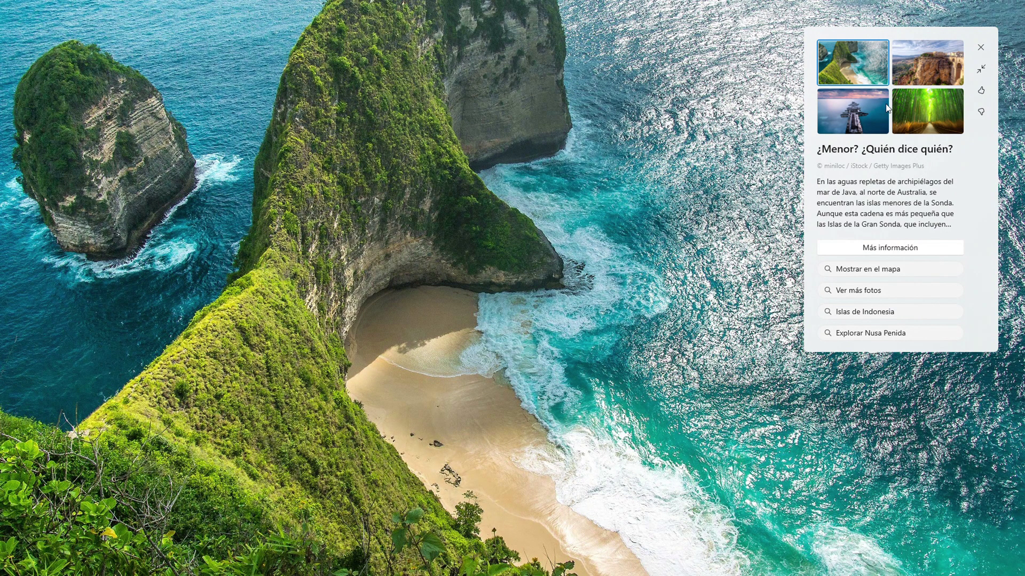
left_click(754, 134)
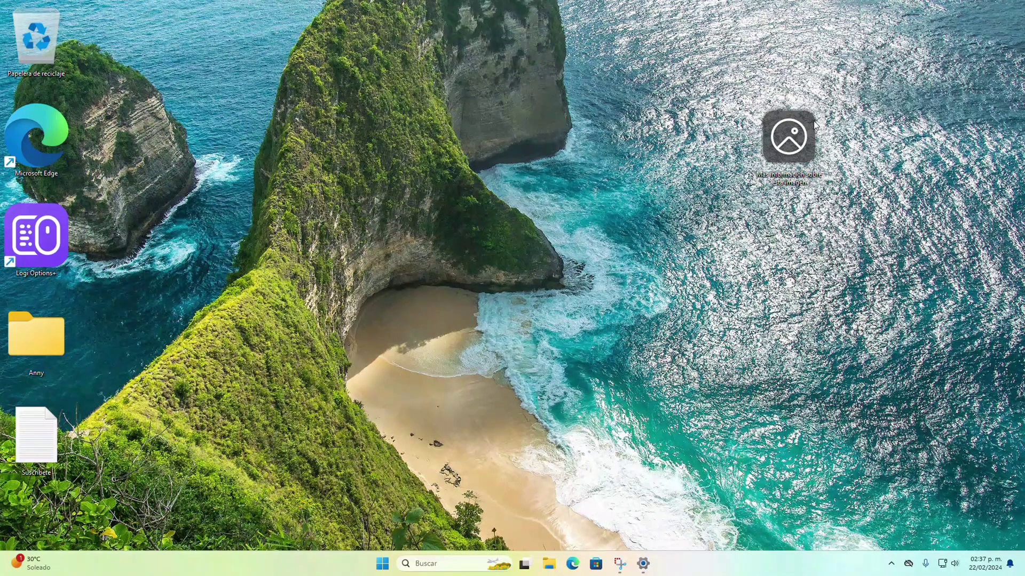
Reopen the image information panel, preview the bamboo forest and cliff town pictures, and select the wooden pier picture
double_click(803, 137)
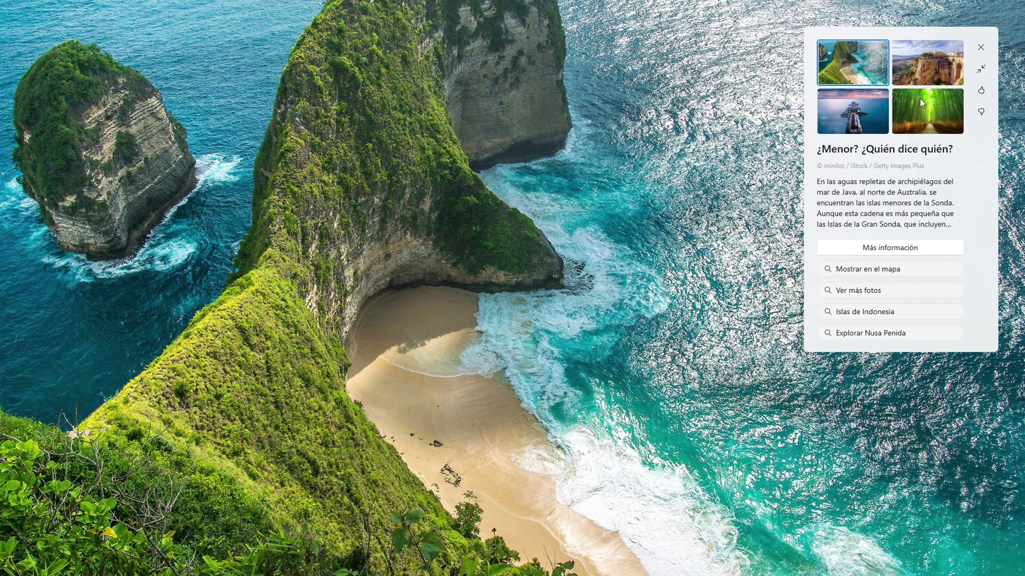
left_click(920, 114)
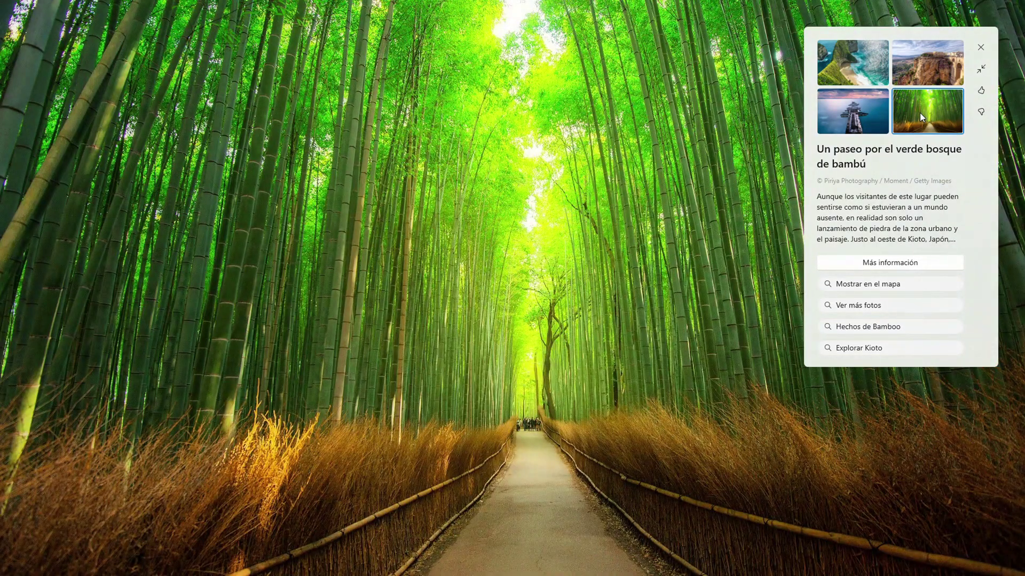
left_click(923, 73)
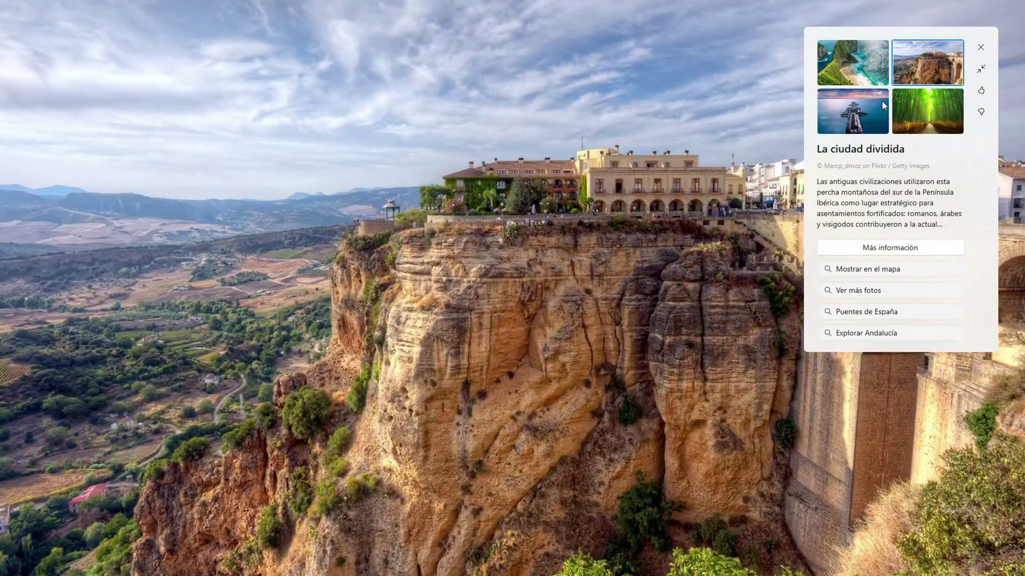
left_click(863, 114)
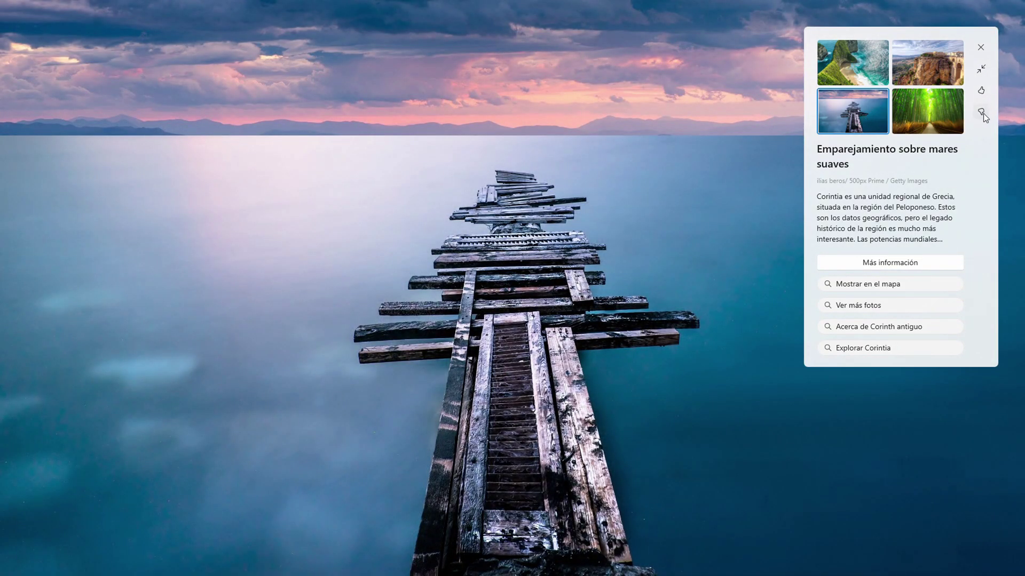
Browse the featured pictures again, like the island beach one, and return to the wooden pier picture and its Más información link
left_click(911, 71)
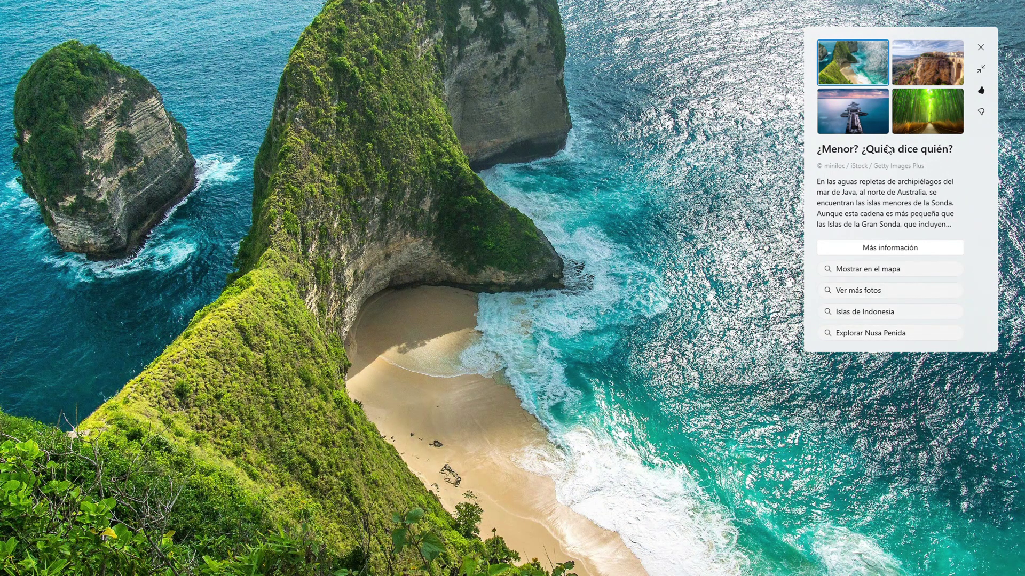
left_click(858, 127)
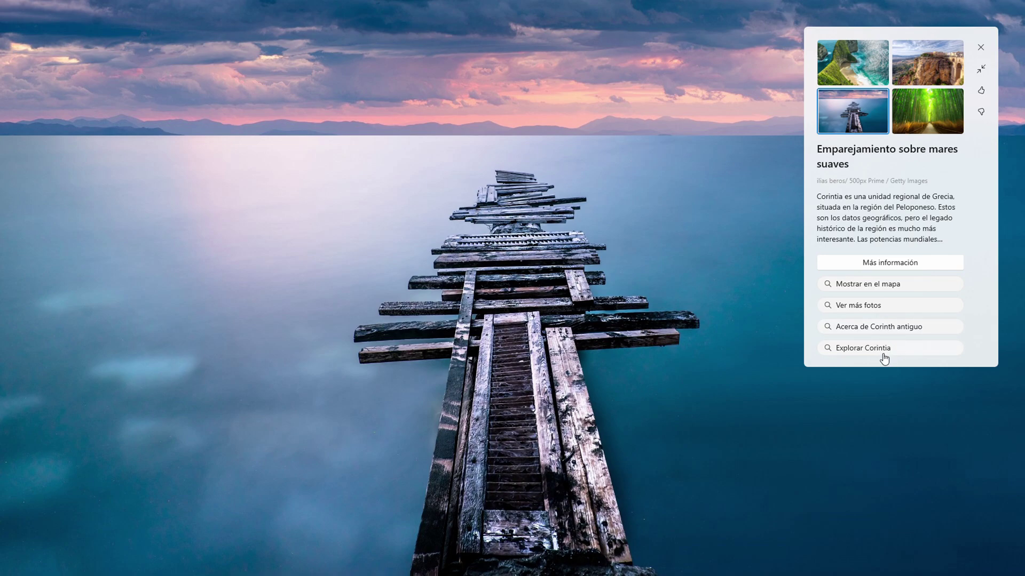
left_click(896, 272)
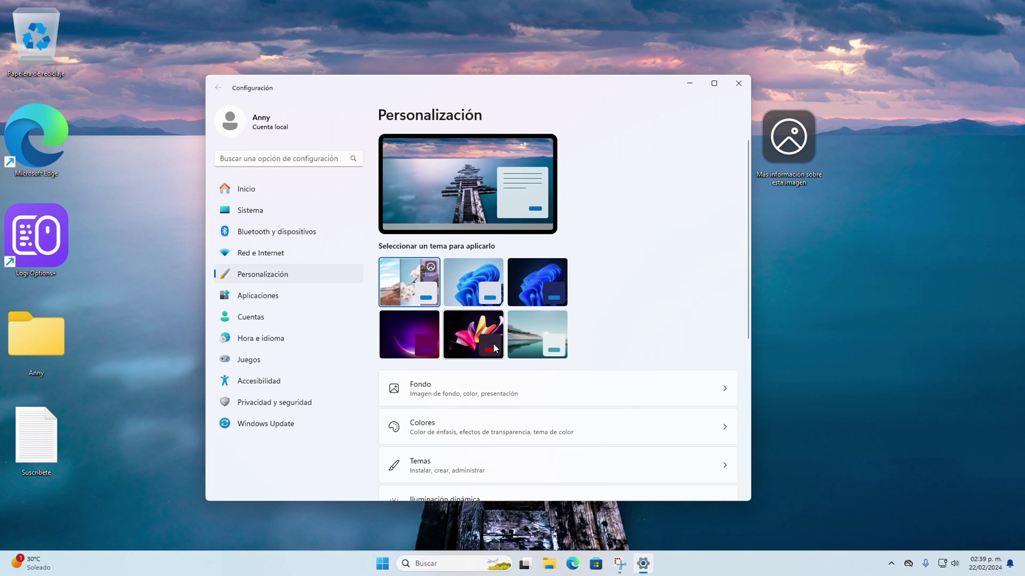
Apply the Resplandor theme in the Personalización settings and minimize the window
left_click(422, 341)
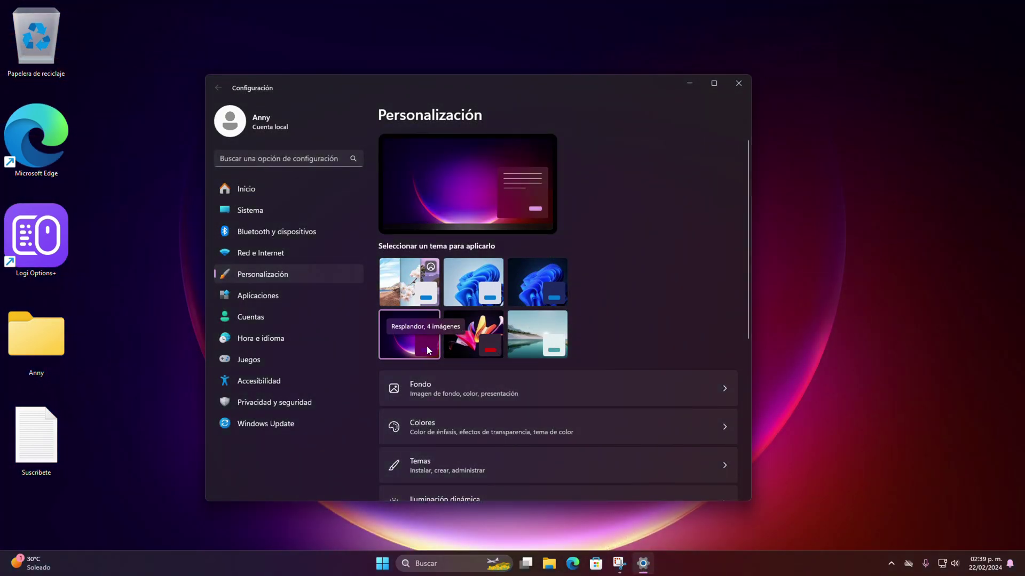
left_click(688, 85)
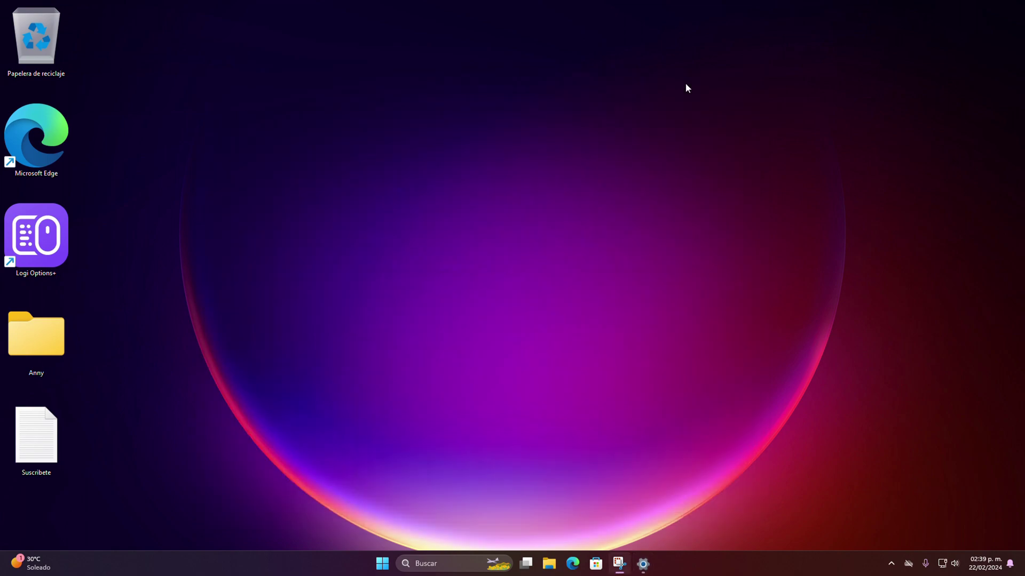
Advance the desktop to the theme's next background image three times
right_click(492, 267)
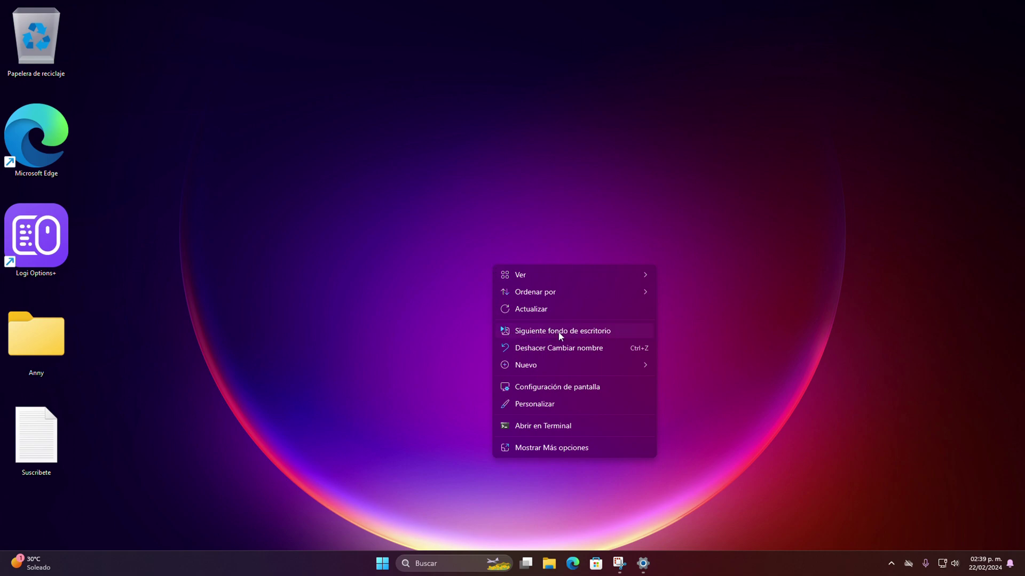
left_click(605, 332)
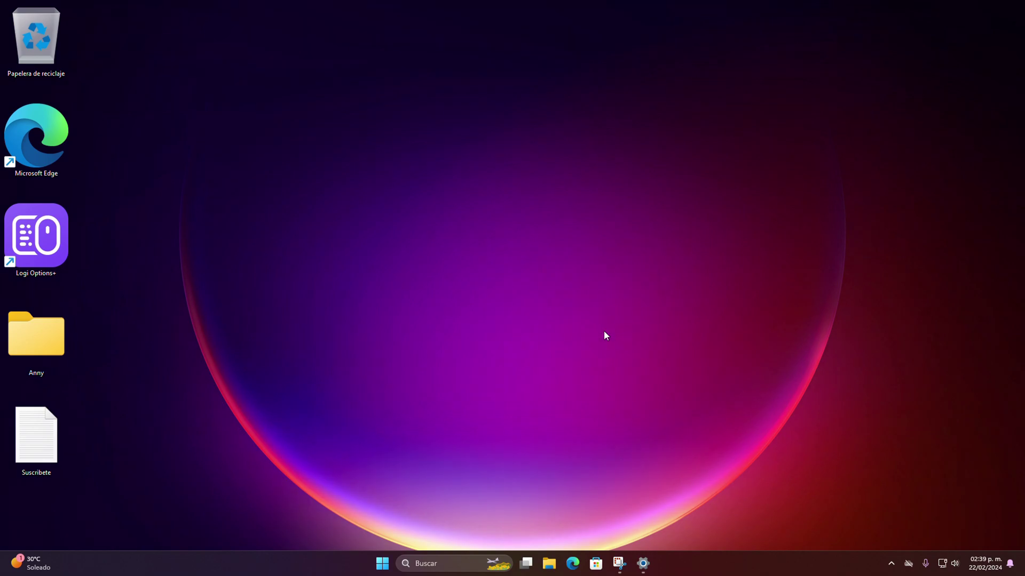
right_click(533, 325)
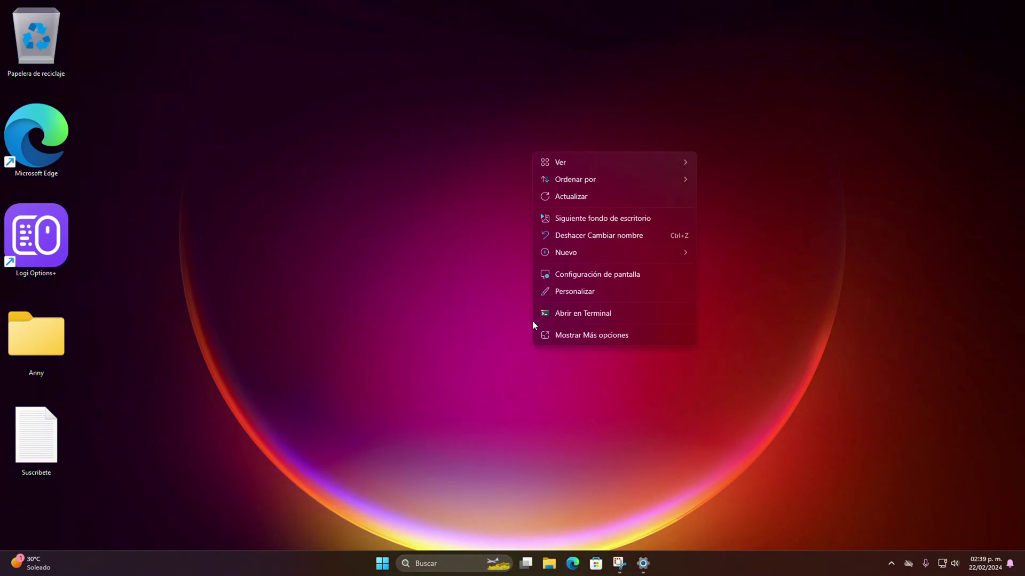
left_click(576, 218)
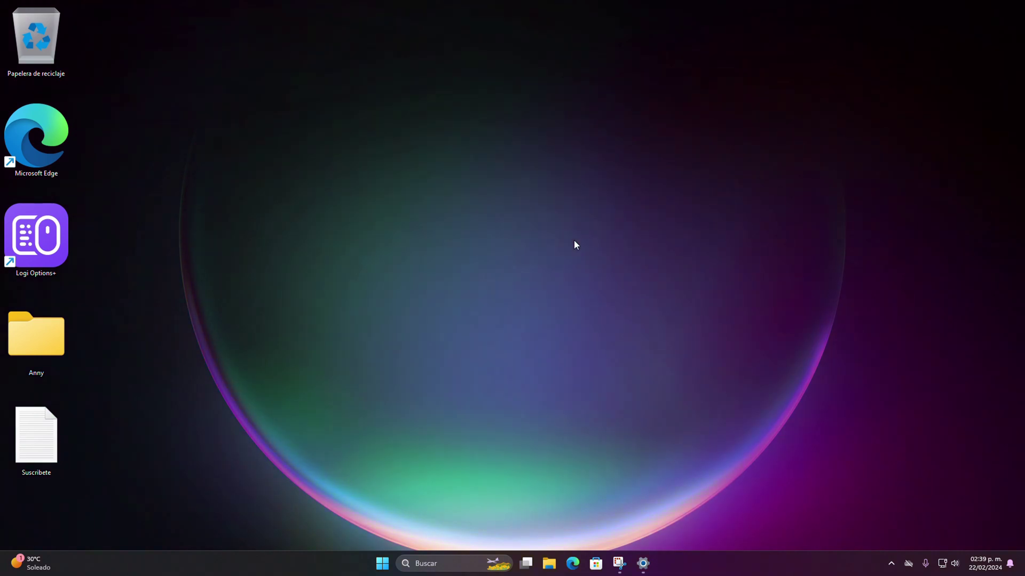
right_click(569, 259)
left_click(597, 326)
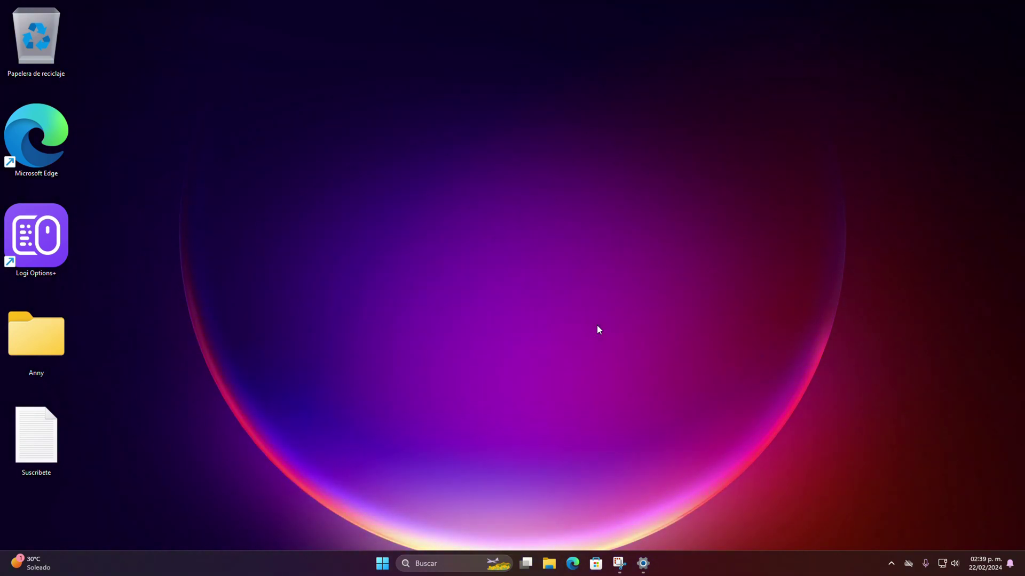
Restore the Personalización settings and open the Fondo options
left_click(643, 563)
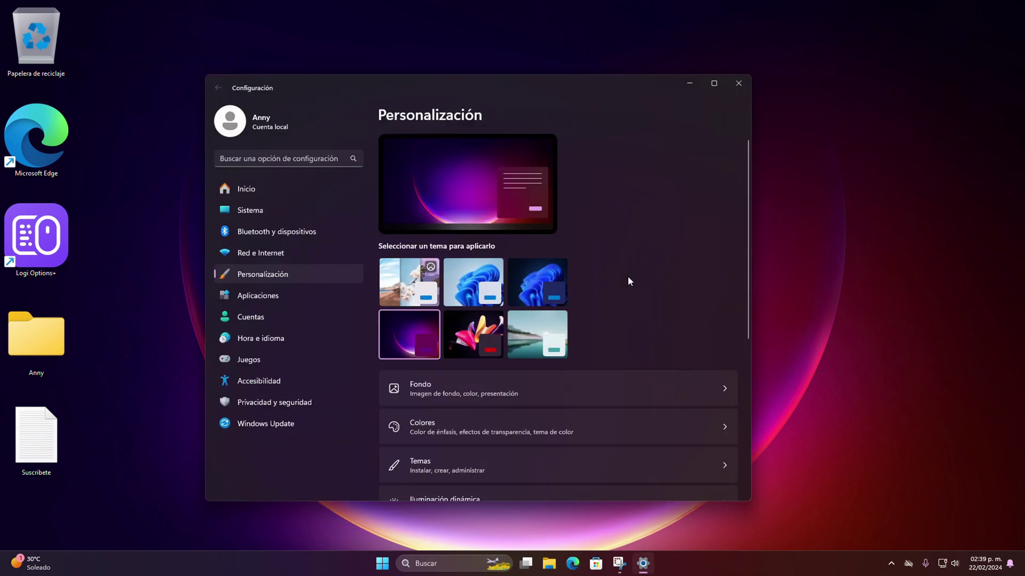
scroll(628, 277, "down", 1)
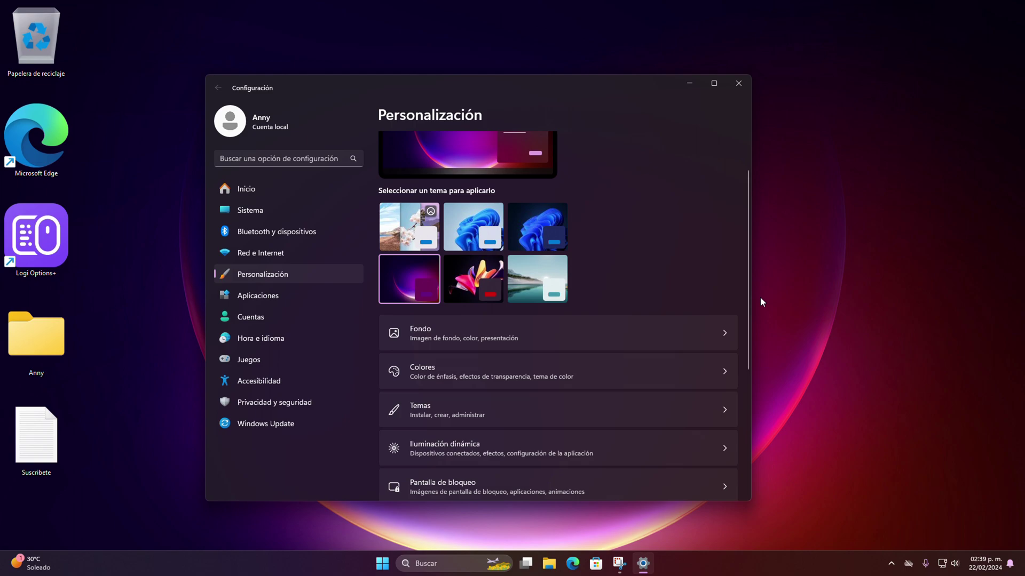
left_click(424, 337)
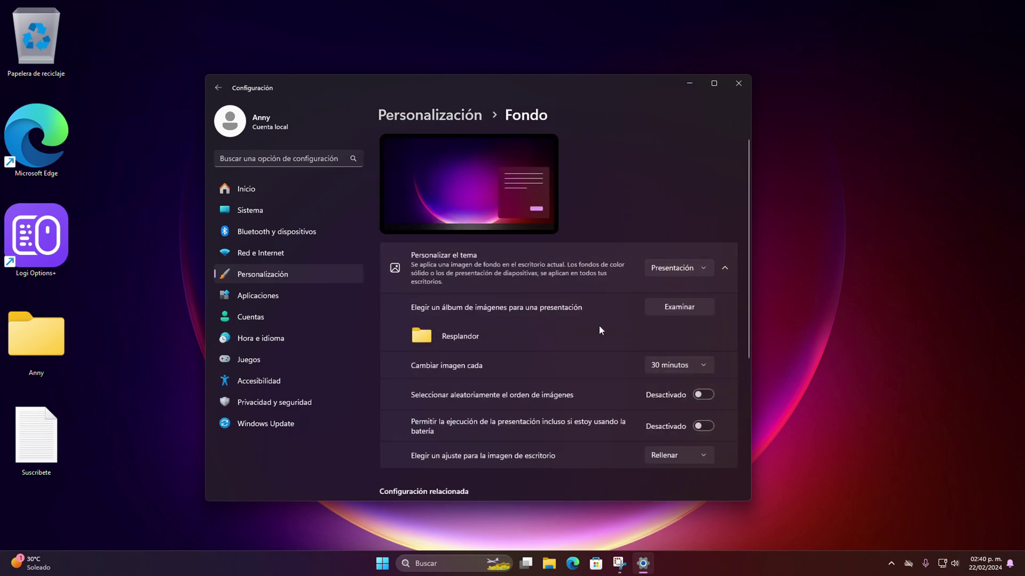
Try Contenido destacado de Windows as the background type, then set it back to Presentación
left_click(688, 270)
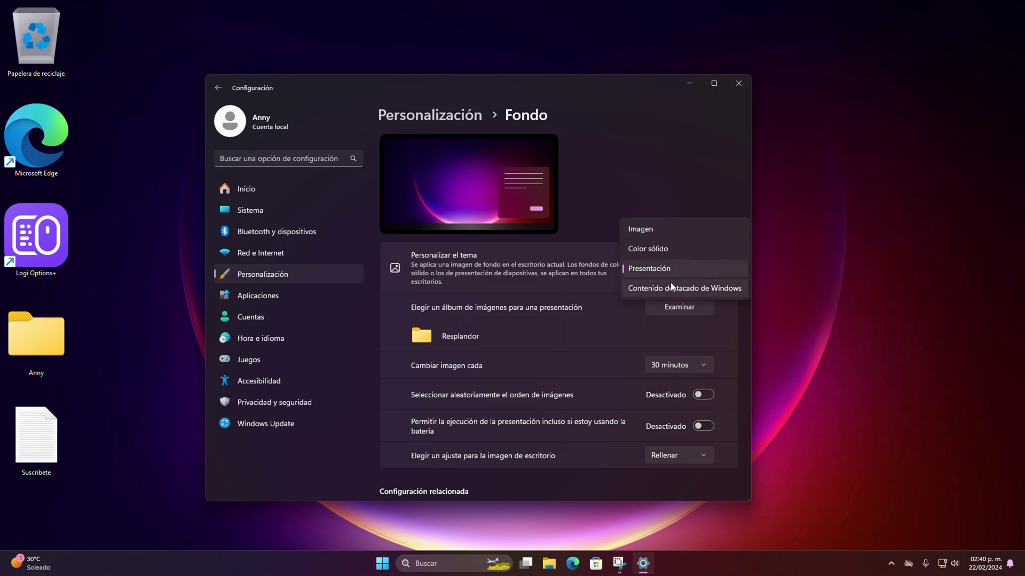
left_click(723, 290)
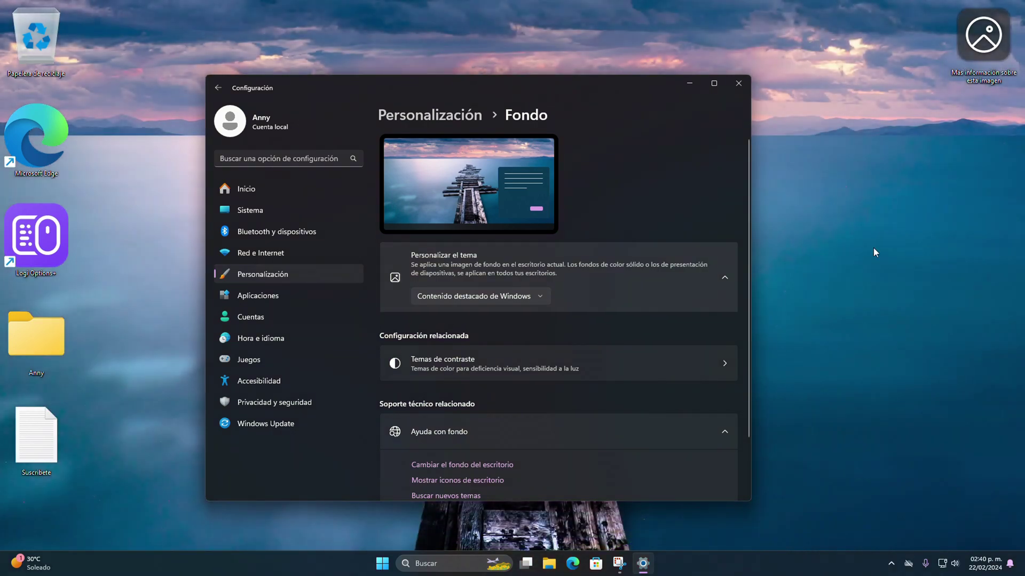
left_click(507, 295)
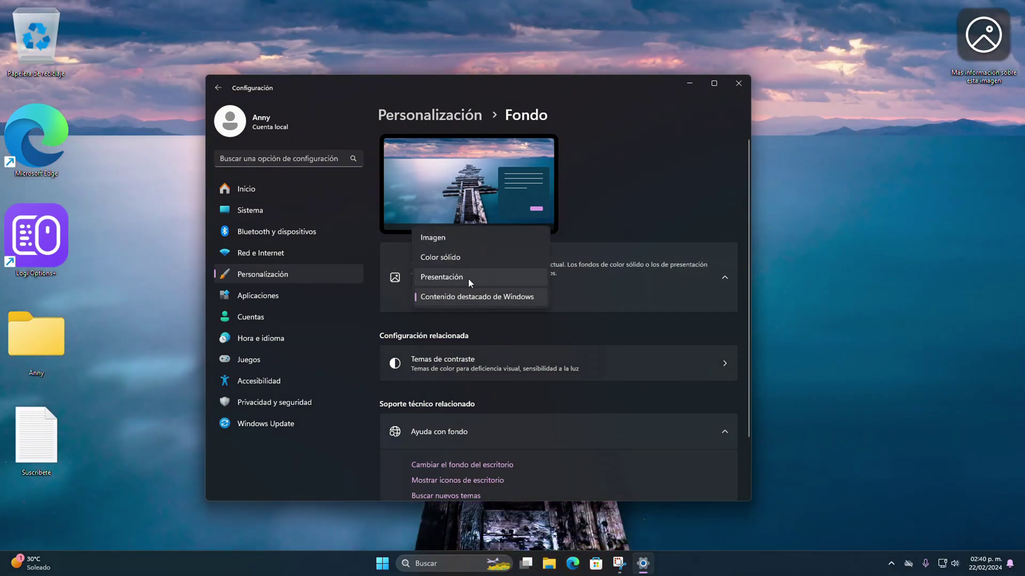
left_click(469, 278)
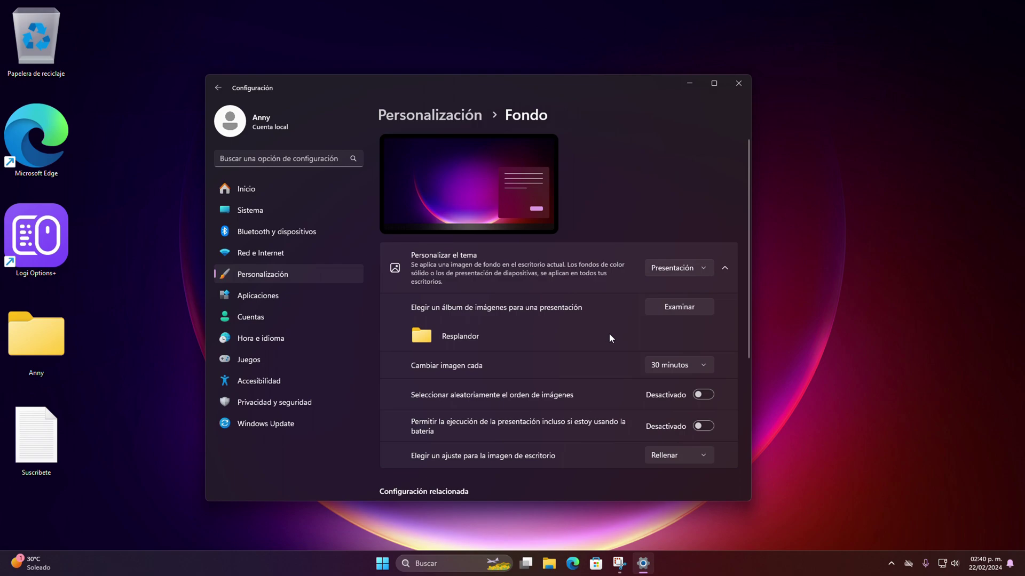
Browse for the presentation's image album in Descargas and check the images in the fondos folder as large icons in File Explorer
left_click(685, 307)
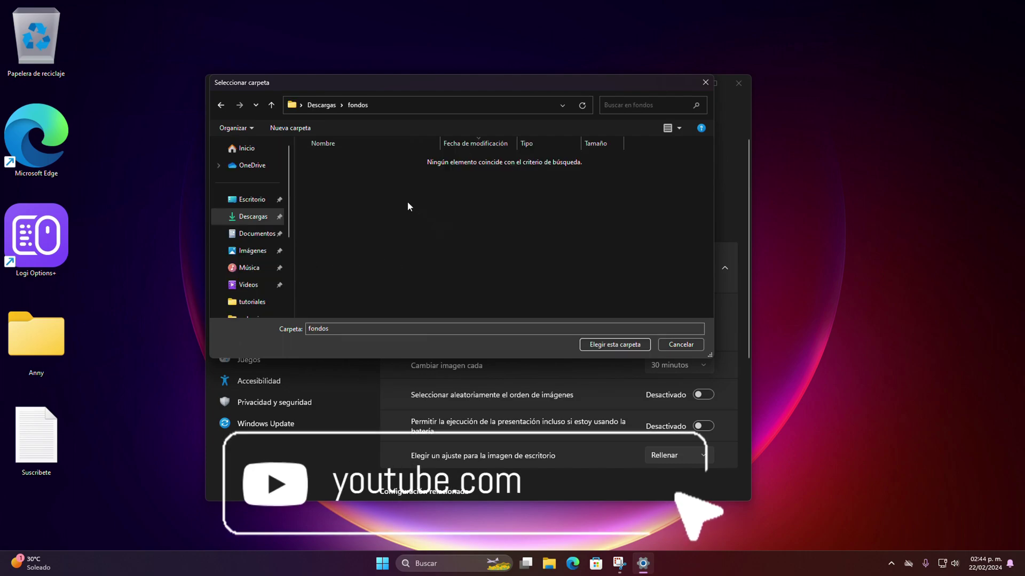
left_click(221, 105)
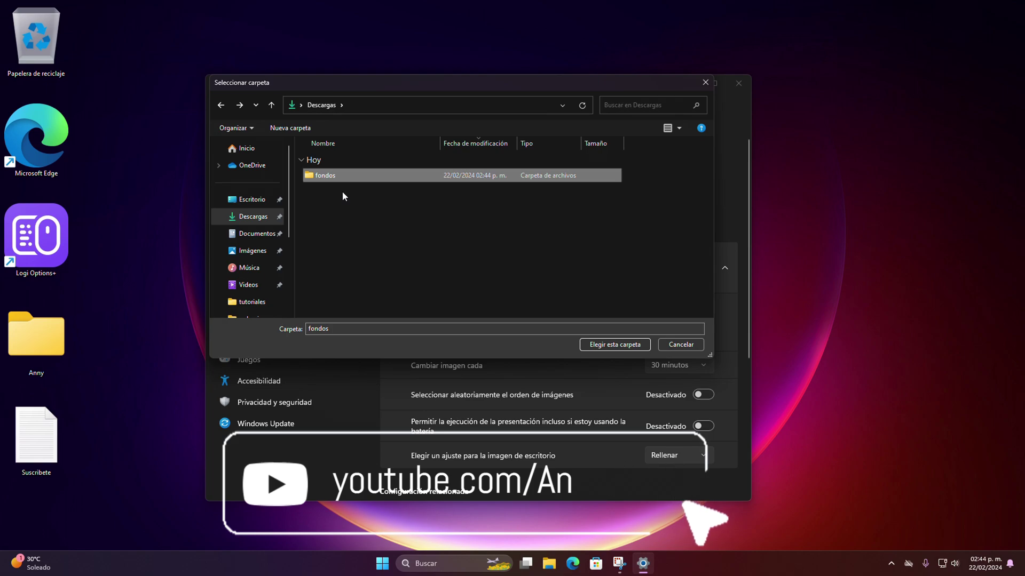
key("super+e")
left_click(281, 335)
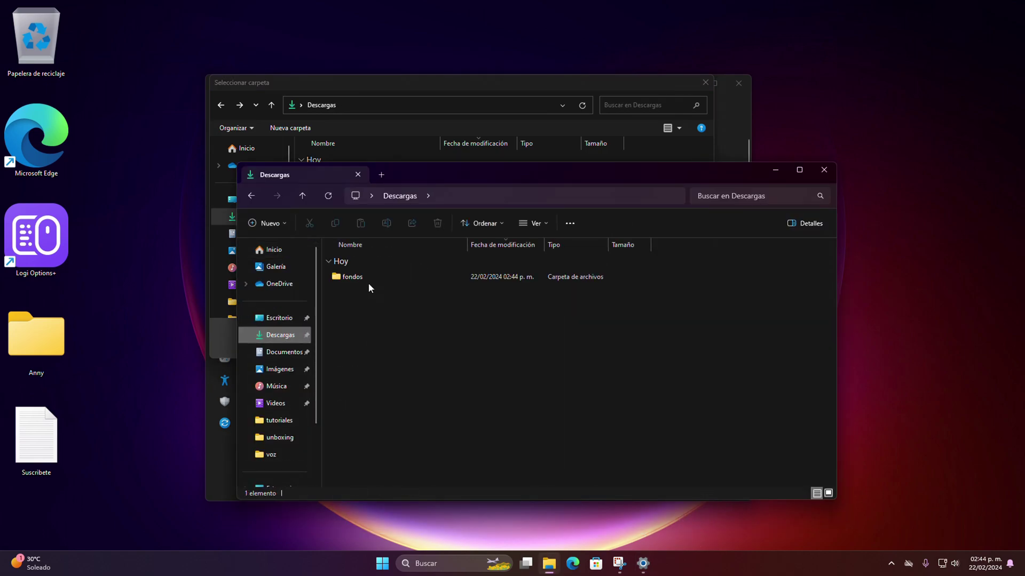
double_click(366, 281)
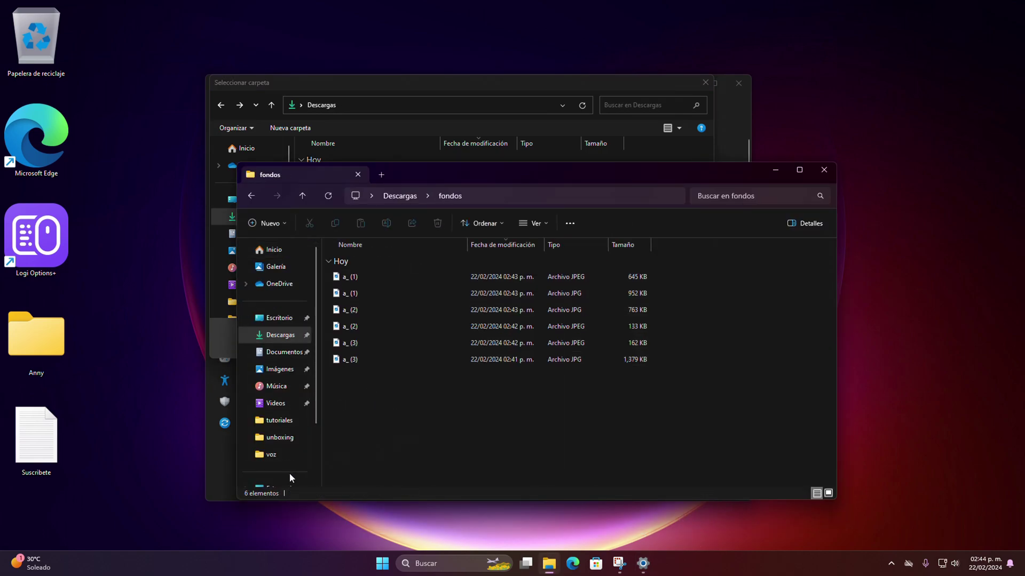
key("ctrl+shift+2")
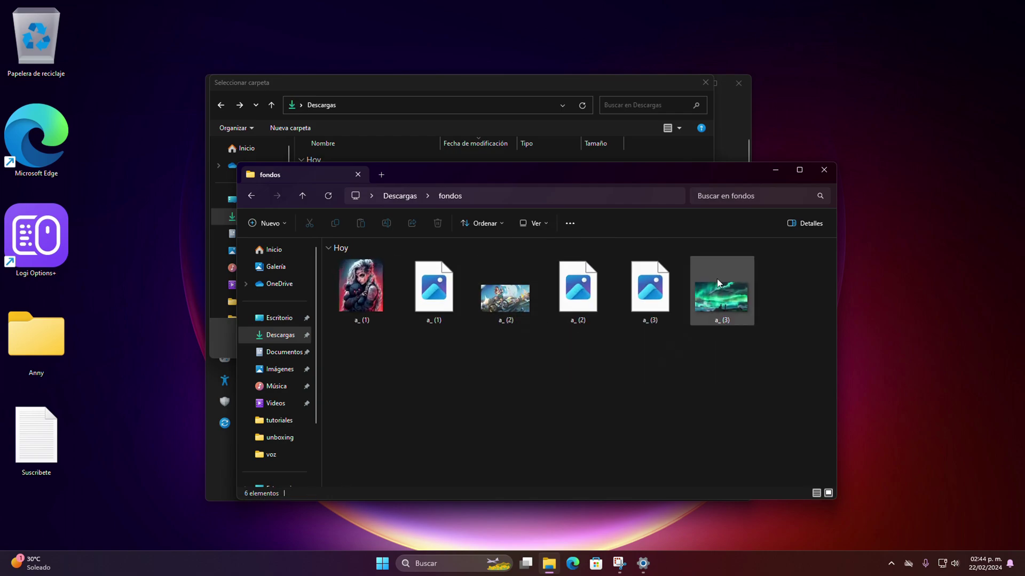
left_click(824, 170)
Choose the fondos folder as the presentation's image album and minimize the settings window
left_click(352, 175)
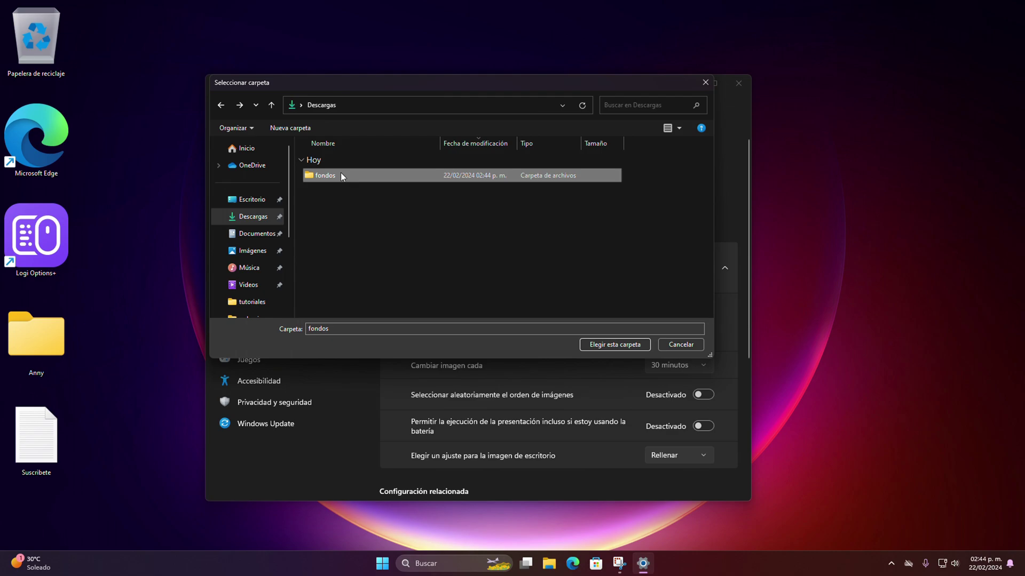
left_click(629, 345)
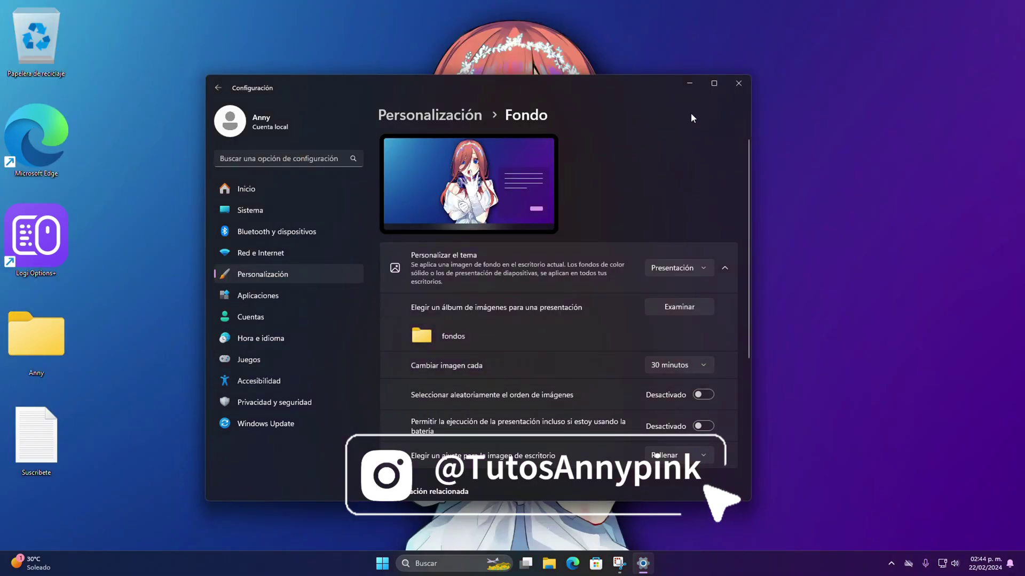
left_click(688, 83)
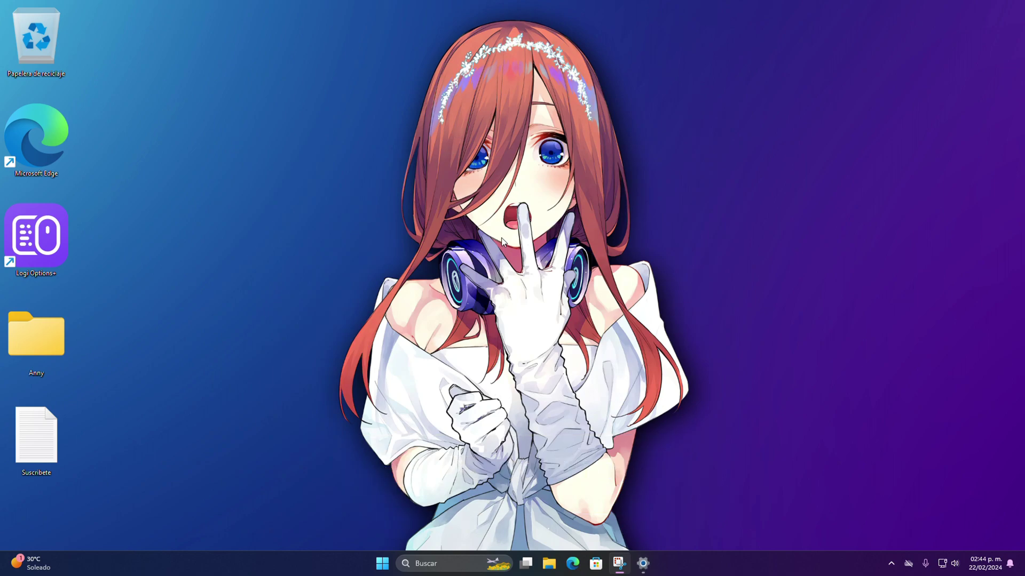
Advance the desktop twice to the next background image from the fondos album
right_click(502, 241)
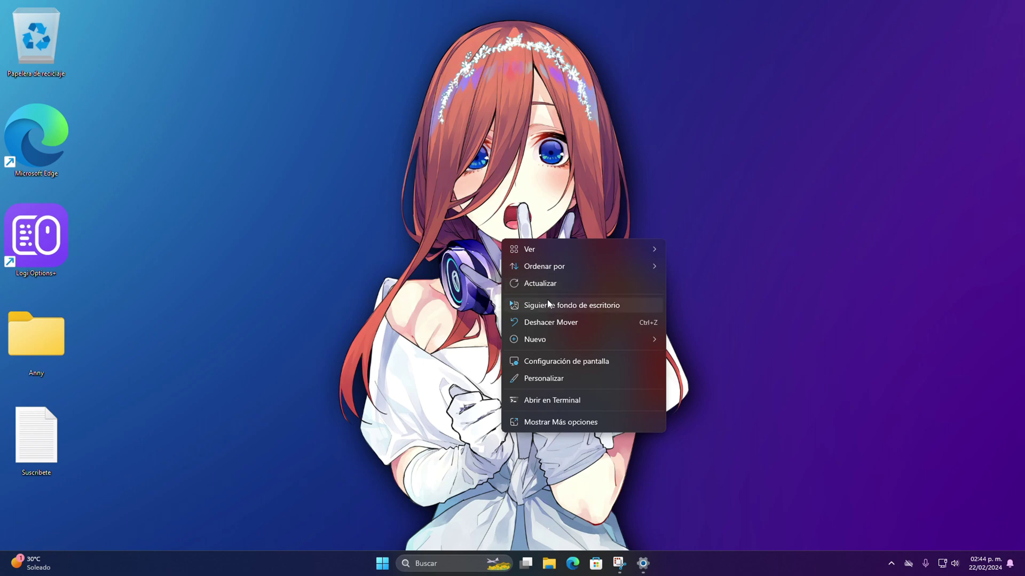
left_click(599, 308)
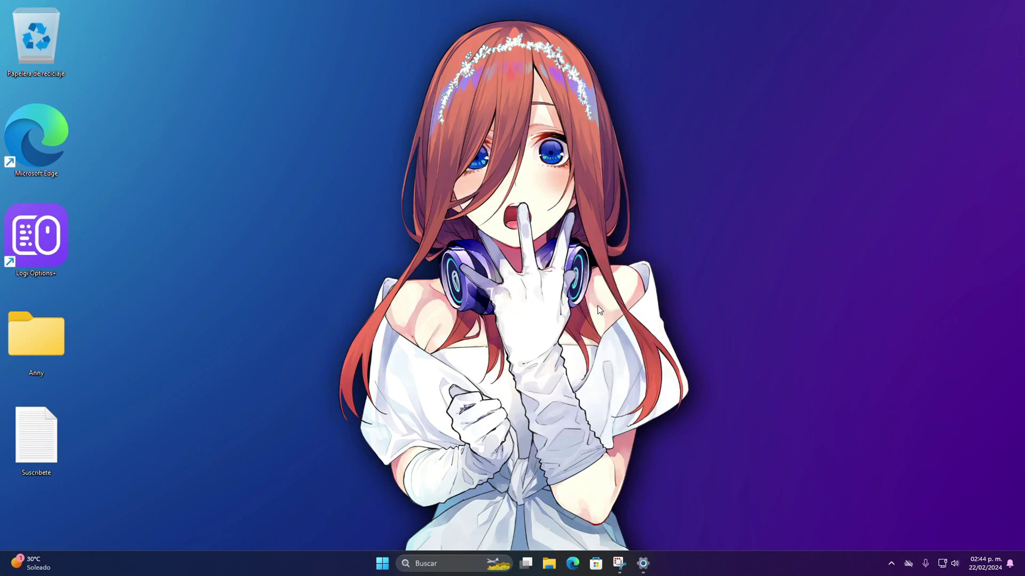
right_click(597, 305)
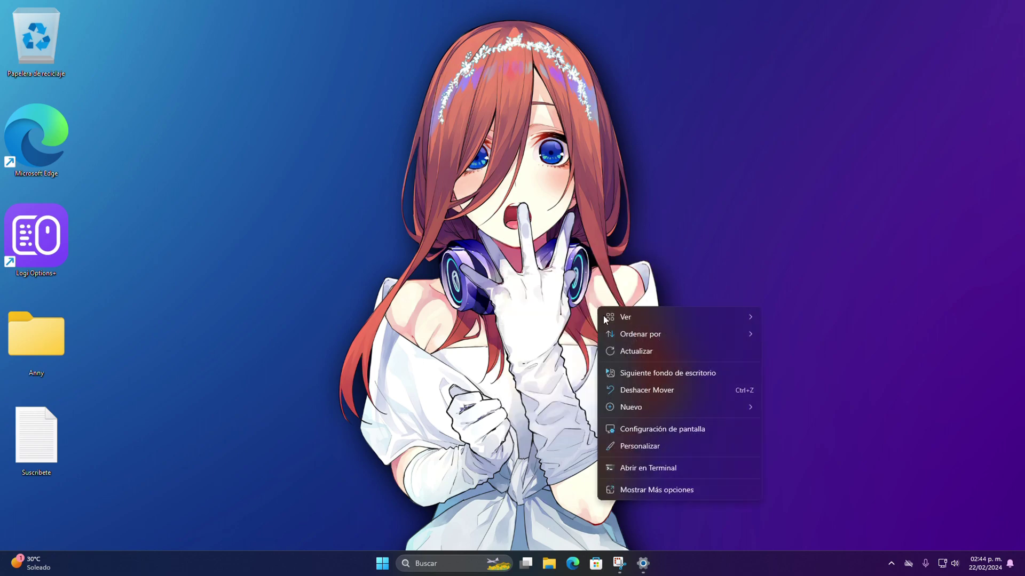
left_click(641, 370)
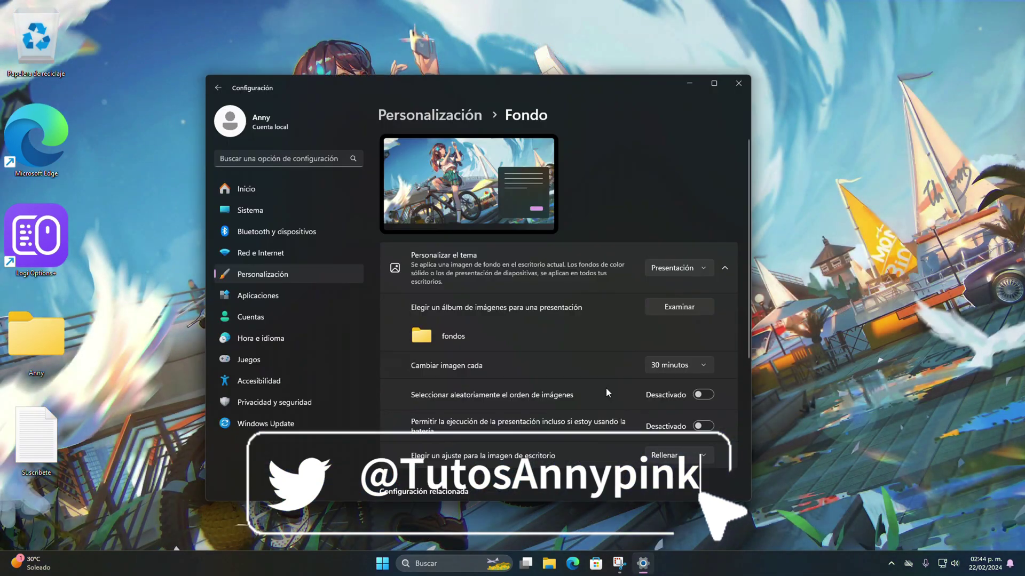
Set the presentation to change its image every 1 minuto
left_click(673, 366)
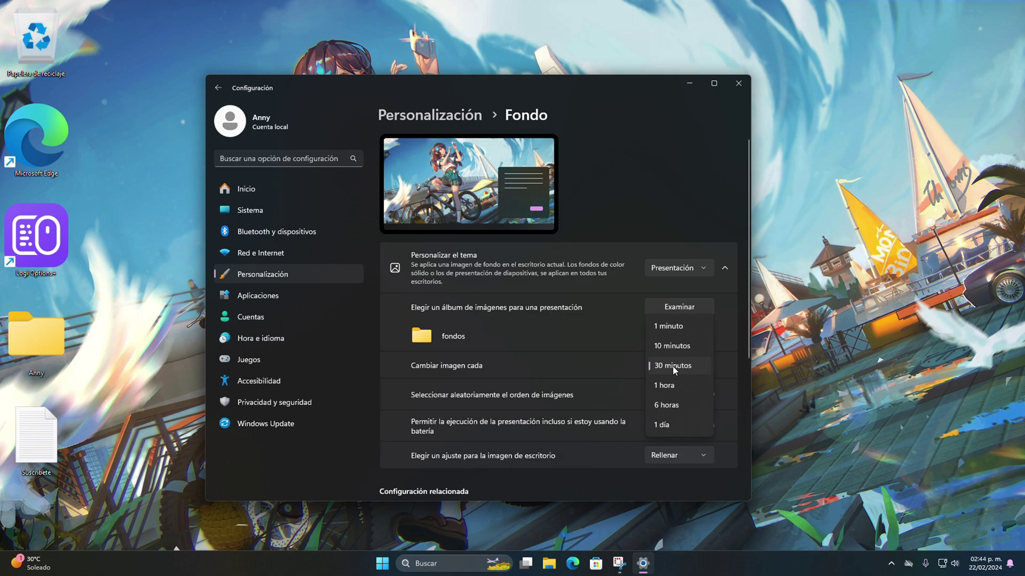
left_click(671, 326)
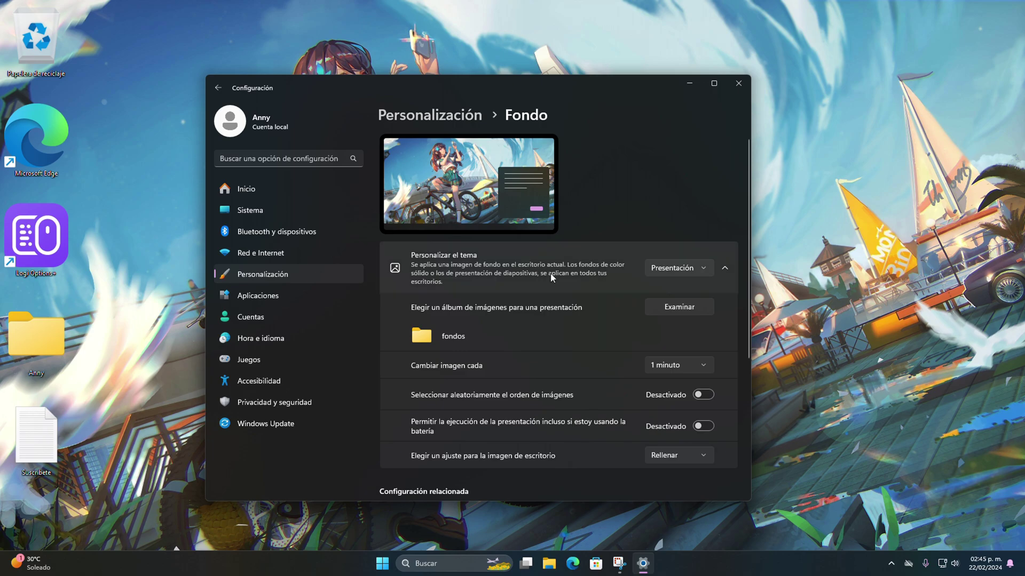
Switch the background type to Color sólido, try a purple background and apply the Rosa color
left_click(669, 270)
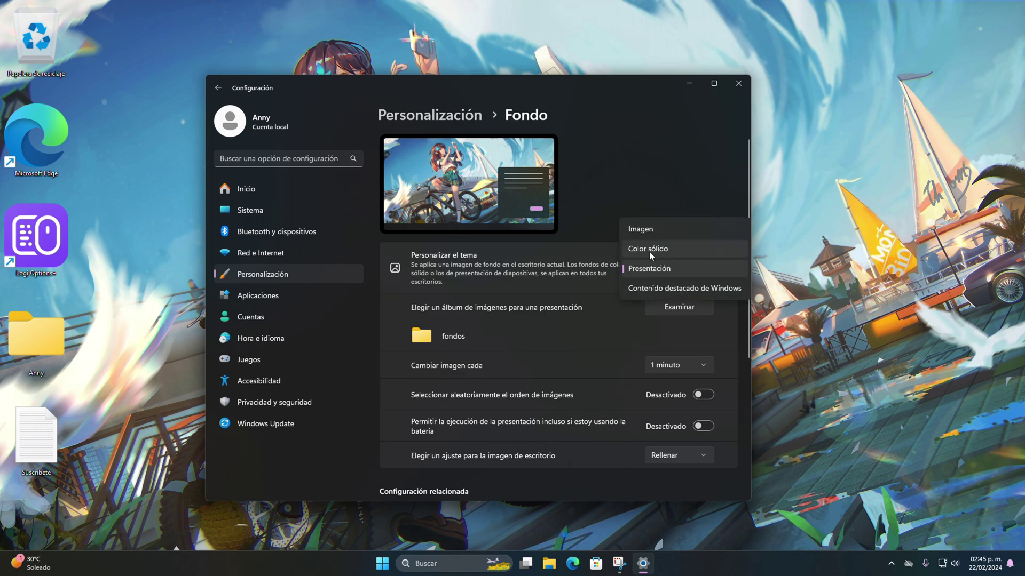
left_click(649, 249)
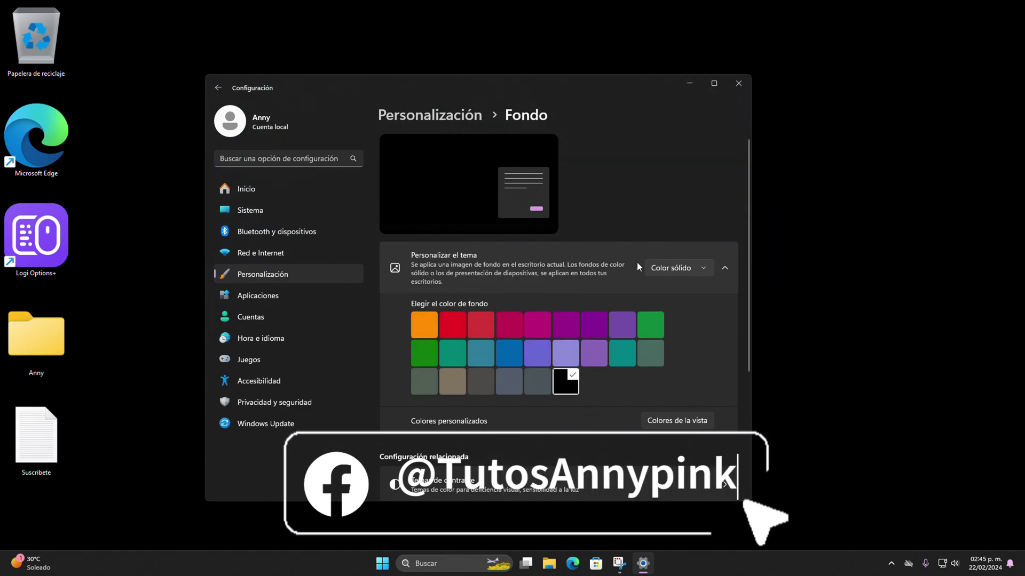
left_click(564, 323)
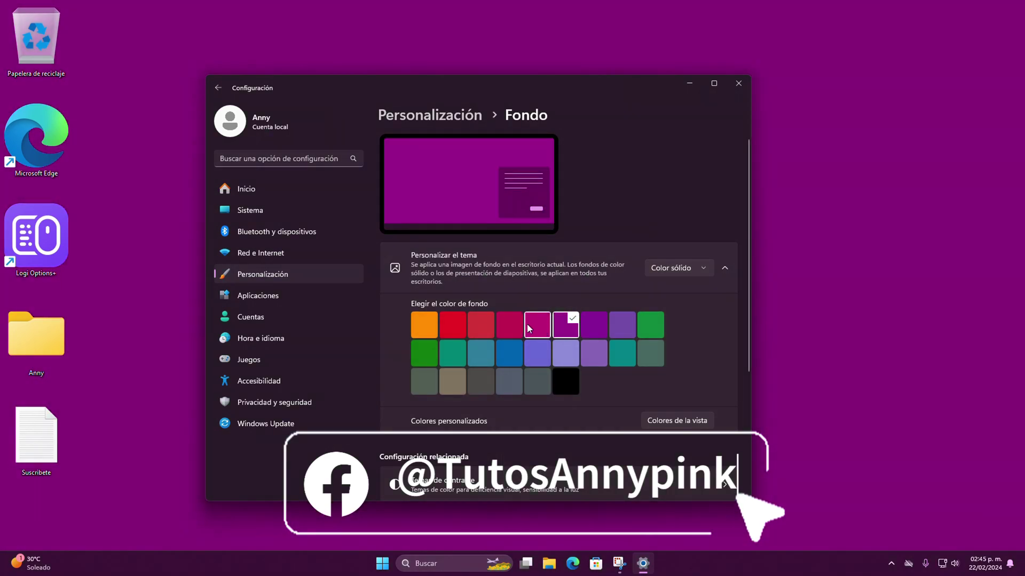
left_click(519, 327)
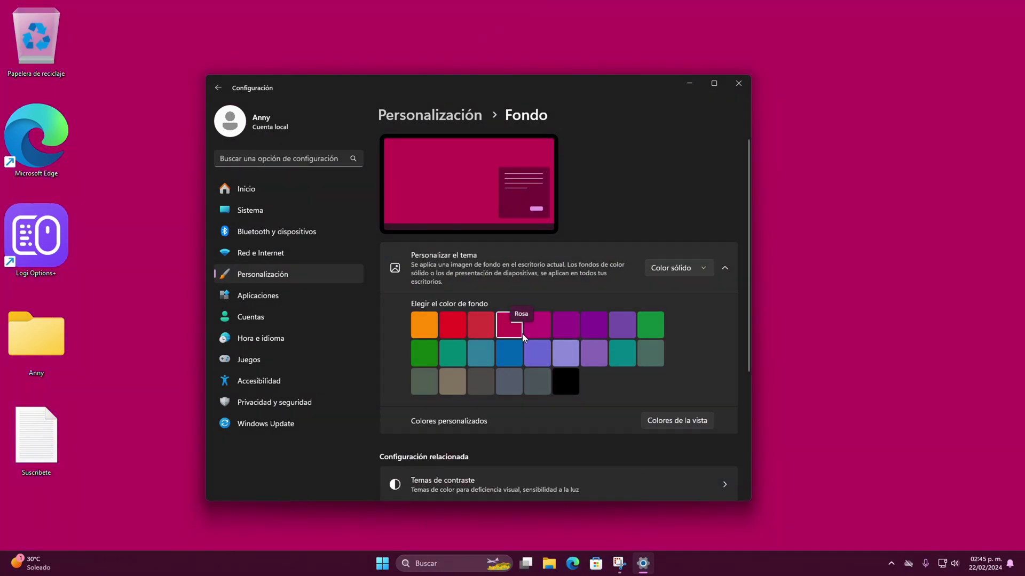
Switch the background type to Imagen and choose the blue-haired portrait a_ (3) from the fondos folder in Descargas
left_click(664, 271)
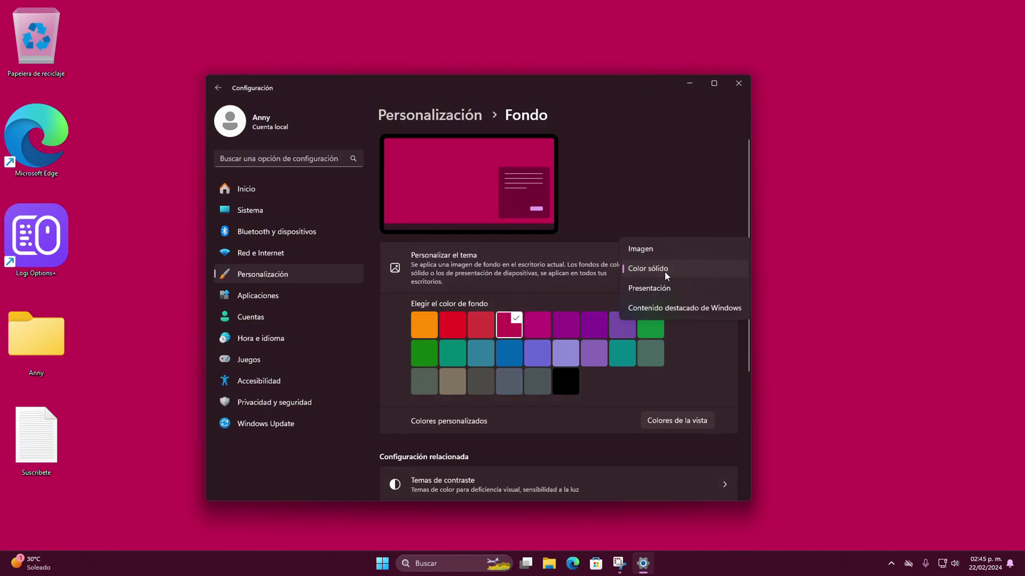
left_click(642, 250)
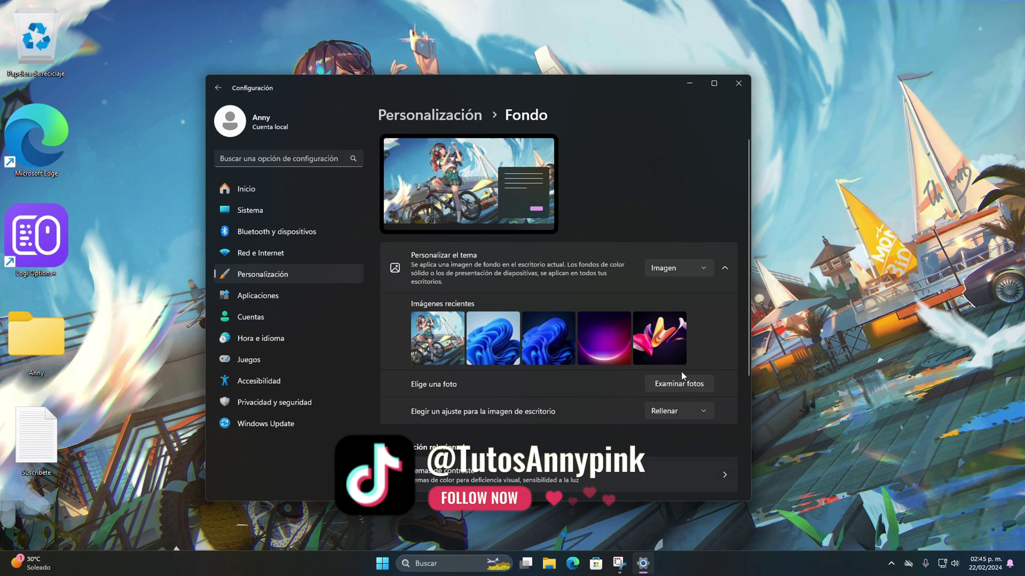
left_click(680, 385)
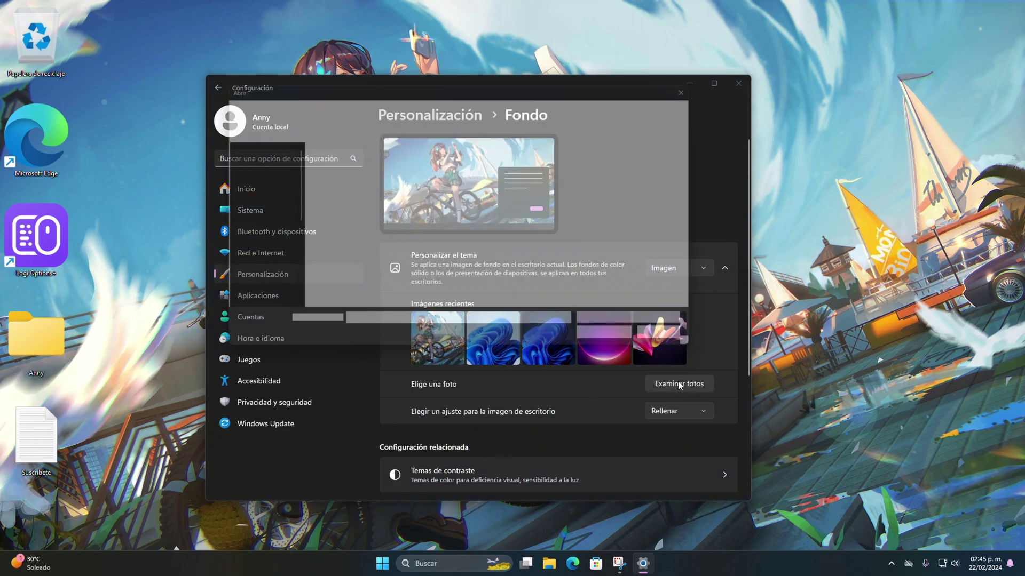
left_click(260, 234)
double_click(511, 188)
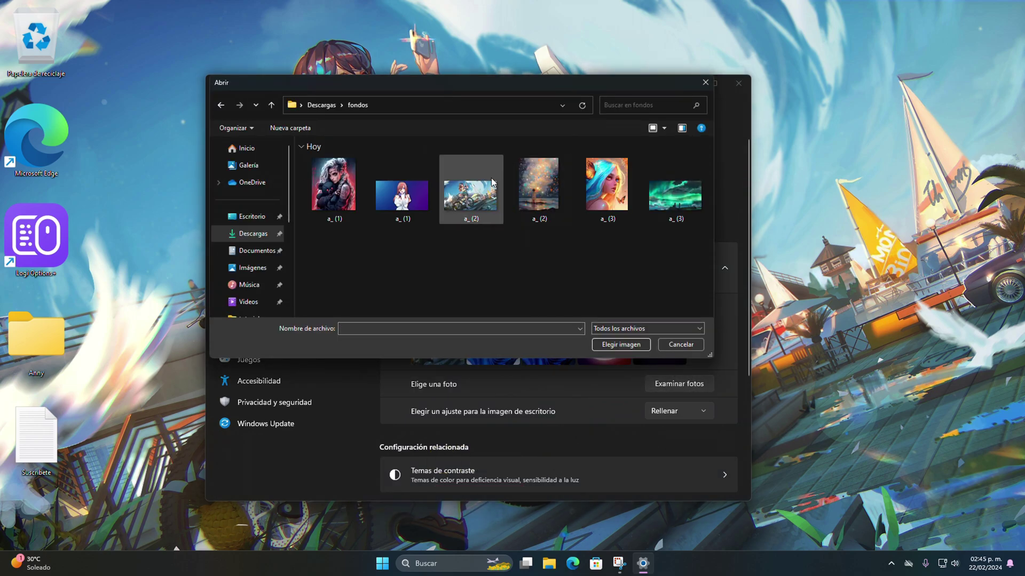
double_click(607, 201)
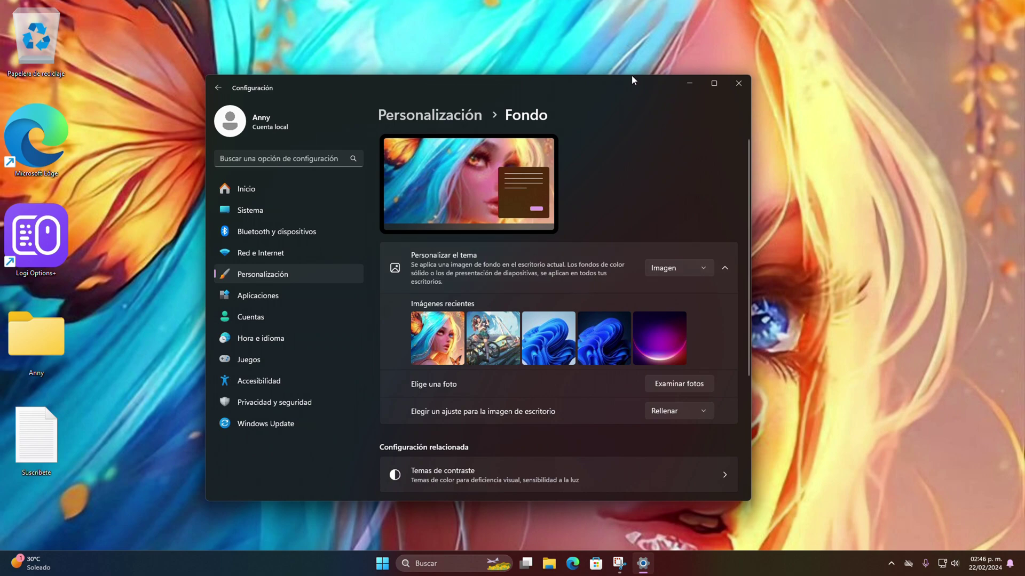
Move the settings window aside and try the Ajustar, Expandir and Icono fits for the desktop image
left_click_drag(632, 80, 442, 86)
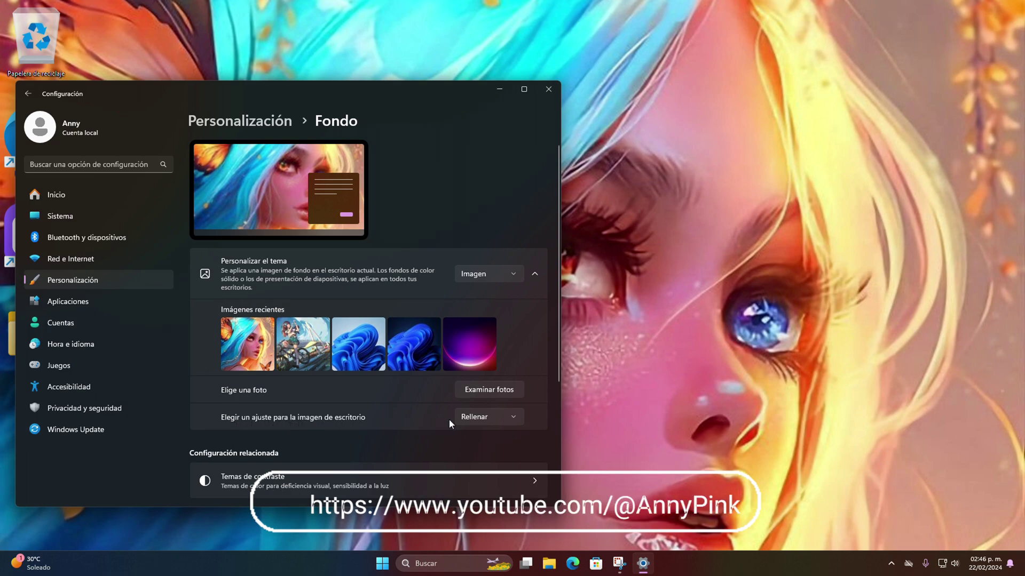
left_click(473, 418)
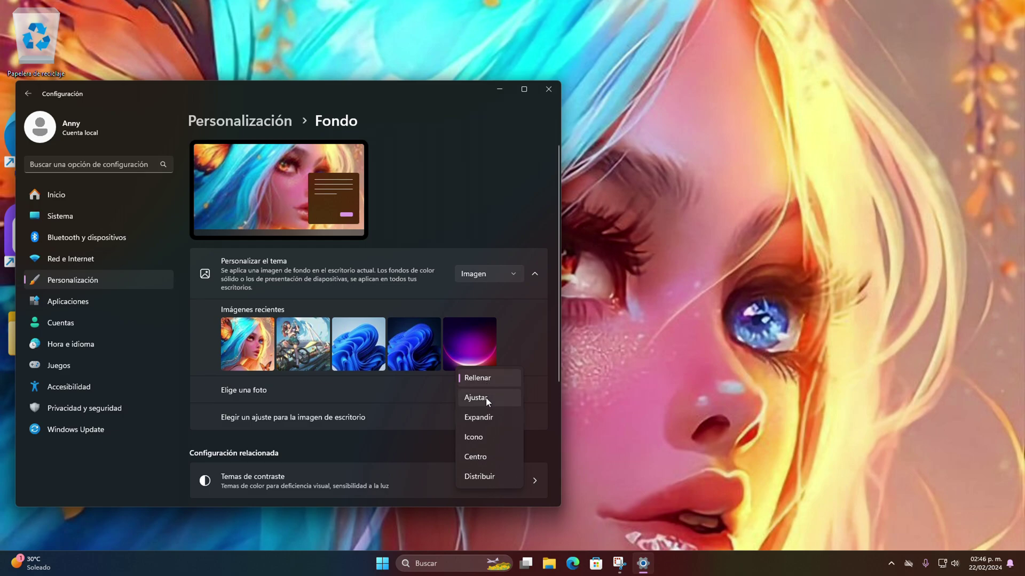
left_click(486, 398)
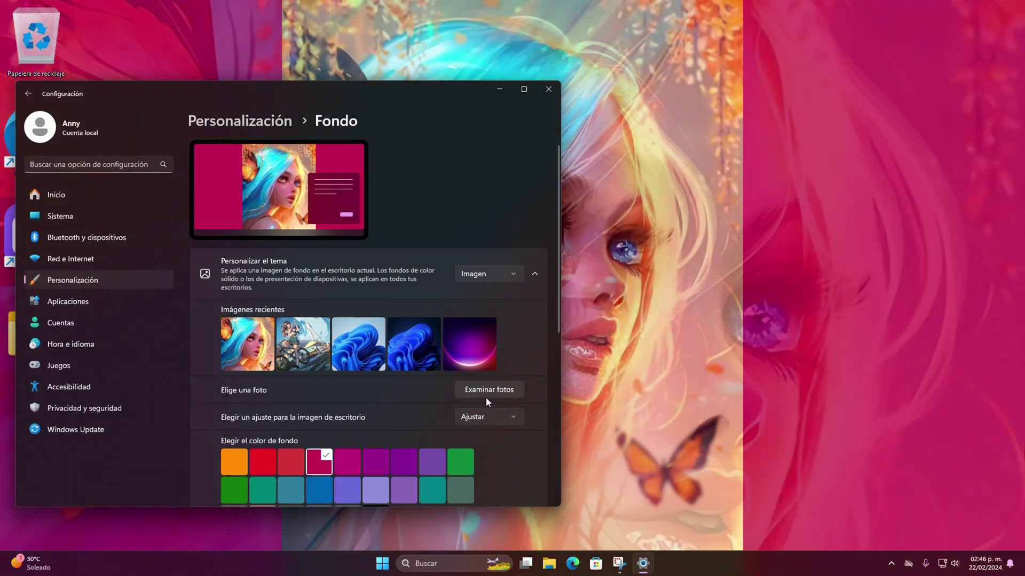
left_click(487, 417)
left_click(487, 418)
left_click(487, 416)
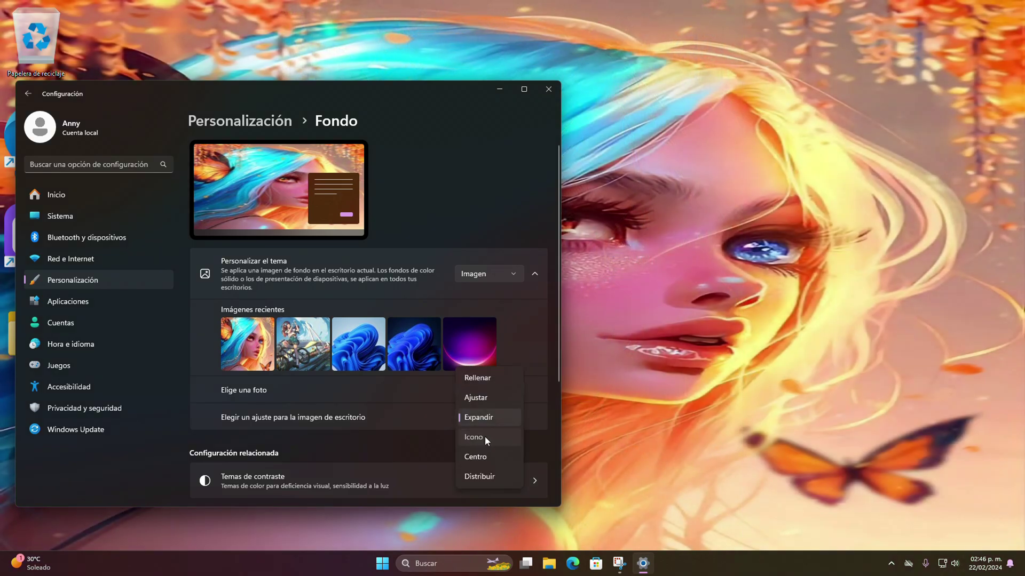
left_click(484, 436)
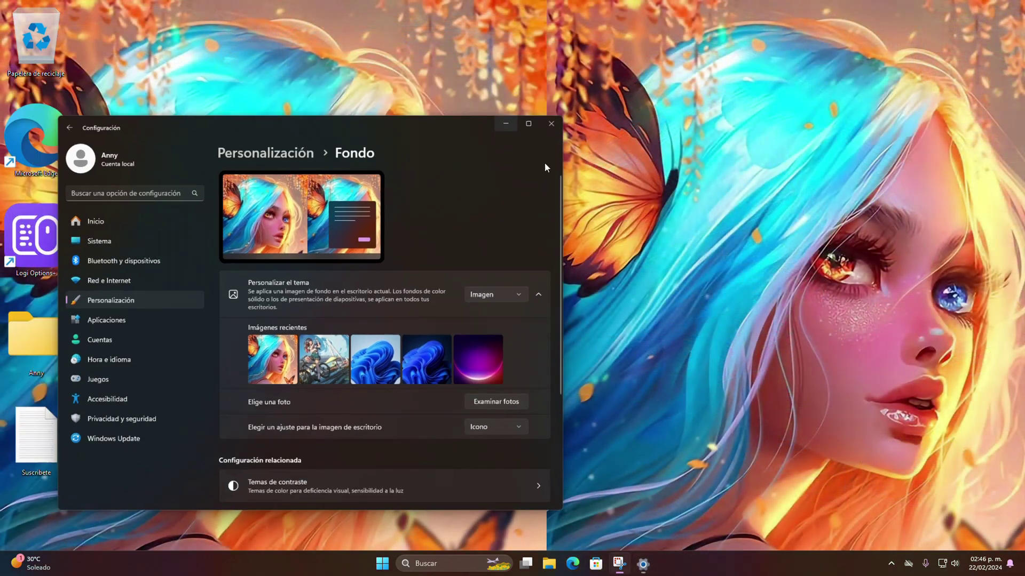
Try the Centro and Distribuir fits for the desktop image, checking Distribuir on the uncovered desktop before restoring the settings window
left_click(487, 416)
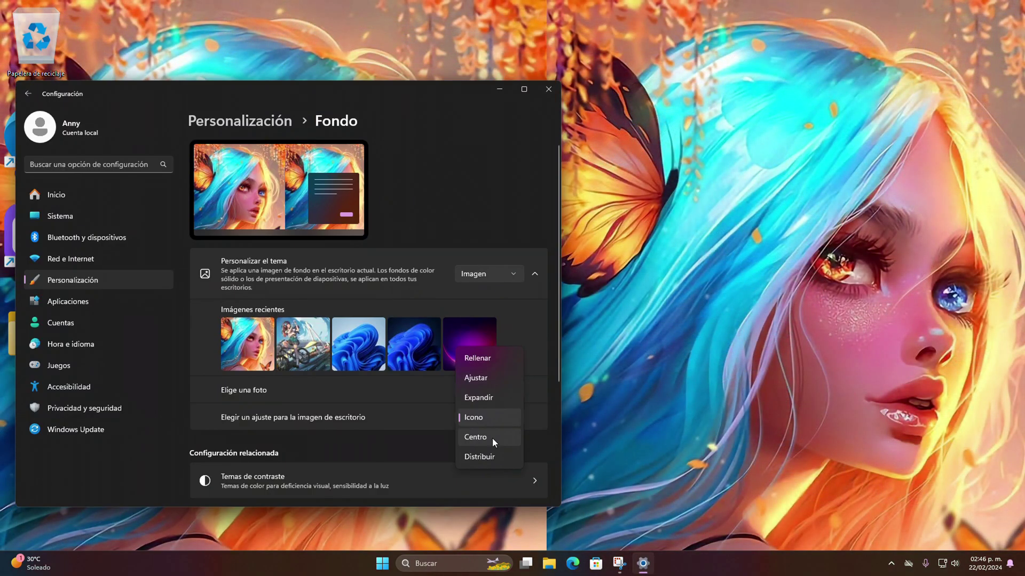
left_click(492, 438)
left_click(486, 416)
left_click(486, 439)
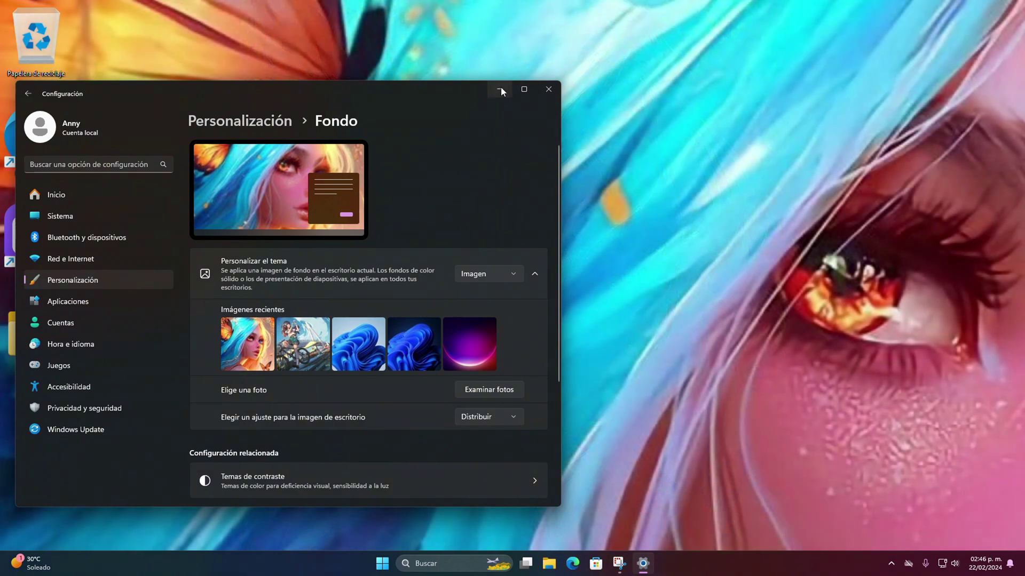
left_click(499, 89)
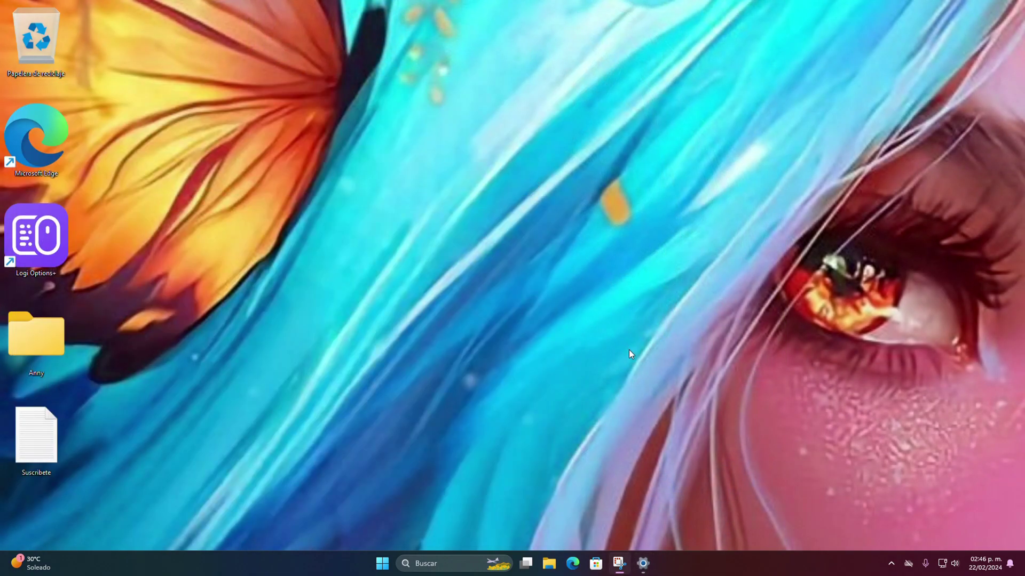
left_click(643, 560)
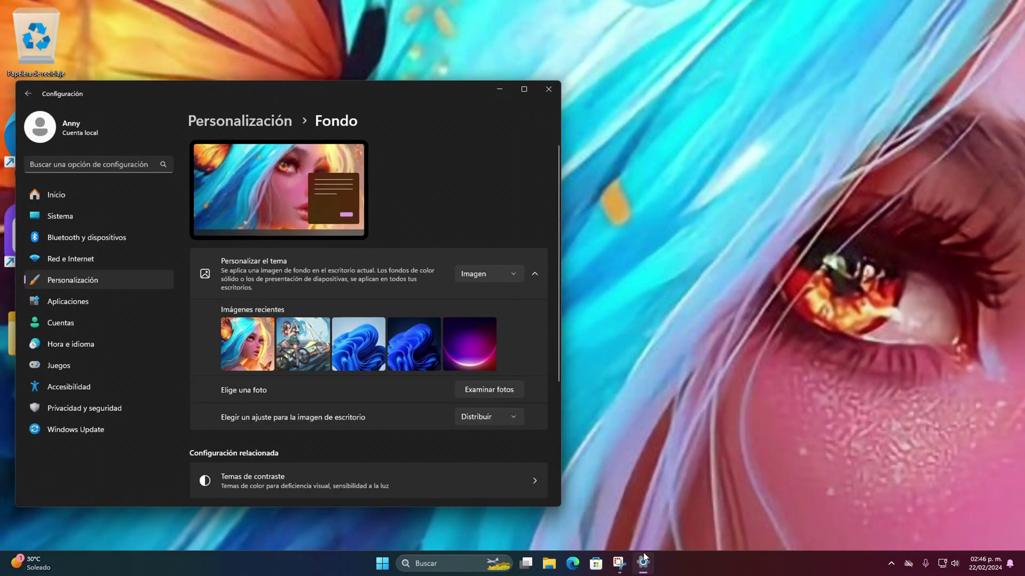
Set the desktop image fit to Rellenar and move the settings window back toward the middle of the desktop
left_click(501, 417)
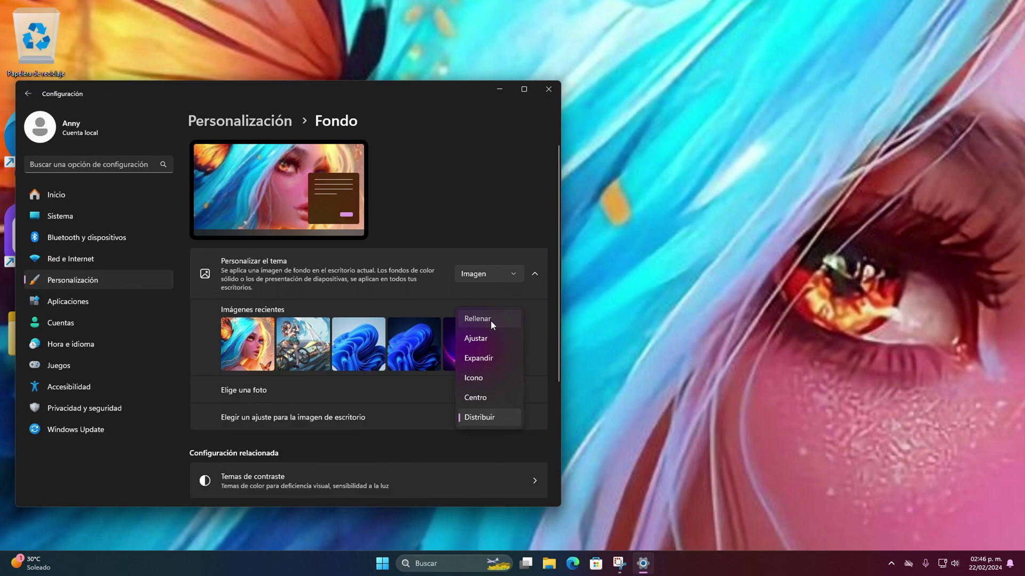
left_click(491, 321)
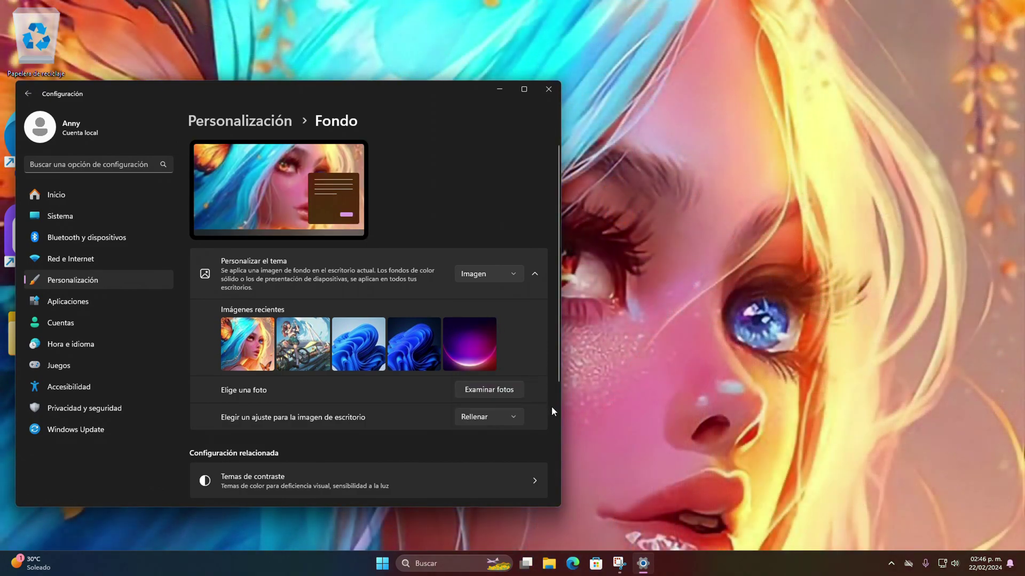
left_click_drag(439, 105, 582, 92)
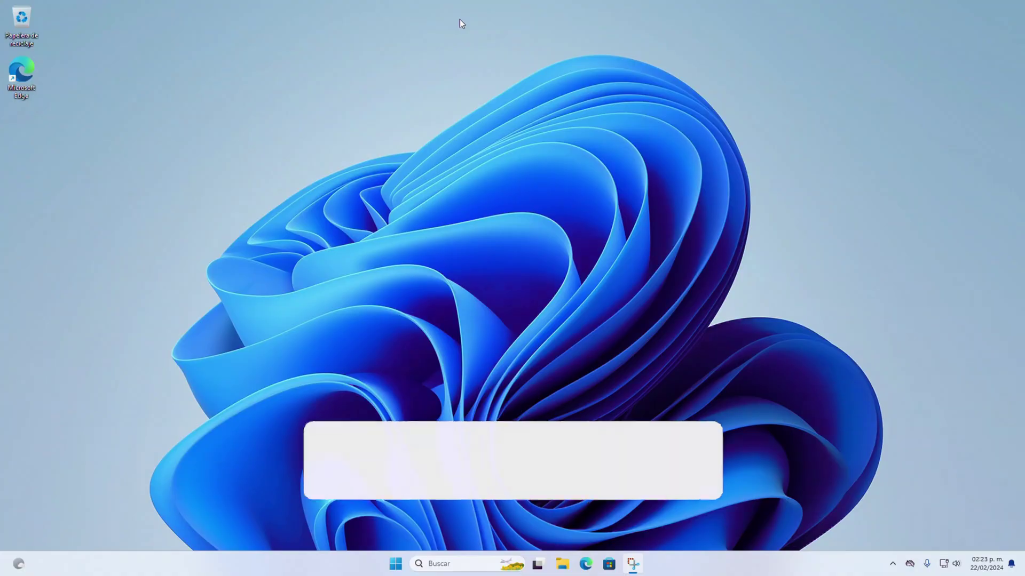